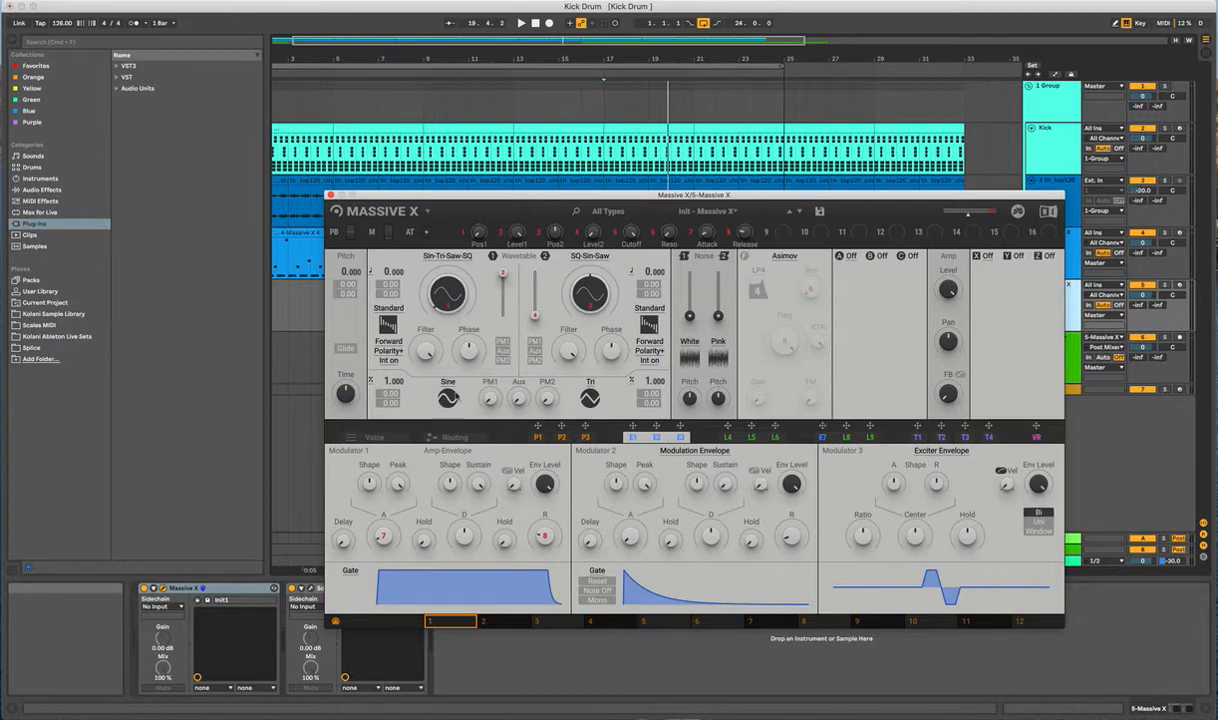
# Show Massive X's routing view and move the two oscillator modules farther apart in the polyphonic area
pyautogui.click(456, 438)
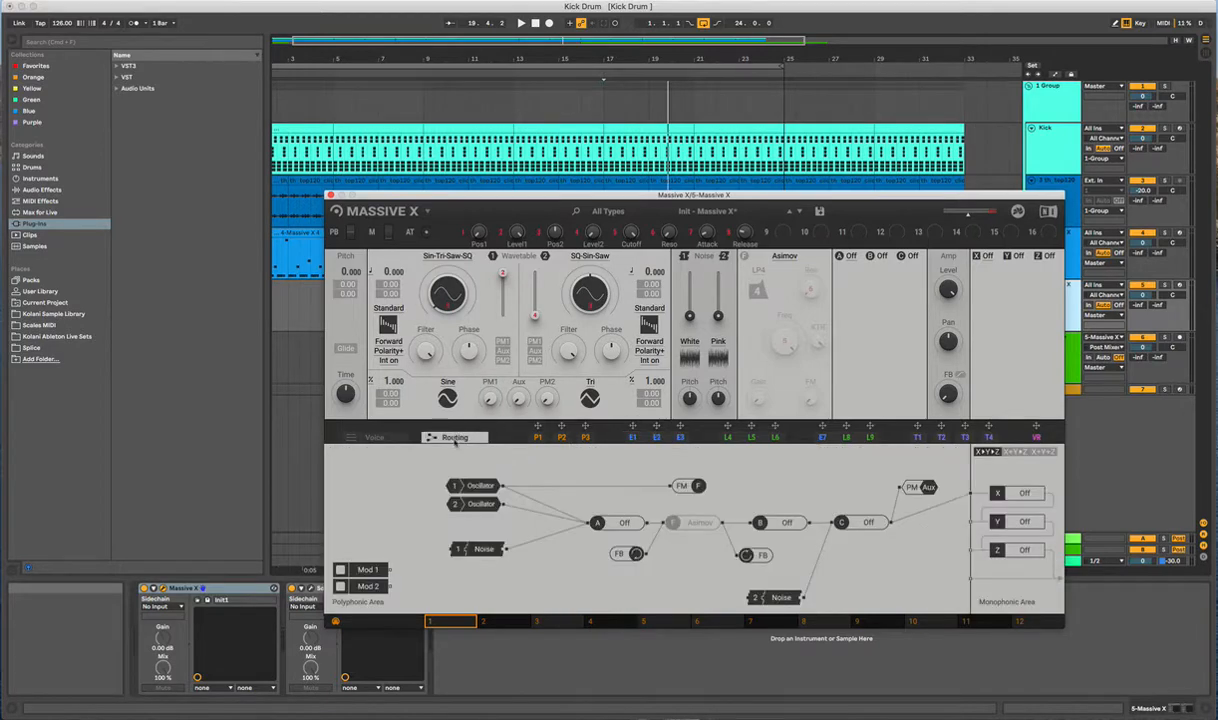
pyautogui.moveTo(480, 486)
pyautogui.mouseDown()
pyautogui.moveTo(468, 452)
pyautogui.moveTo(492, 470)
pyautogui.mouseUp()
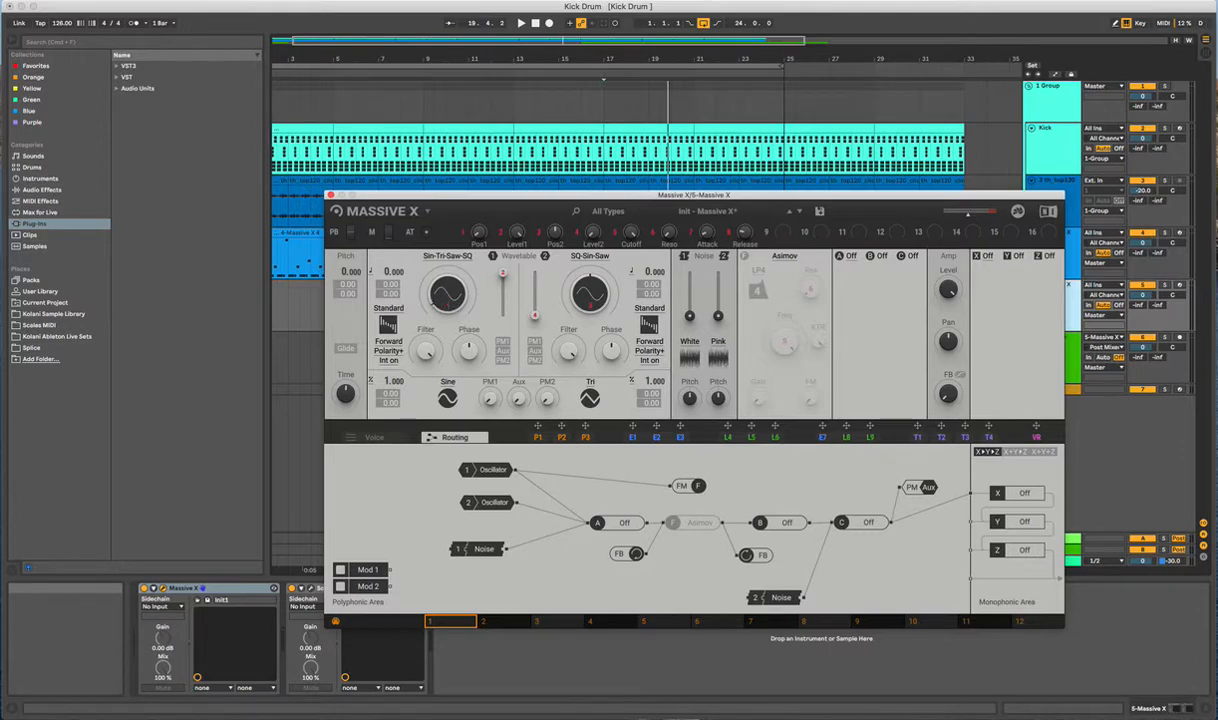
pyautogui.moveTo(447, 293); pyautogui.dragTo(447, 287)
pyautogui.moveTo(451, 295); pyautogui.dragTo(414, 284)
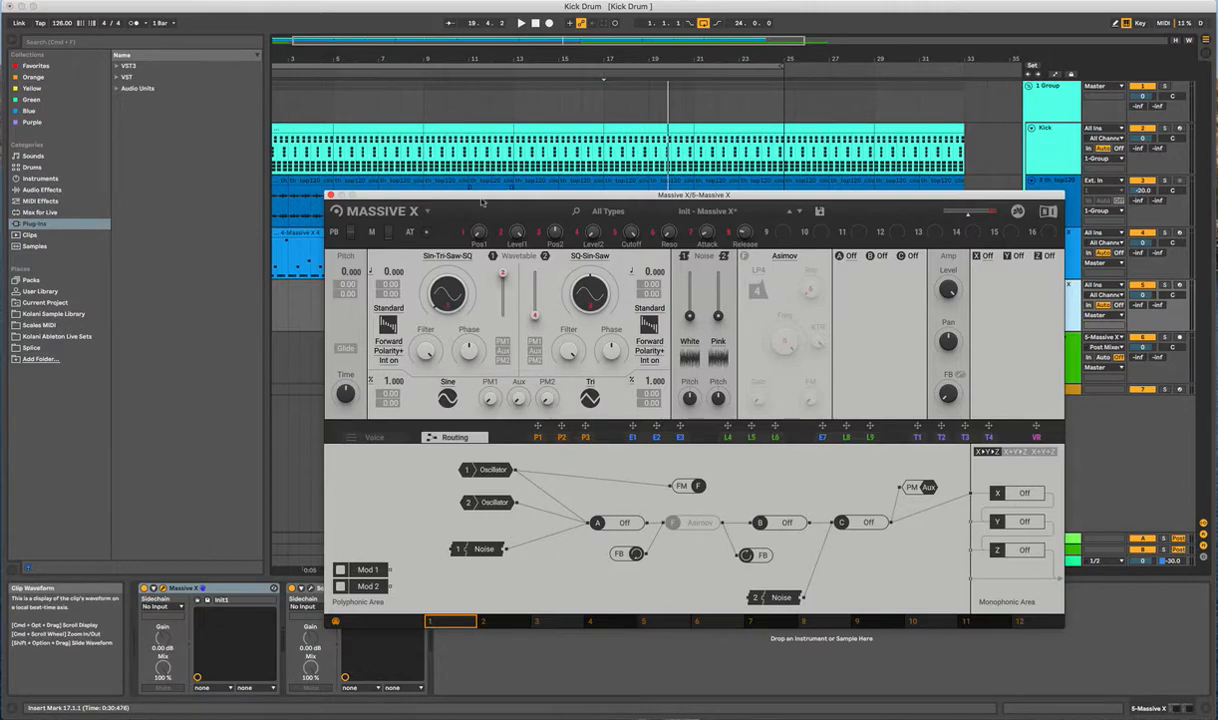
# Open the Schope analyzer beside Massive X and extend its frequency display down to 20 Hz
pyautogui.moveTo(483, 202); pyautogui.dragTo(303, 129)
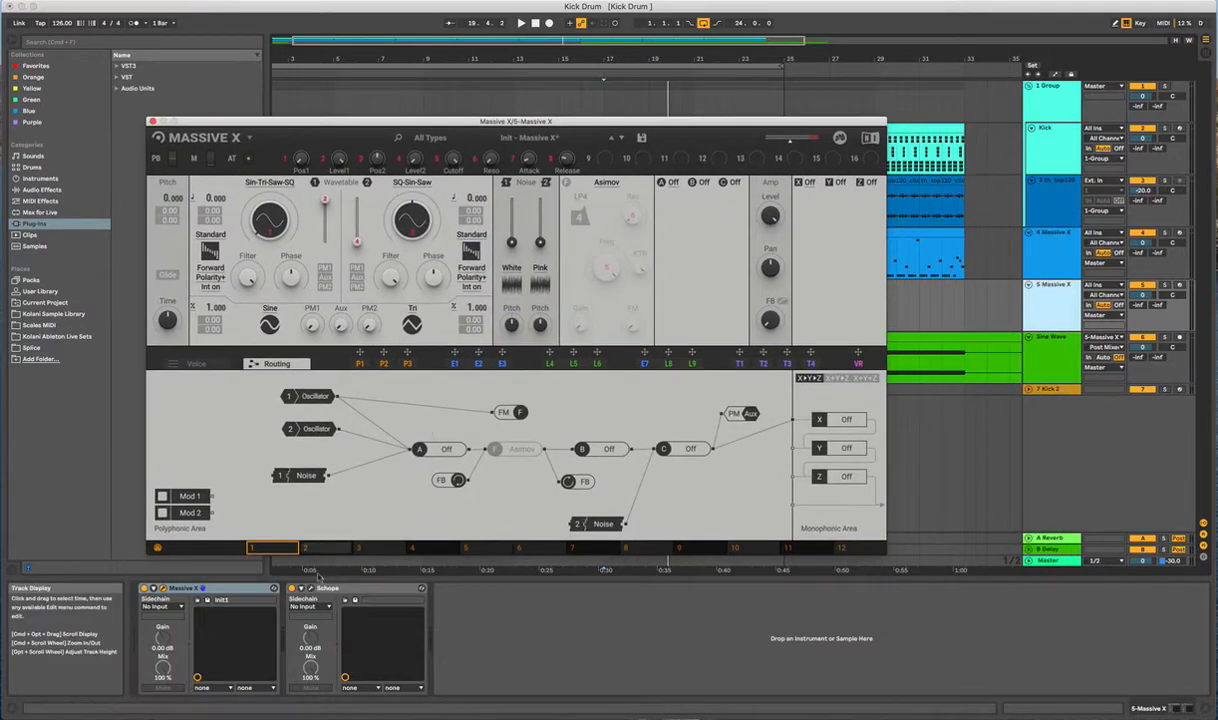
pyautogui.click(354, 599)
pyautogui.moveTo(789, 198); pyautogui.dragTo(732, 204)
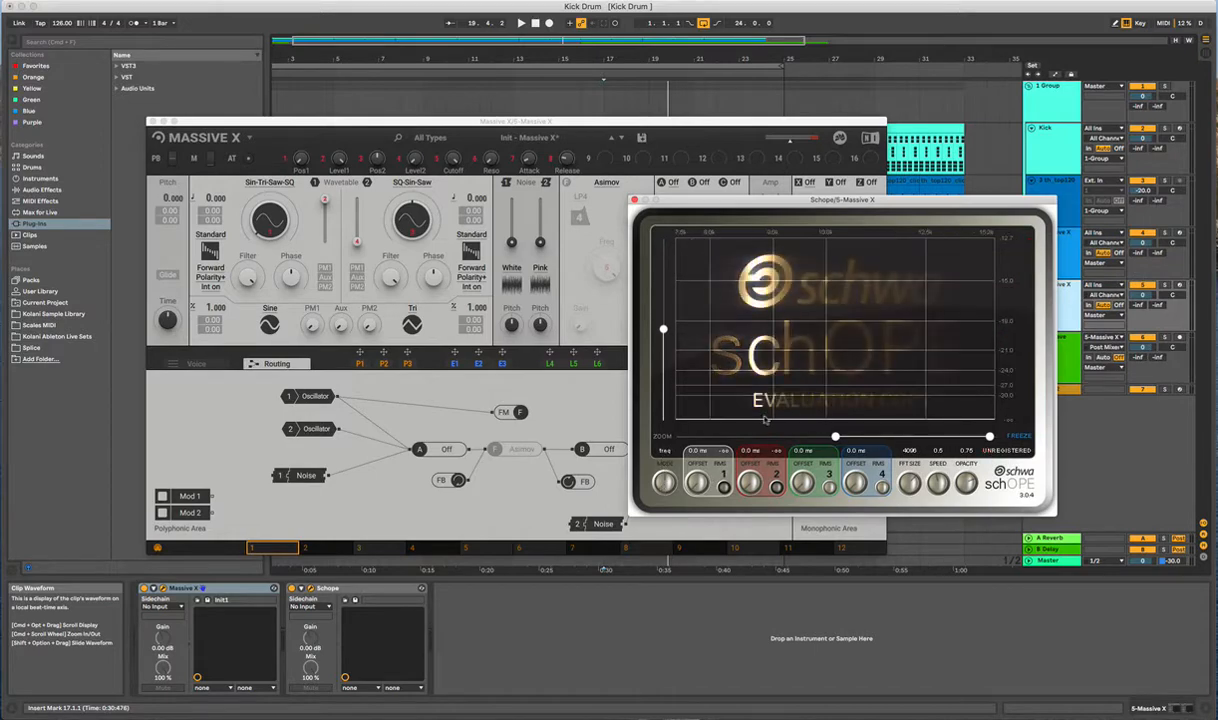
pyautogui.moveTo(835, 436); pyautogui.dragTo(681, 436)
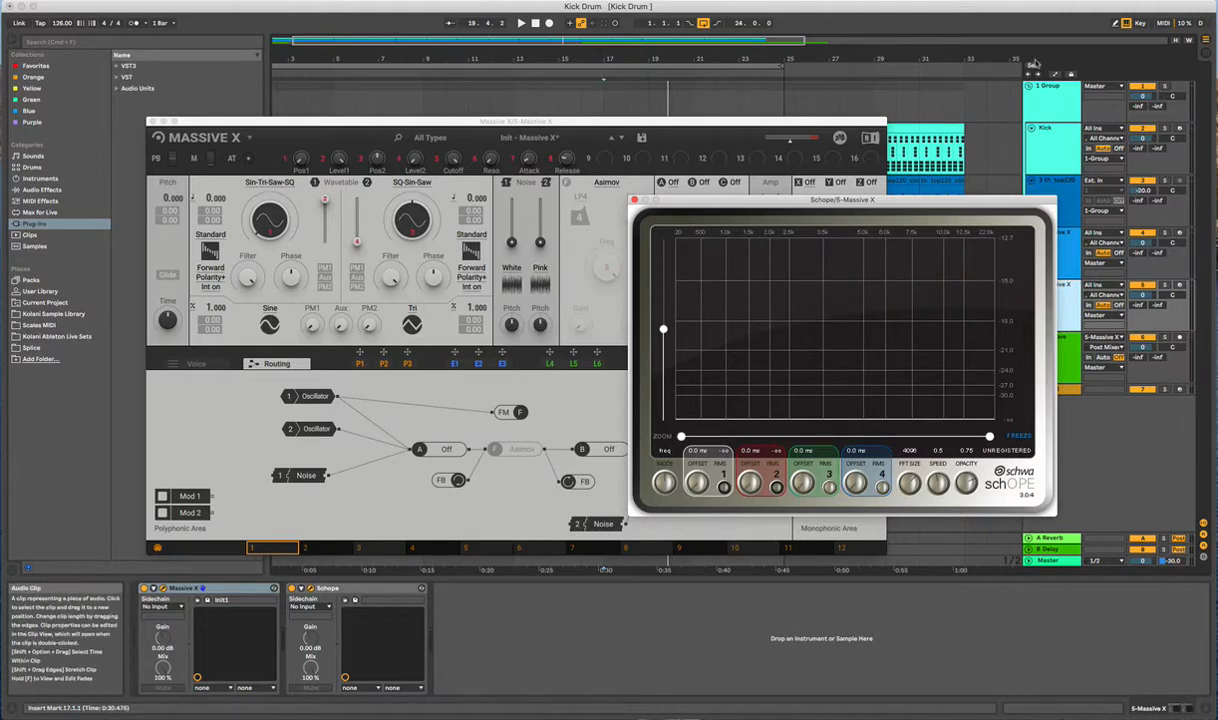
pyautogui.moveTo(808, 204); pyautogui.dragTo(784, 266)
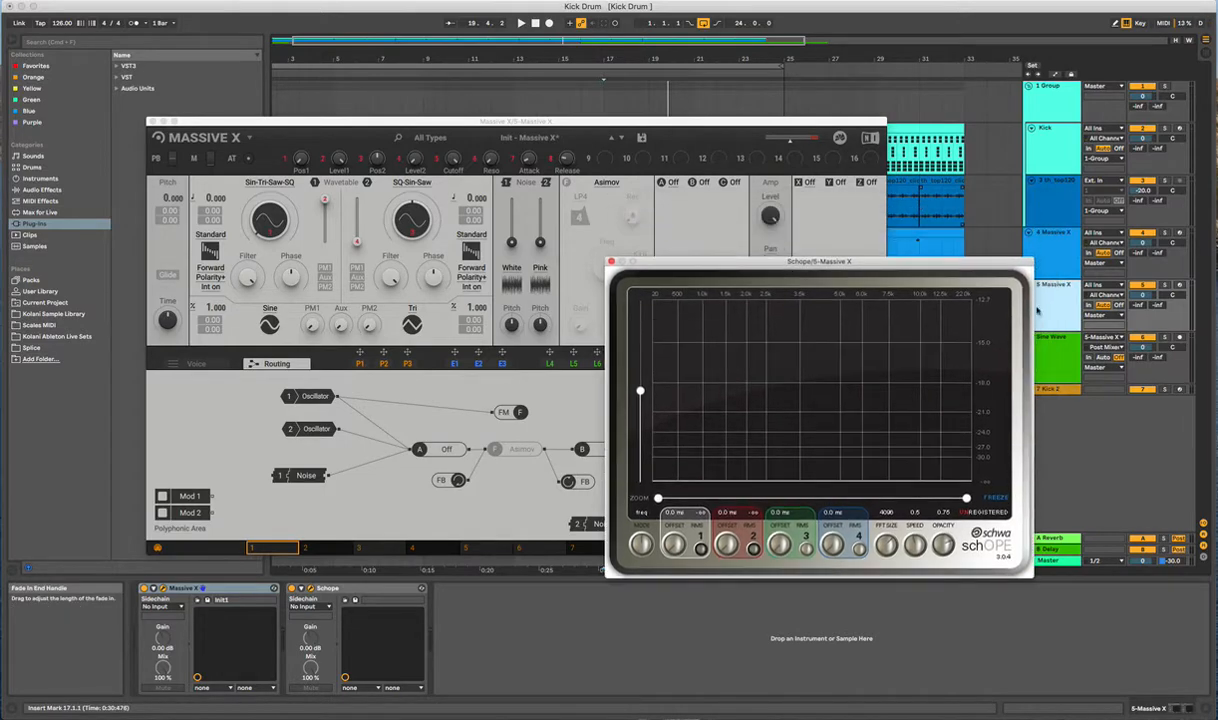
# Arm the 5-Massive X track at a volume of -12.8 dB and rescale the analyzer's level and upper frequency limit to 21.3 kHz
pyautogui.click(1180, 285)
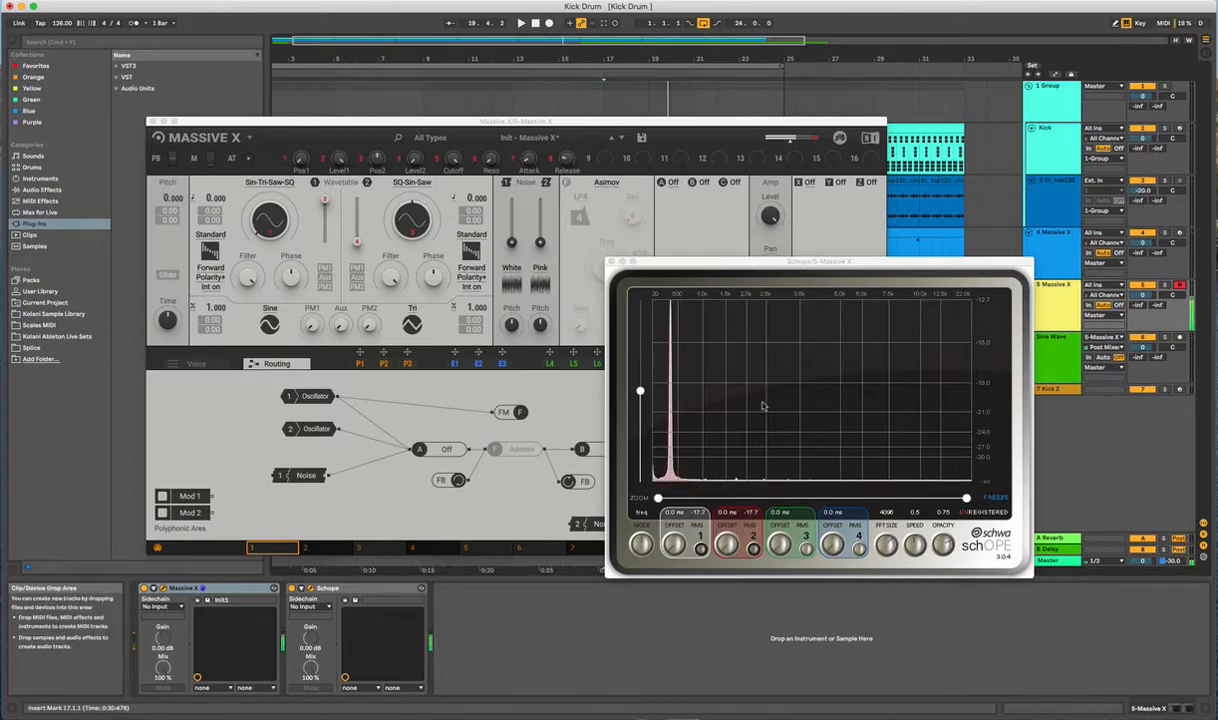
pyautogui.moveTo(640, 392); pyautogui.dragTo(640, 403)
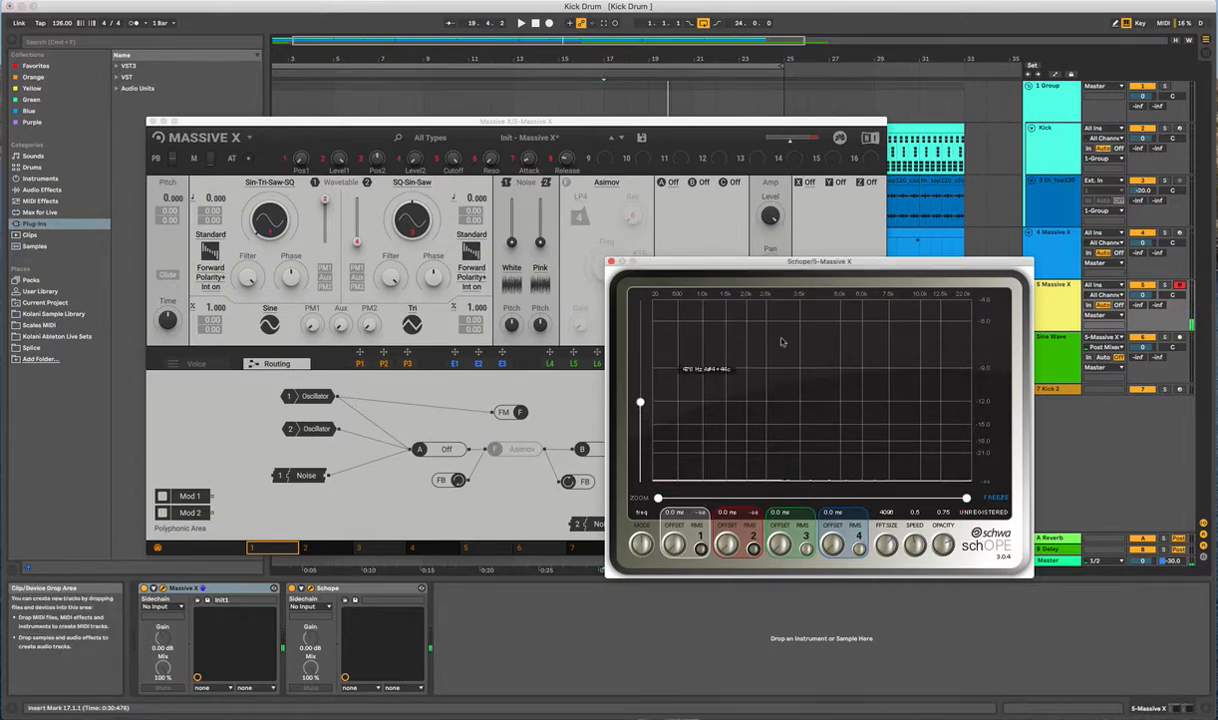
pyautogui.moveTo(1150, 297); pyautogui.dragTo(1150, 310)
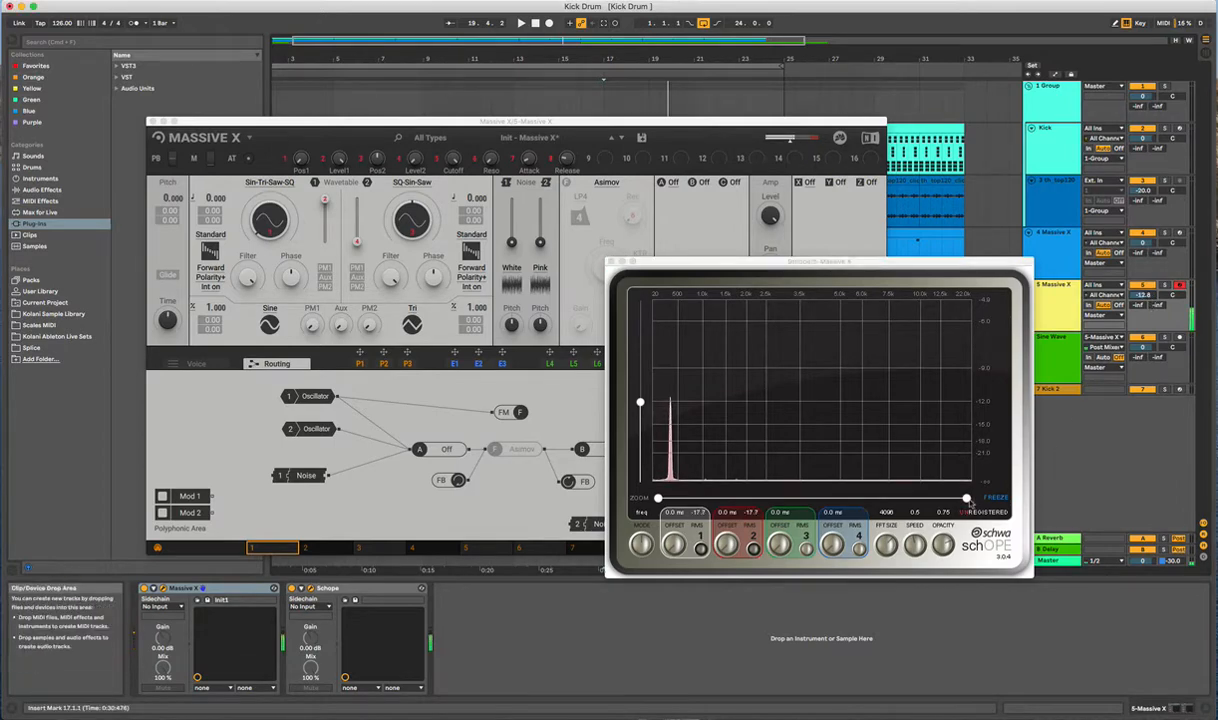
pyautogui.moveTo(966, 497)
pyautogui.mouseDown()
pyautogui.moveTo(740, 497)
pyautogui.moveTo(962, 497)
pyautogui.mouseUp()
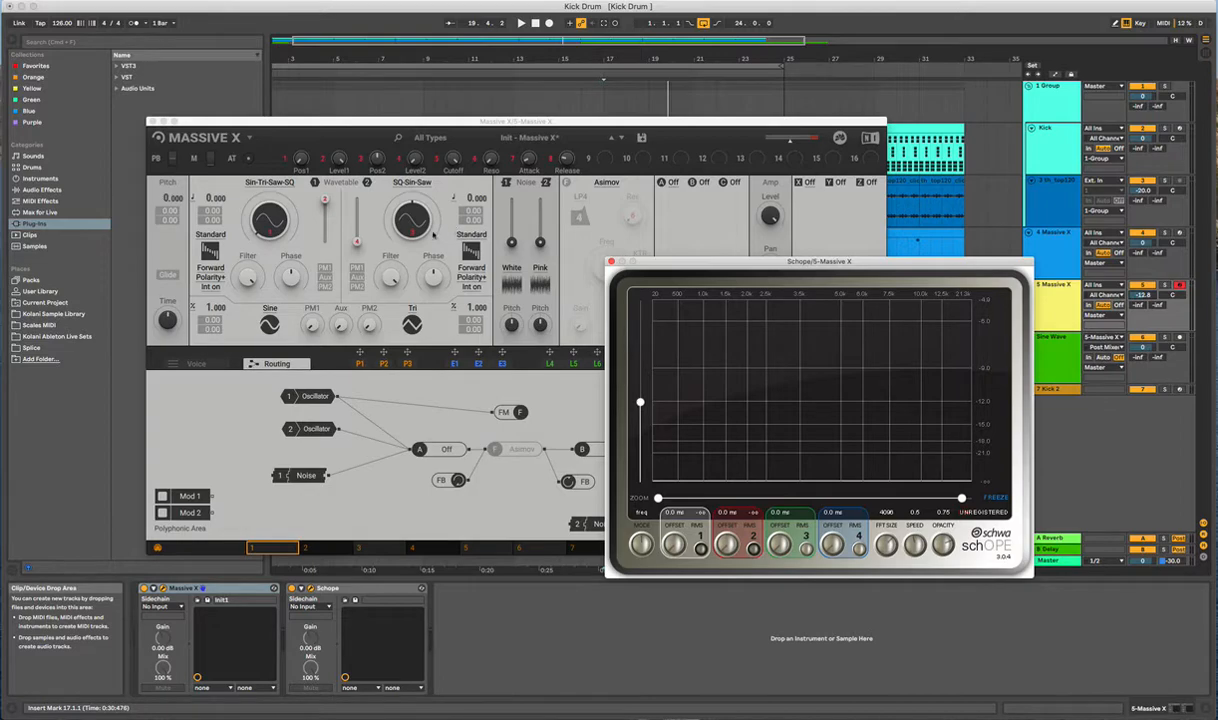
# Morph oscillator 1's wavetable to a triangle wave and arrange the Massive X and Schope windows side by side
pyautogui.click(255, 226)
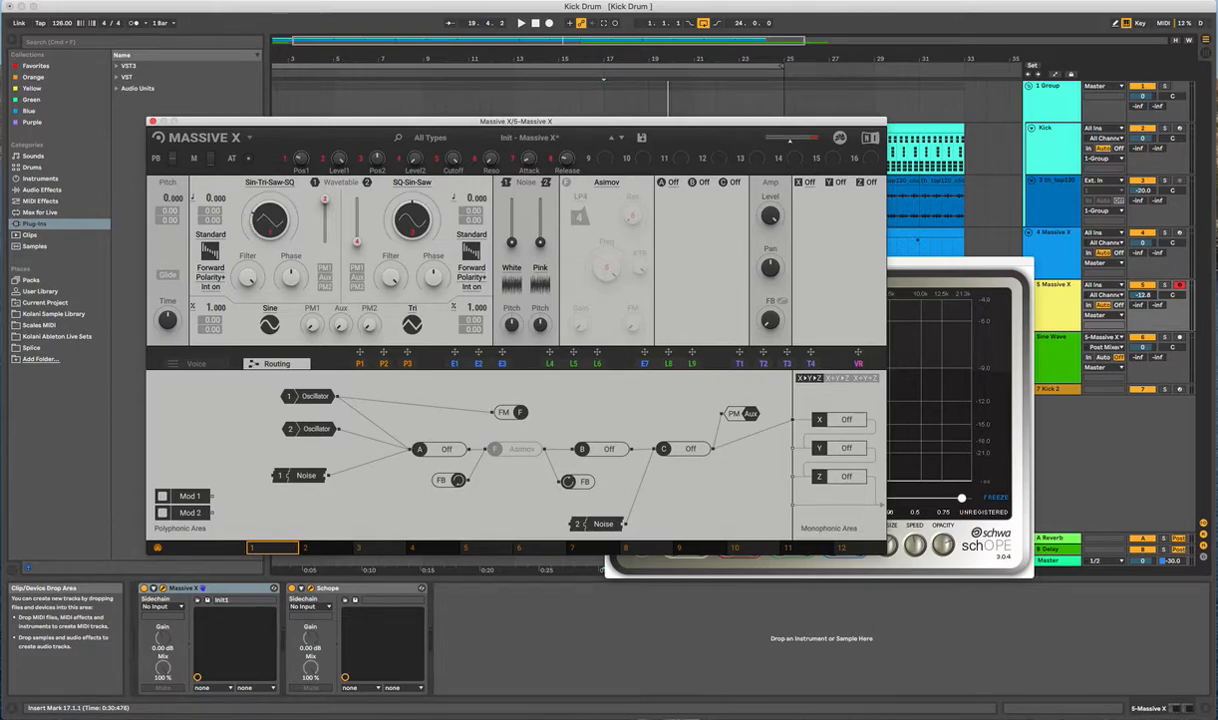
pyautogui.click(944, 265)
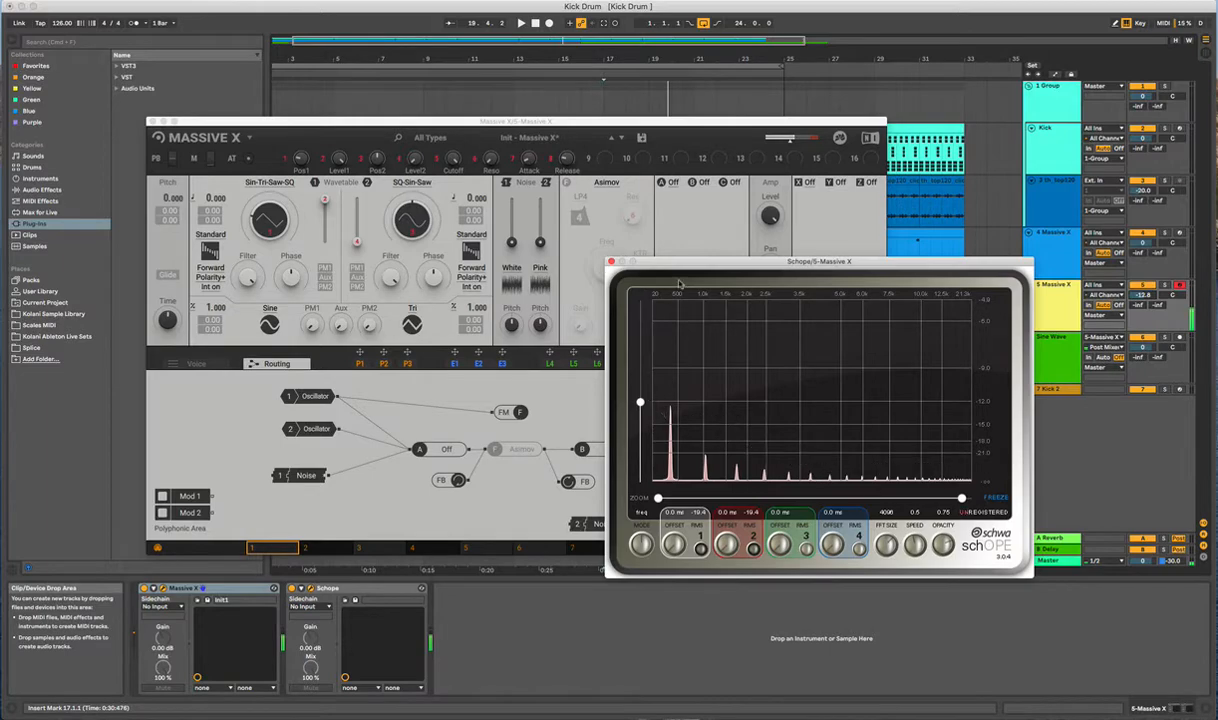
pyautogui.moveTo(679, 266); pyautogui.dragTo(841, 212)
pyautogui.moveTo(655, 120); pyautogui.dragTo(543, 154)
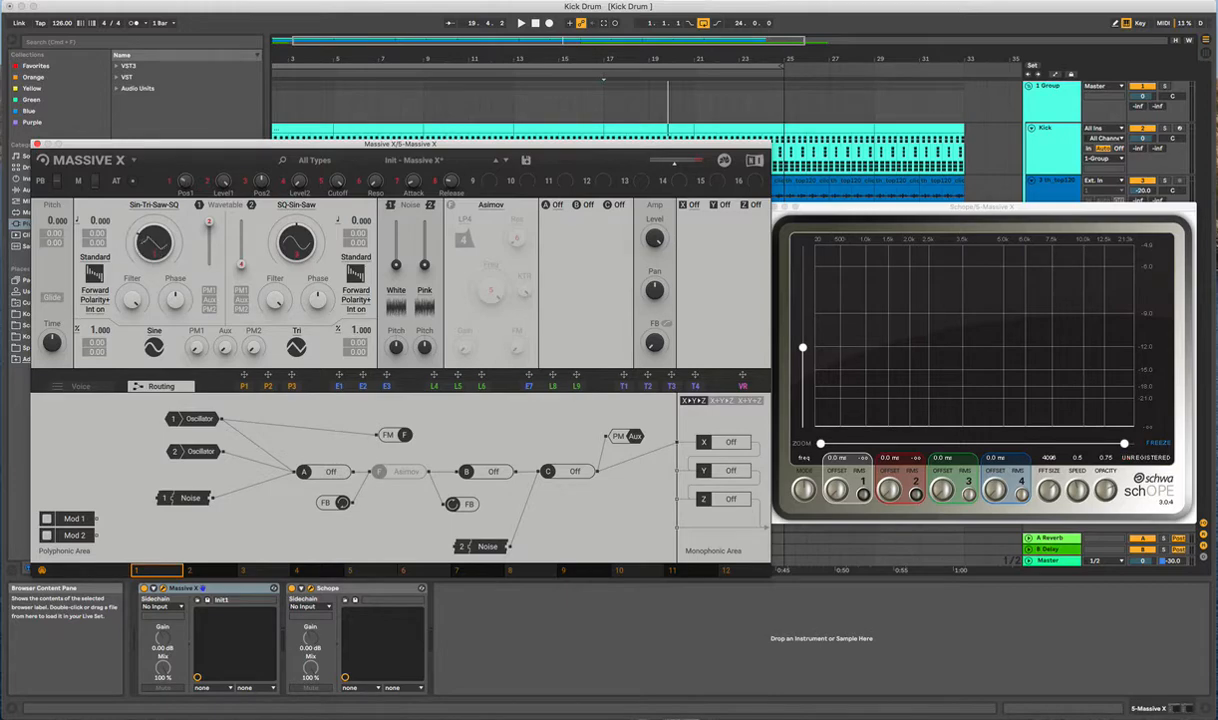
# Morph oscillator 1's wavetable to a square wave and lower the 5-Massive X track's volume to -16.2 dB
pyautogui.moveTo(153, 243); pyautogui.dragTo(152, 242)
pyautogui.moveTo(833, 205); pyautogui.dragTo(774, 357)
pyautogui.click(1143, 295)
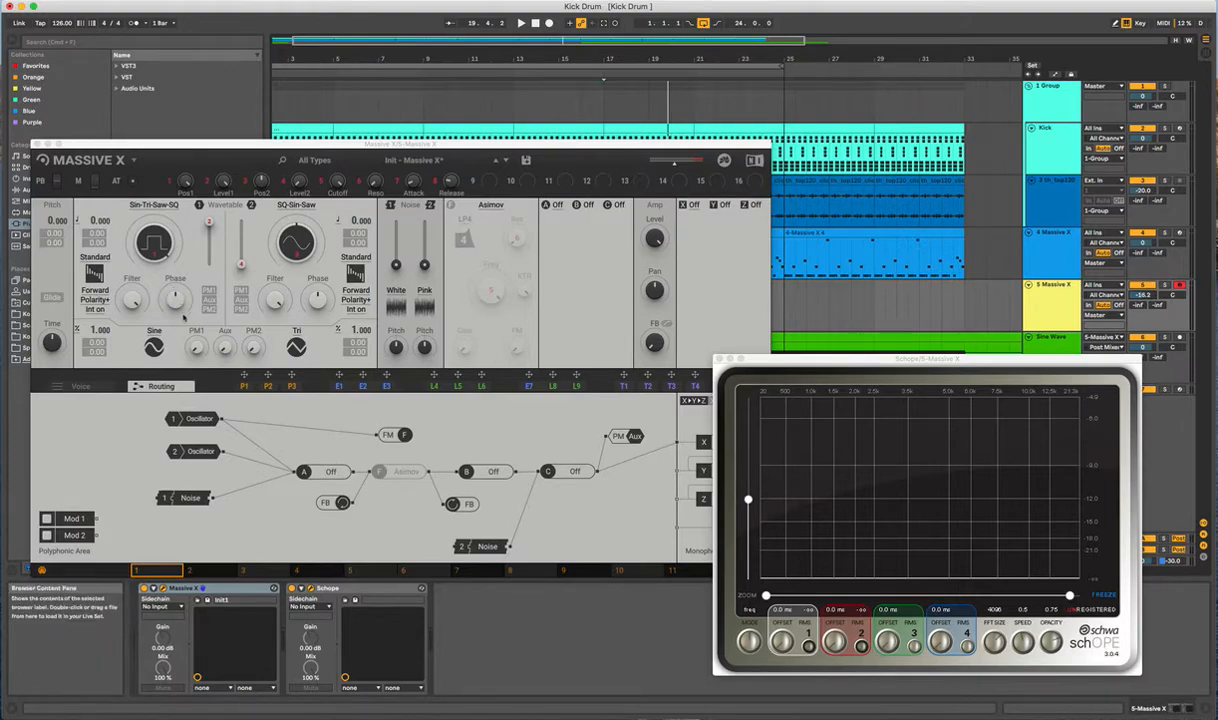
# Browse the wavetable categories, load Loveparade from Harmonics into oscillator 1 and play a note to audition it
pyautogui.moveTo(228, 152); pyautogui.dragTo(338, 90)
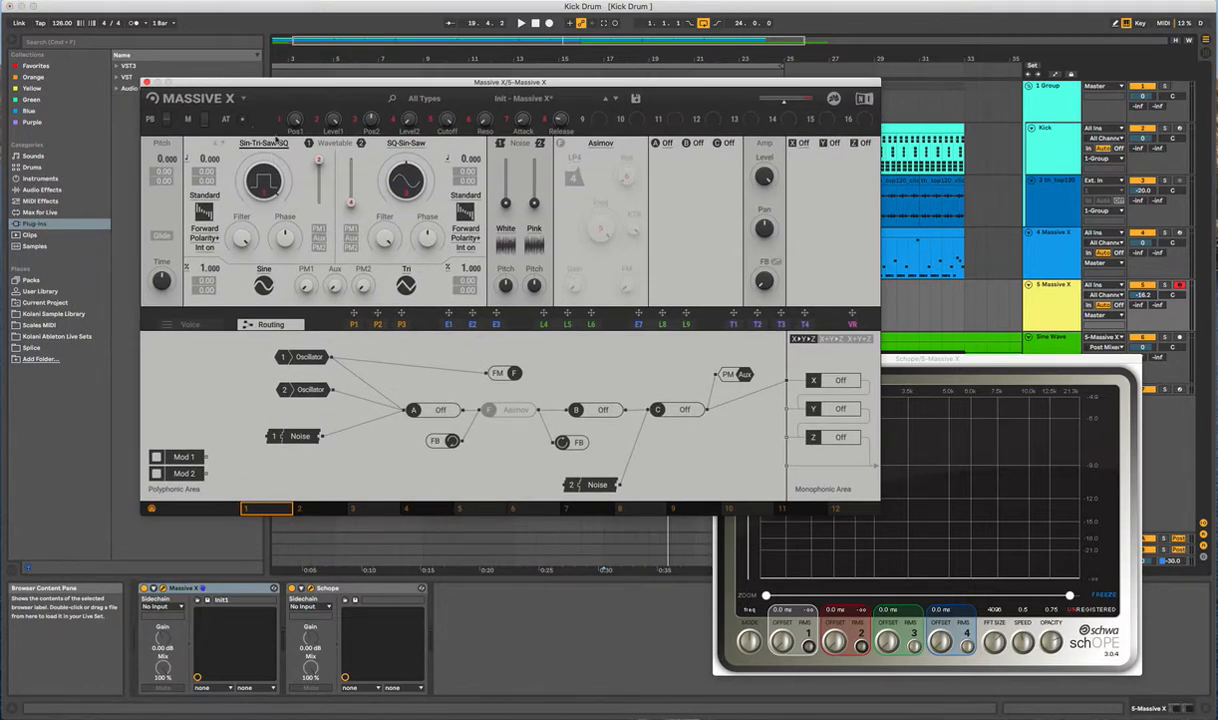
pyautogui.click(263, 143)
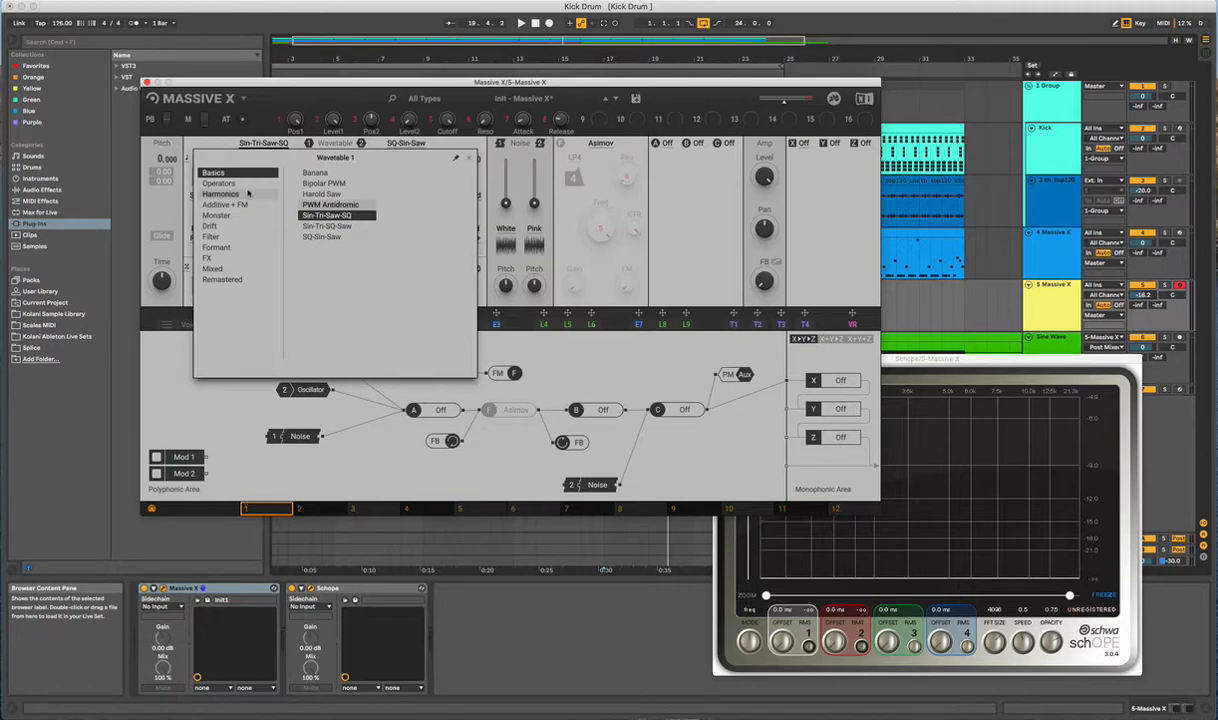
pyautogui.click(219, 183)
pyautogui.click(225, 204)
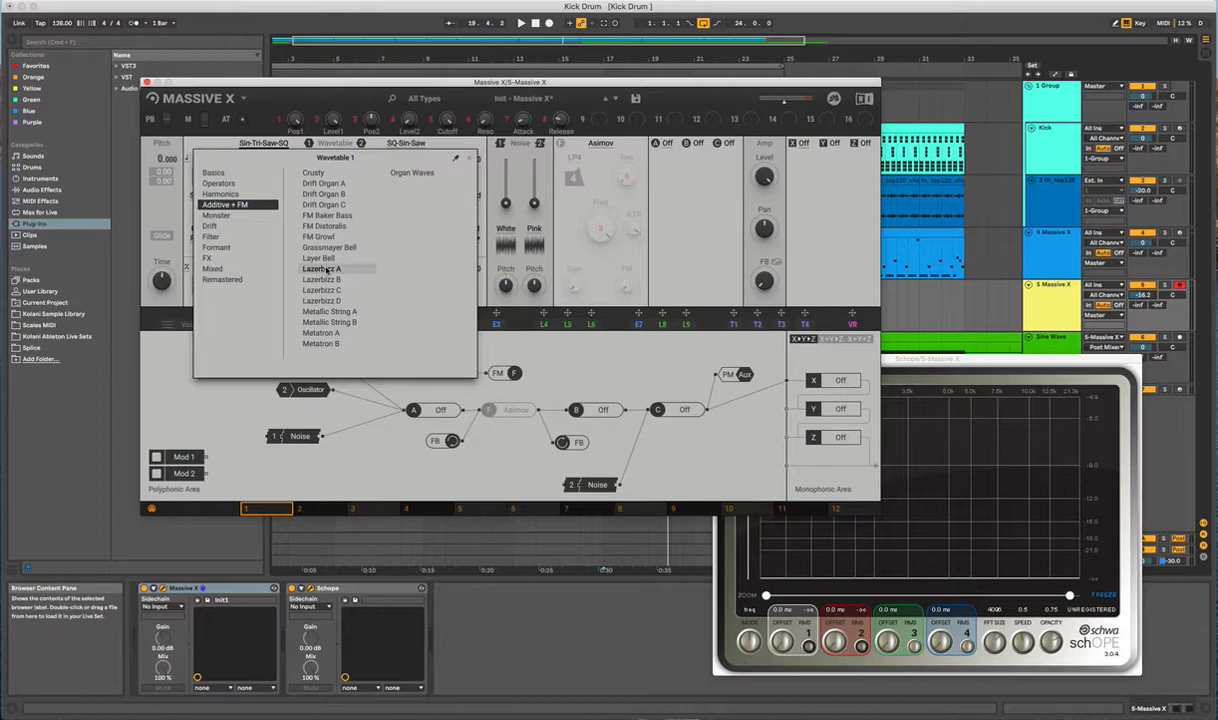
pyautogui.click(210, 193)
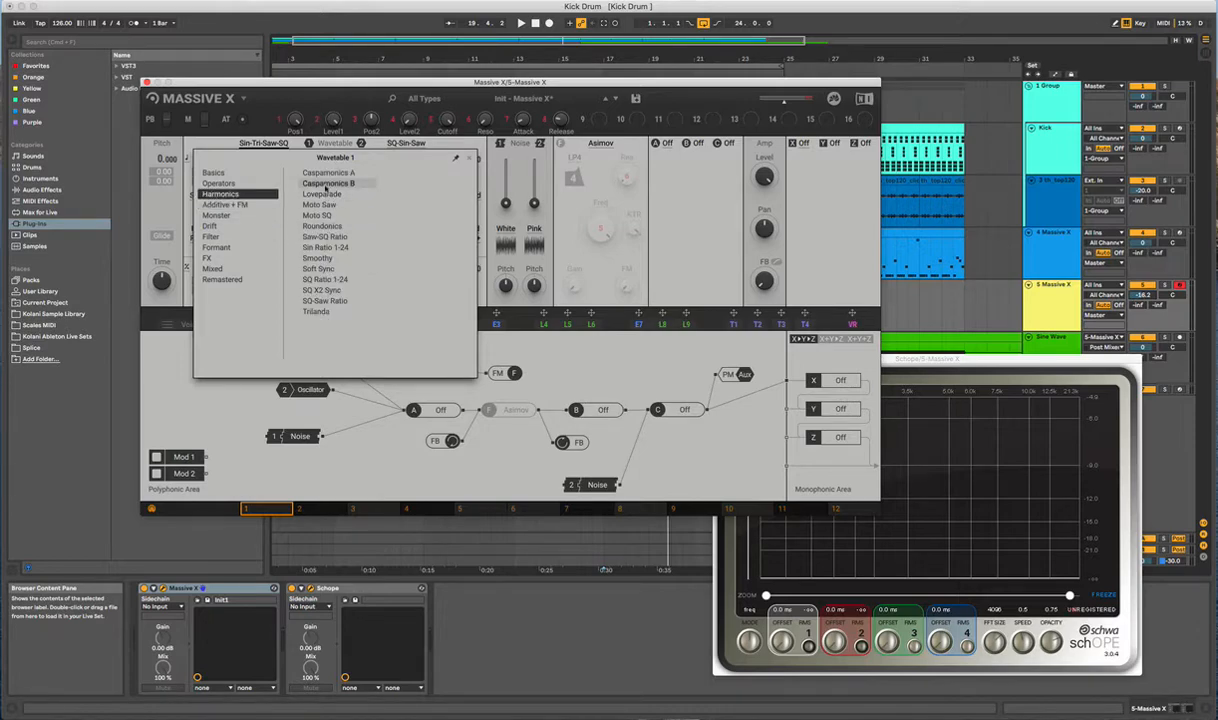
pyautogui.click(312, 194)
pyautogui.click(250, 141)
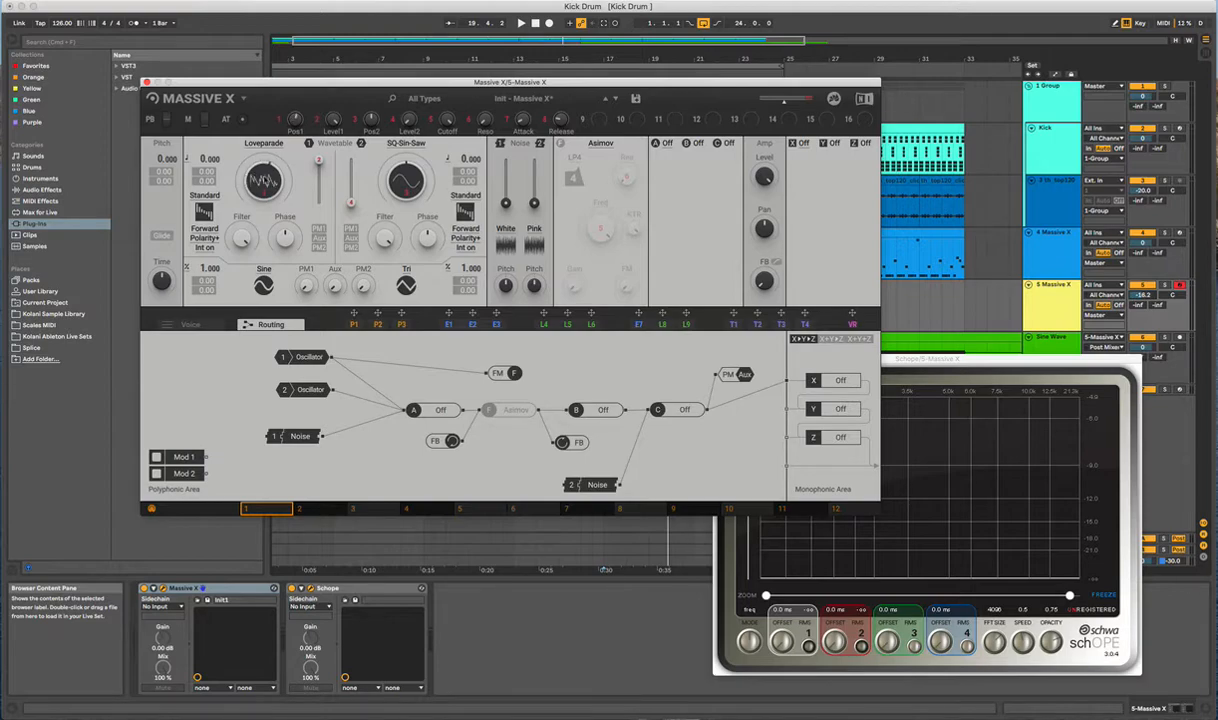
pyautogui.press('a')
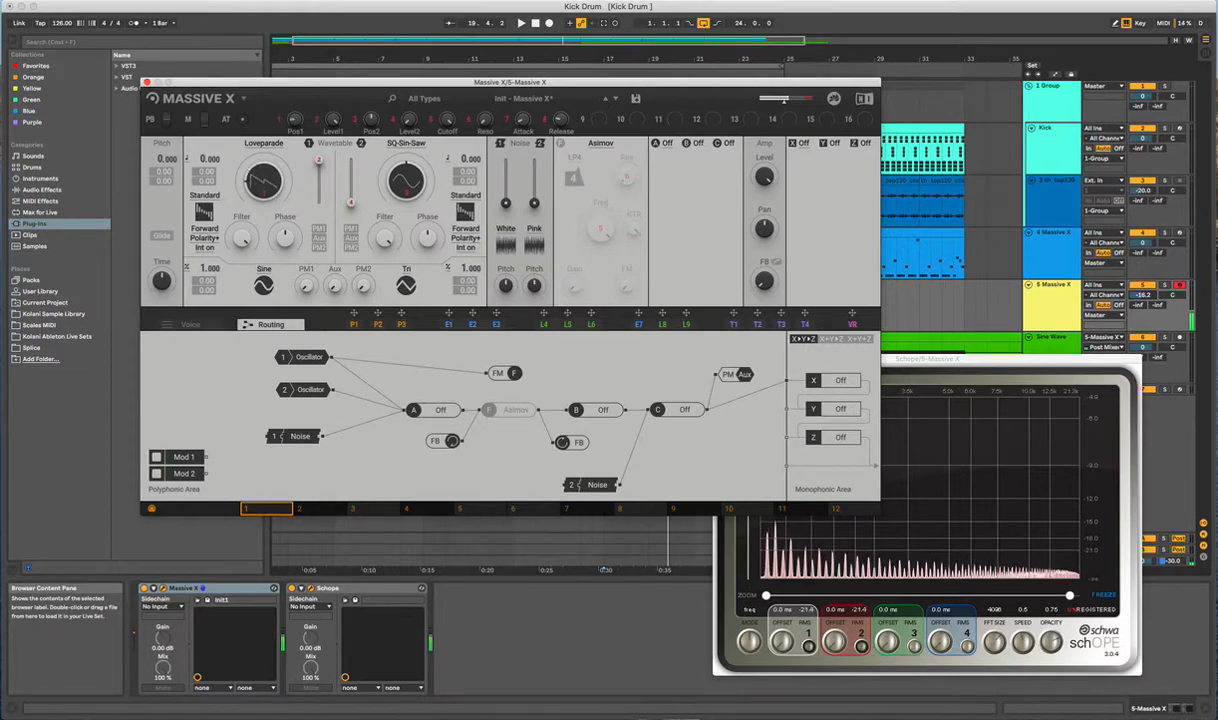
# Load the Sin-Tri-SQ-Saw wavetable from the Basics category into oscillator 1 and sweep its wavetable position
pyautogui.click(263, 143)
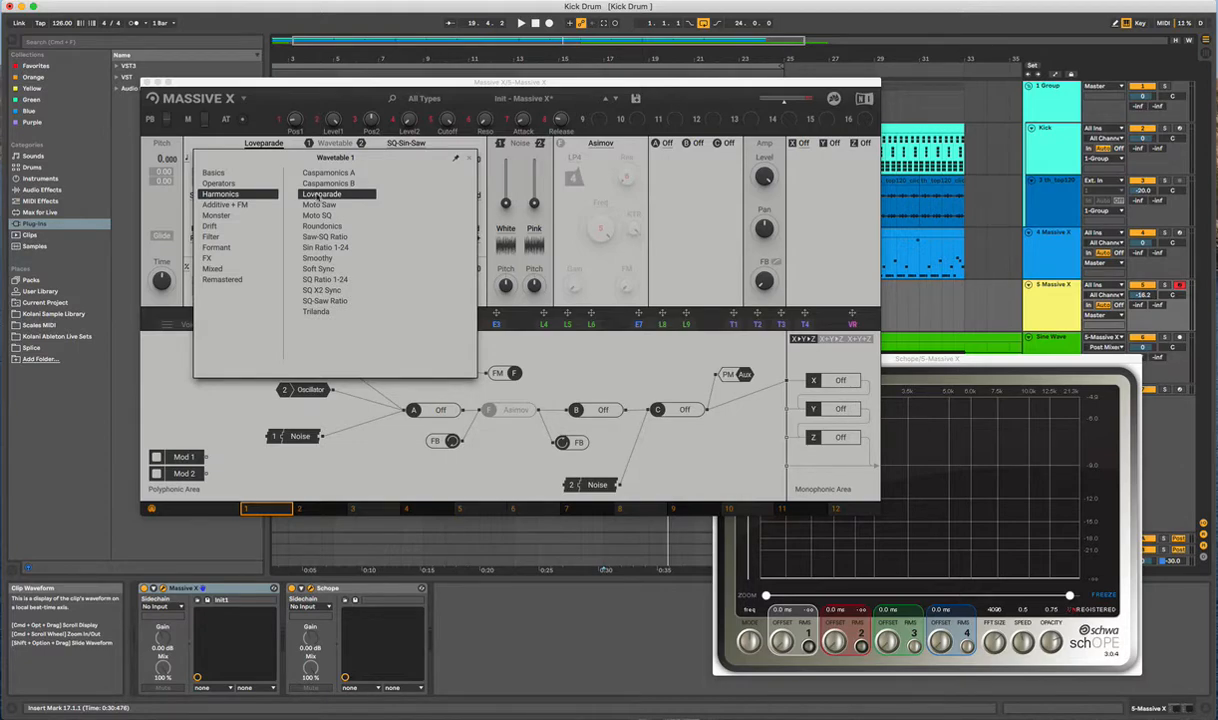
pyautogui.click(213, 184)
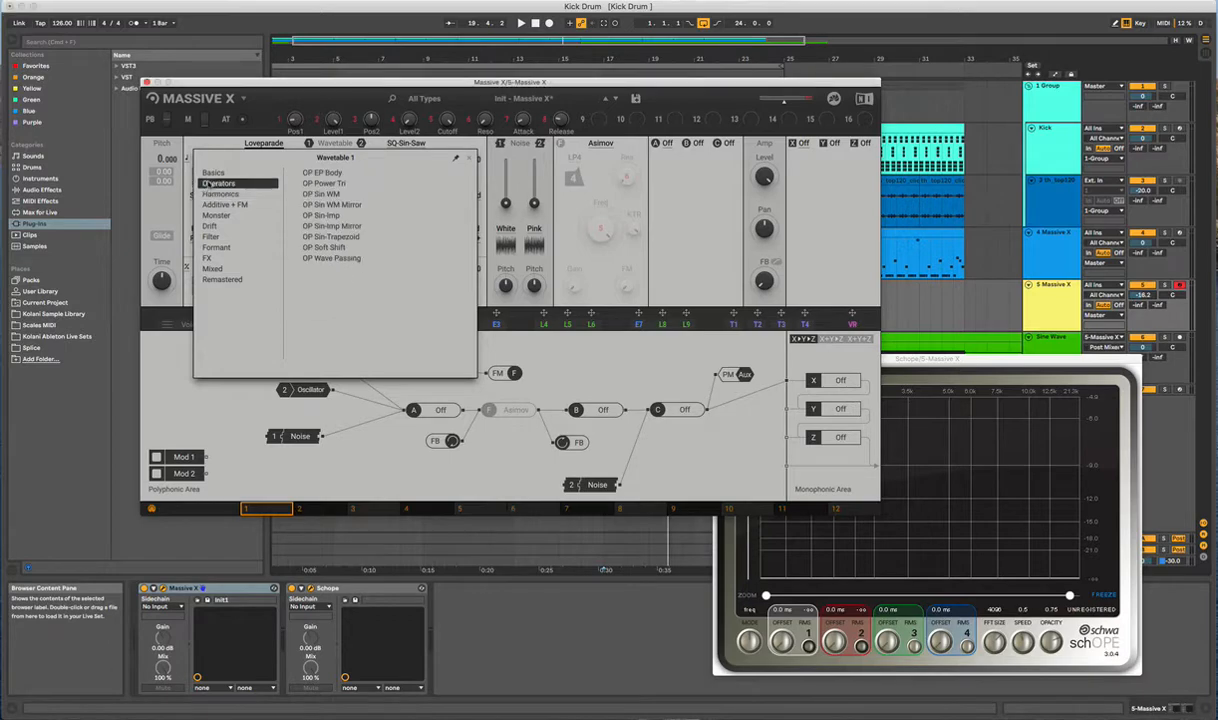
pyautogui.click(213, 173)
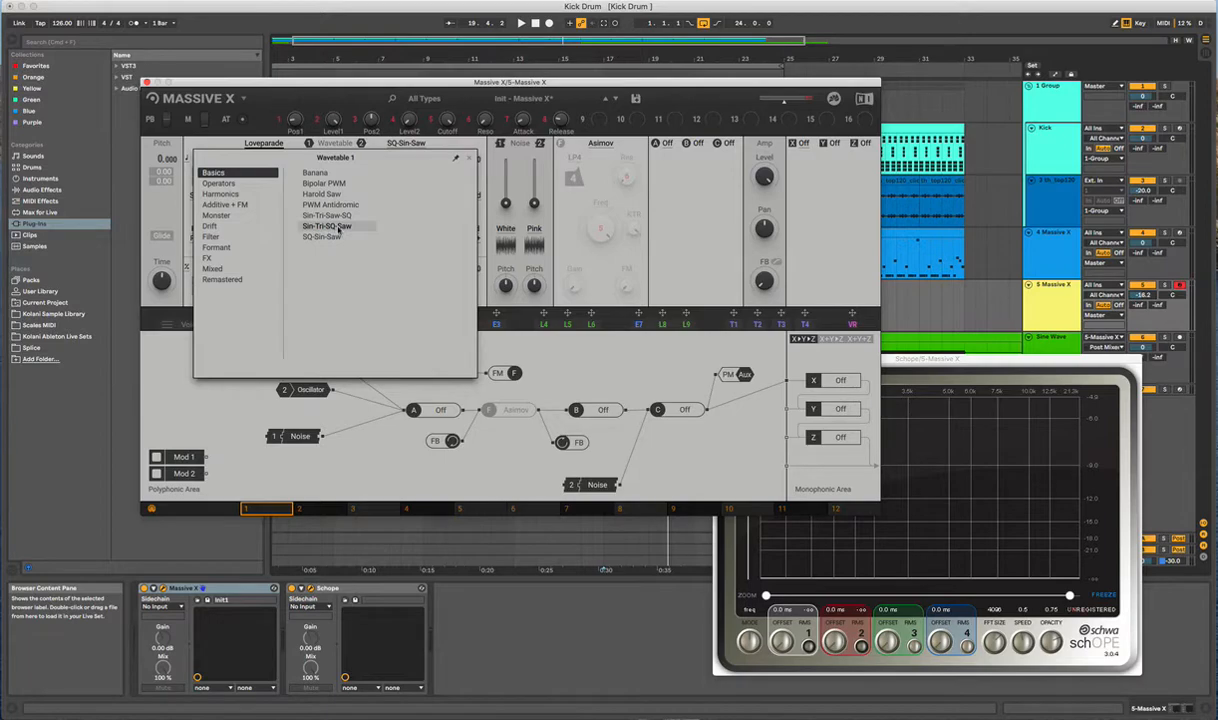
pyautogui.click(338, 227)
pyautogui.click(262, 144)
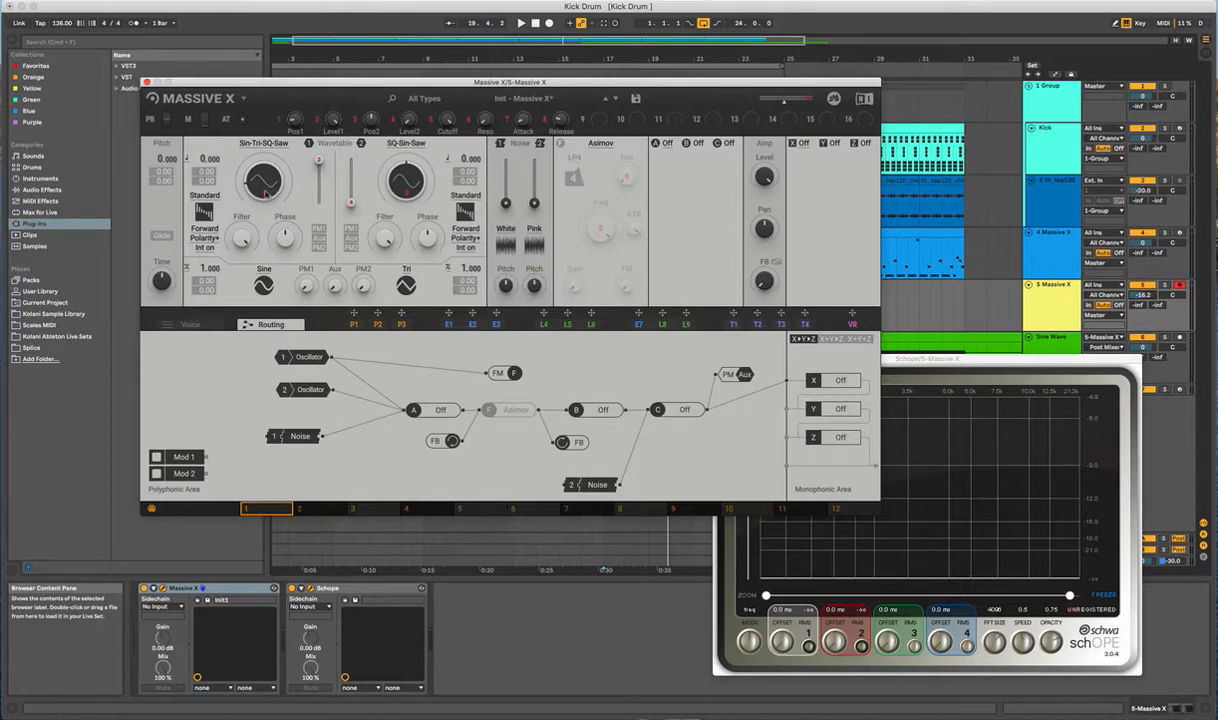
pyautogui.moveTo(266, 193); pyautogui.dragTo(271, 186)
pyautogui.moveTo(270, 187); pyautogui.dragTo(266, 180)
pyautogui.moveTo(265, 180); pyautogui.dragTo(265, 170)
# Lower the computer keyboard's octave to C1–D2 and narrow the analyzer's display to the low frequencies
pyautogui.click(1029, 367)
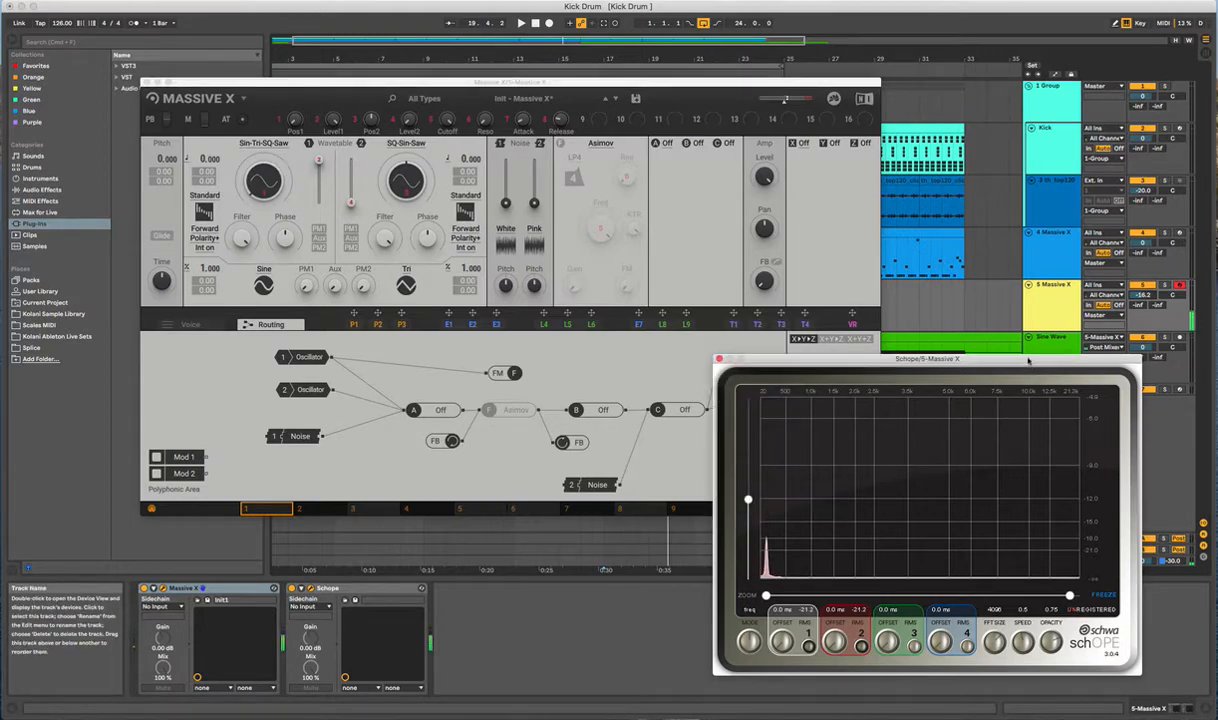
pyautogui.press('z')
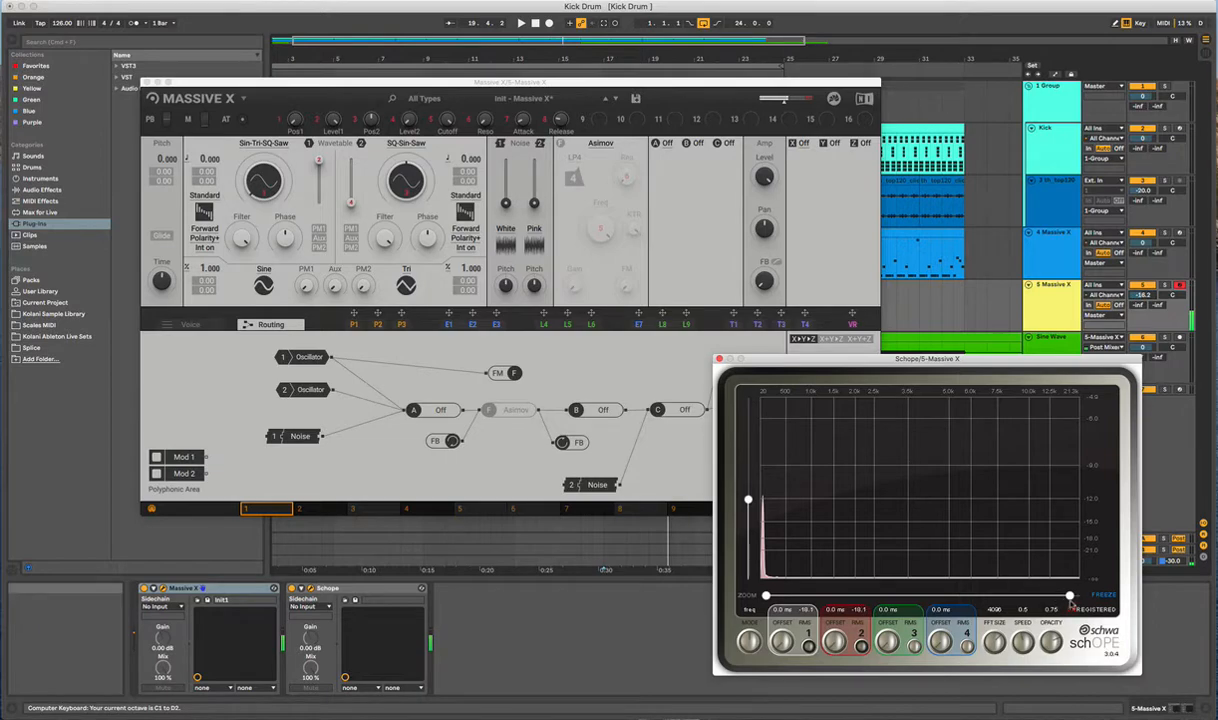
pyautogui.moveTo(1072, 597); pyautogui.dragTo(806, 597)
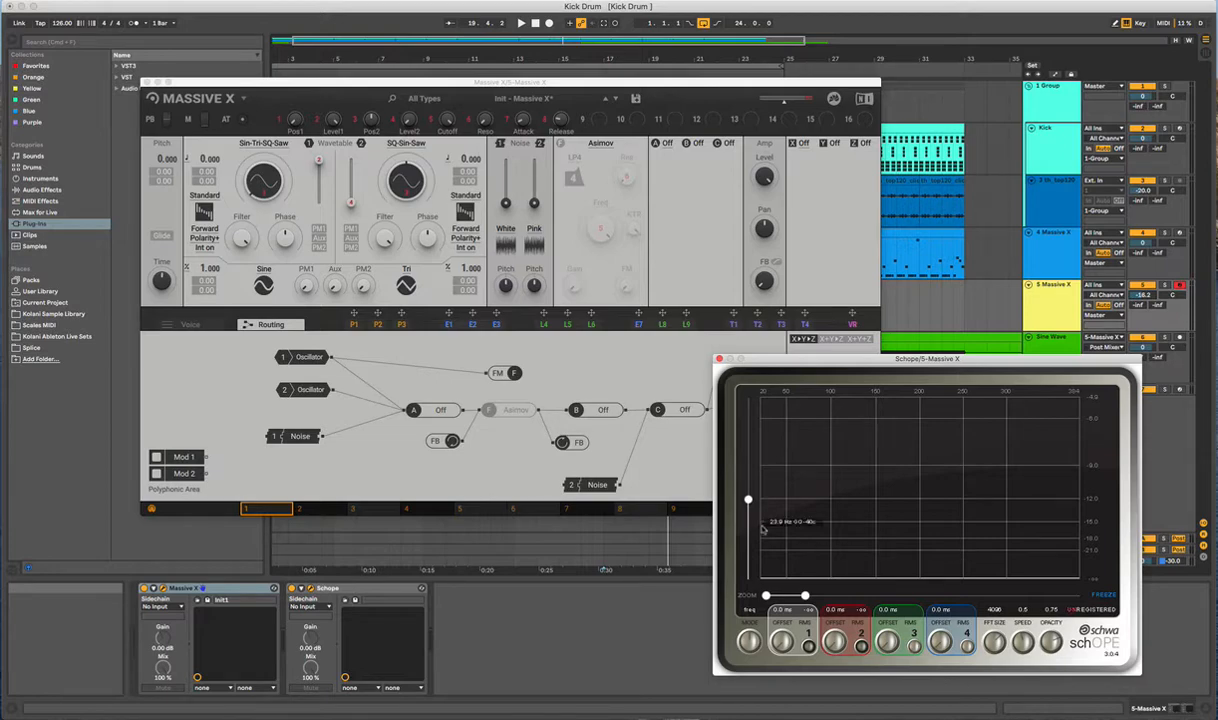
# Morph oscillator 1's wavetable to a square wave and enable the Asimov filter
pyautogui.click(262, 181)
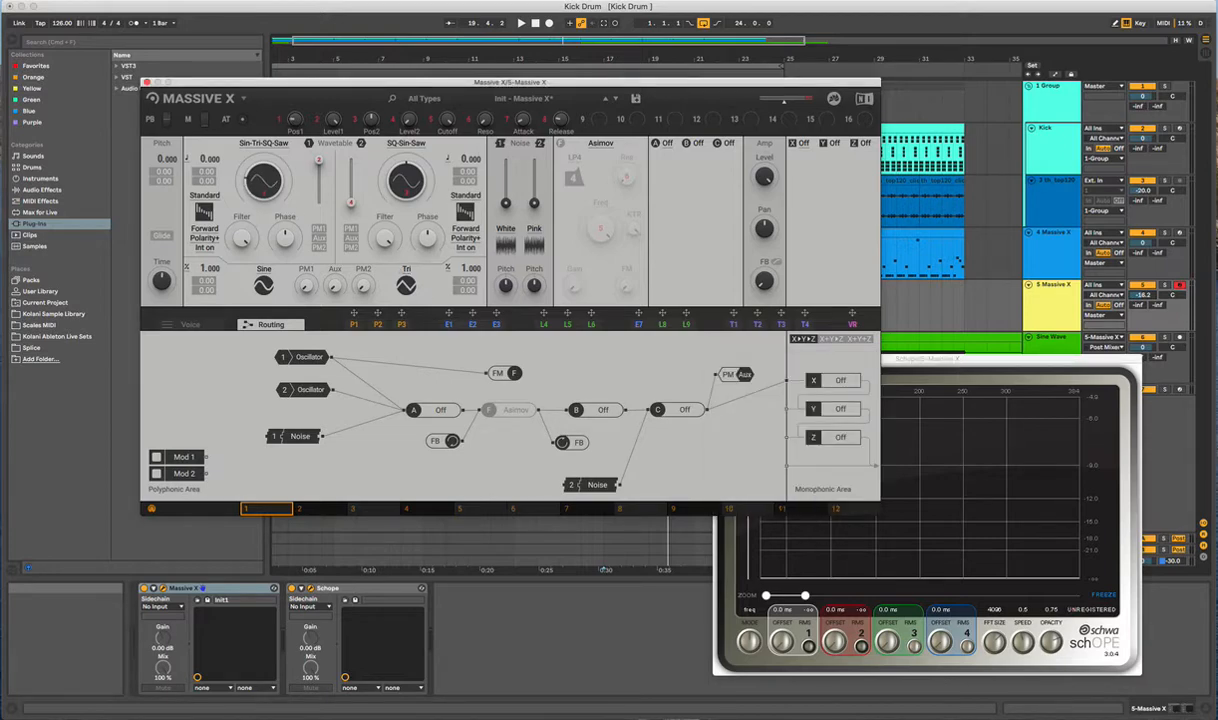
pyautogui.moveTo(262, 181); pyautogui.dragTo(262, 170)
pyautogui.click(559, 144)
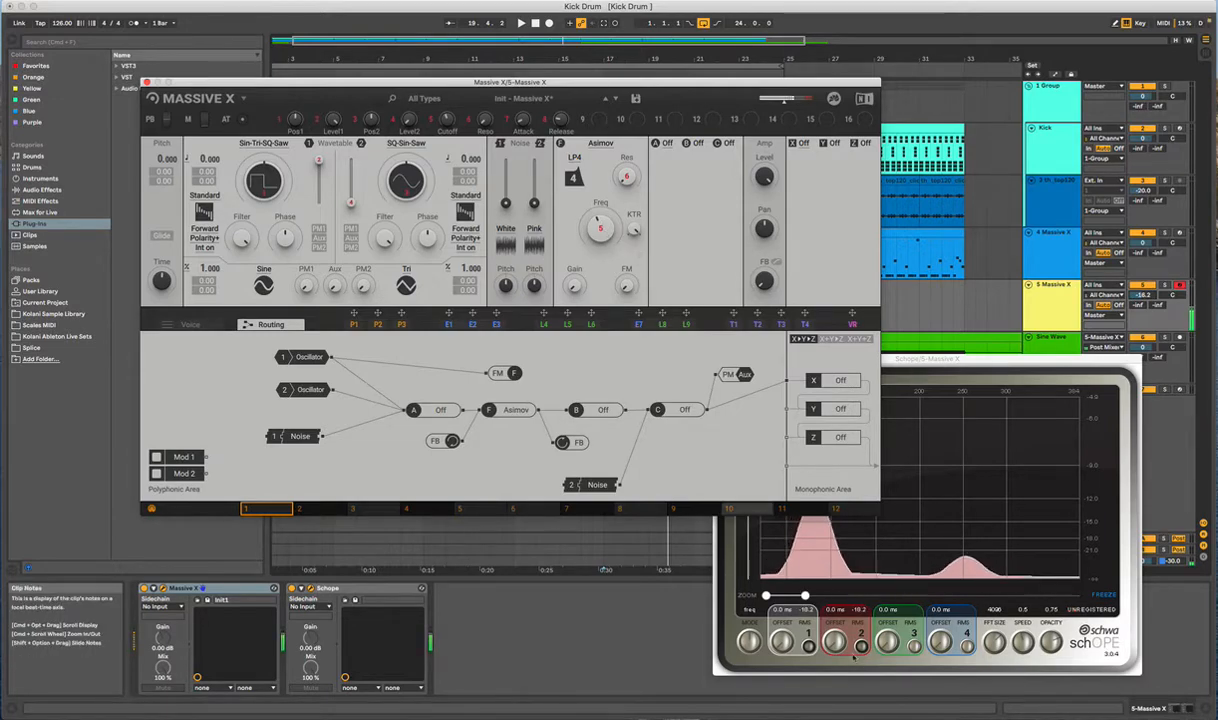
# Widen the analyzer's display to an upper frequency limit of about 3.6 kHz
pyautogui.click(809, 598)
pyautogui.moveTo(806, 596); pyautogui.dragTo(1019, 596)
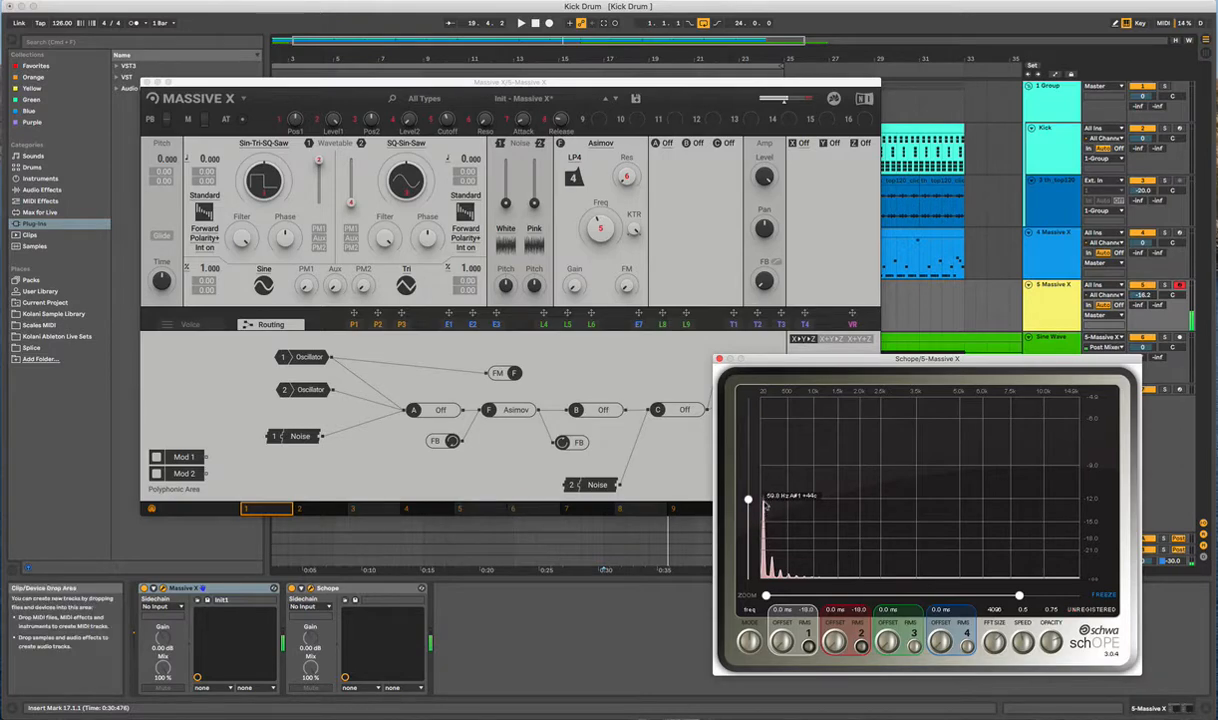
pyautogui.moveTo(1019, 596); pyautogui.dragTo(890, 596)
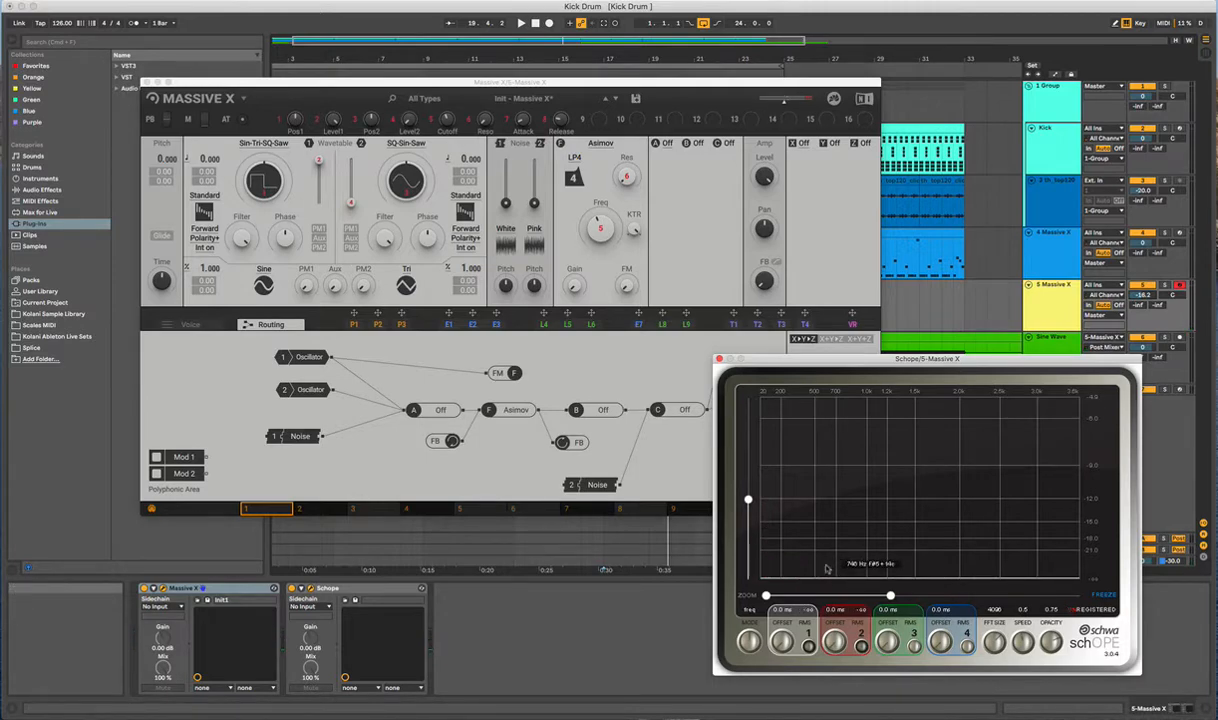
# Examine the effect types available for insert slot A in Massive X, leaving the slot off
pyautogui.click(676, 478)
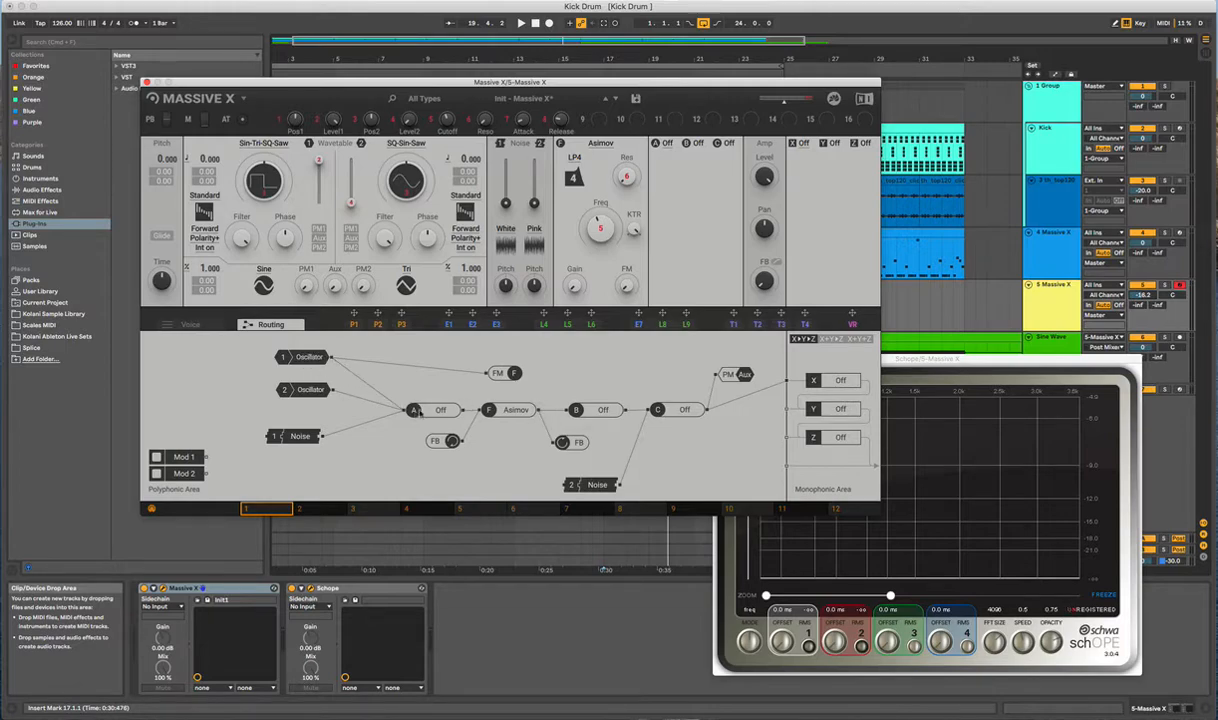
pyautogui.click(667, 144)
pyautogui.click(671, 146)
pyautogui.click(670, 145)
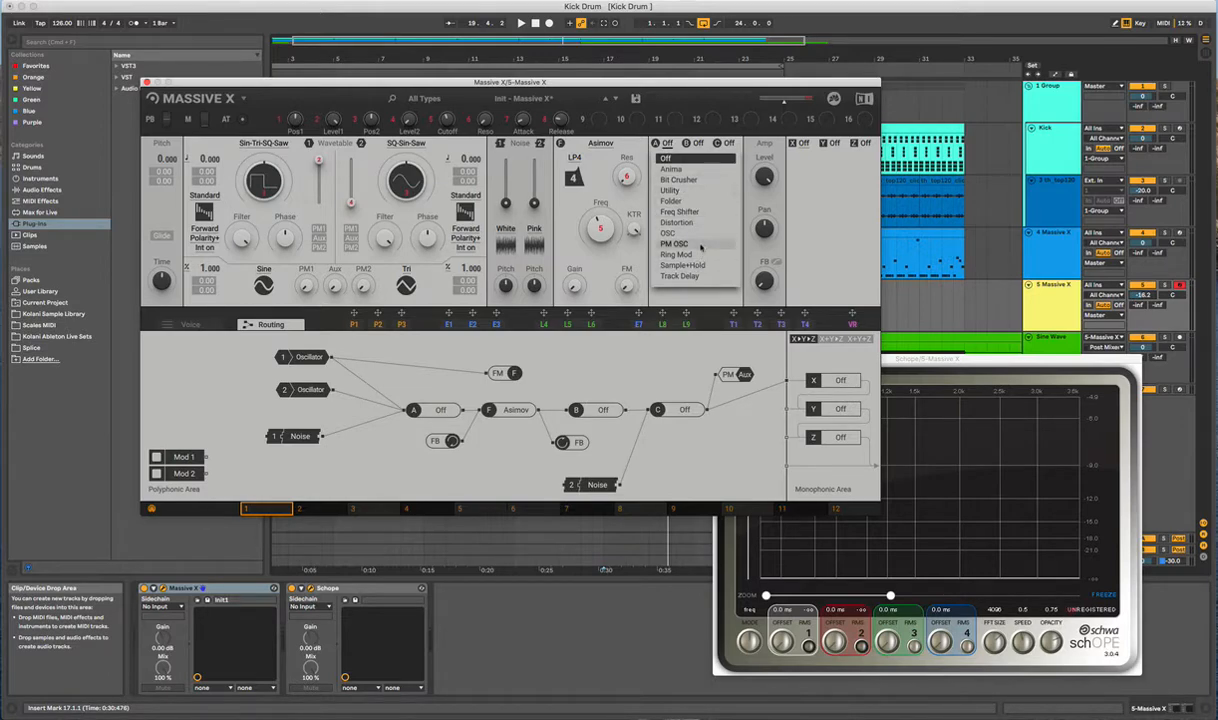
pyautogui.click(666, 146)
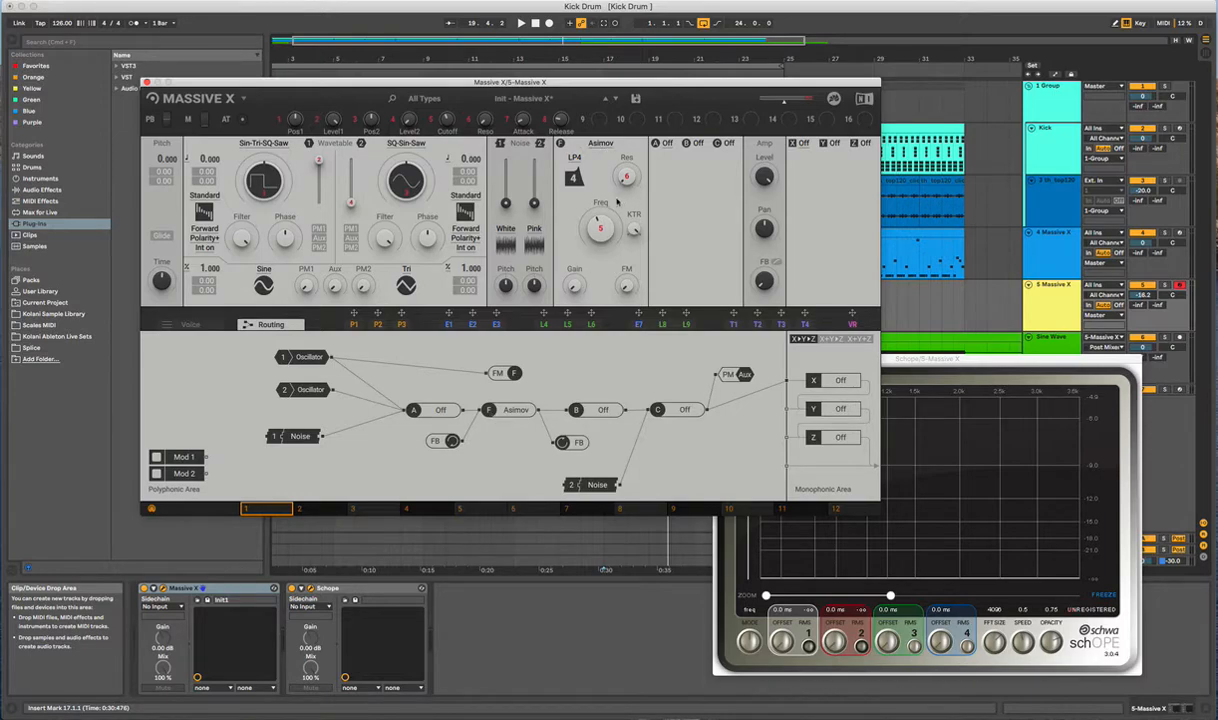
# Try the Blue Monark filter type, look through its filter modes, and switch the filter back to Asimov
pyautogui.click(598, 147)
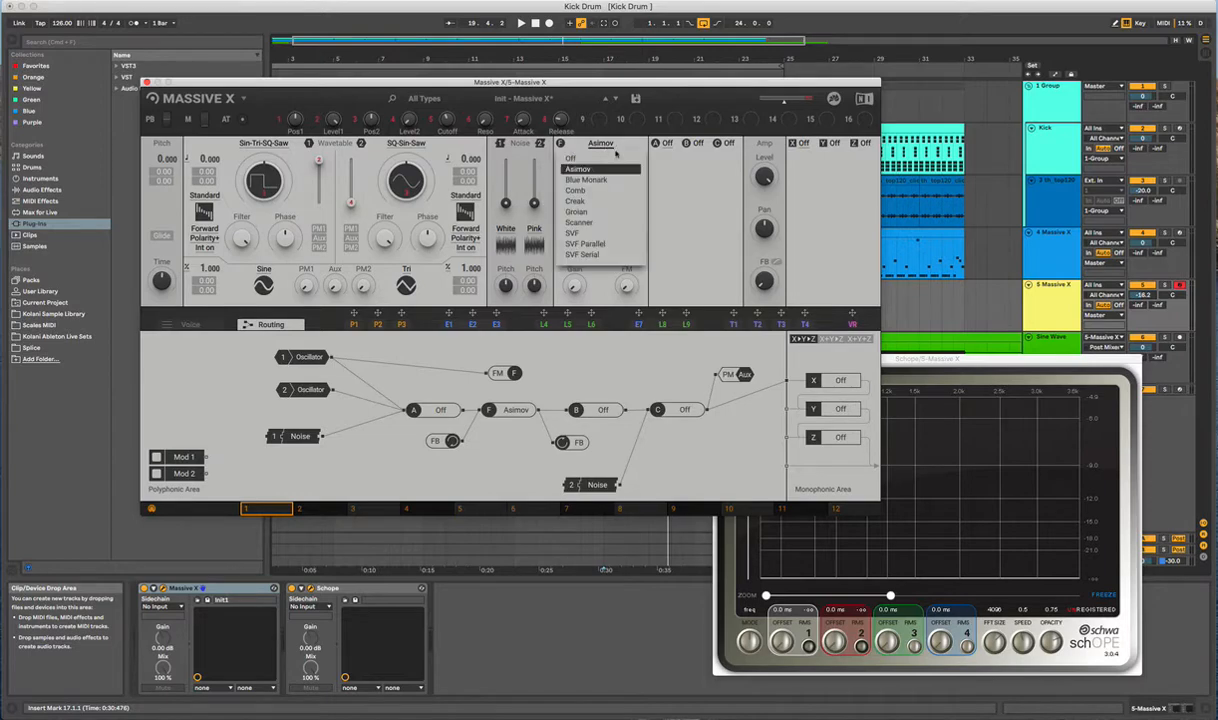
pyautogui.click(577, 174)
pyautogui.click(575, 158)
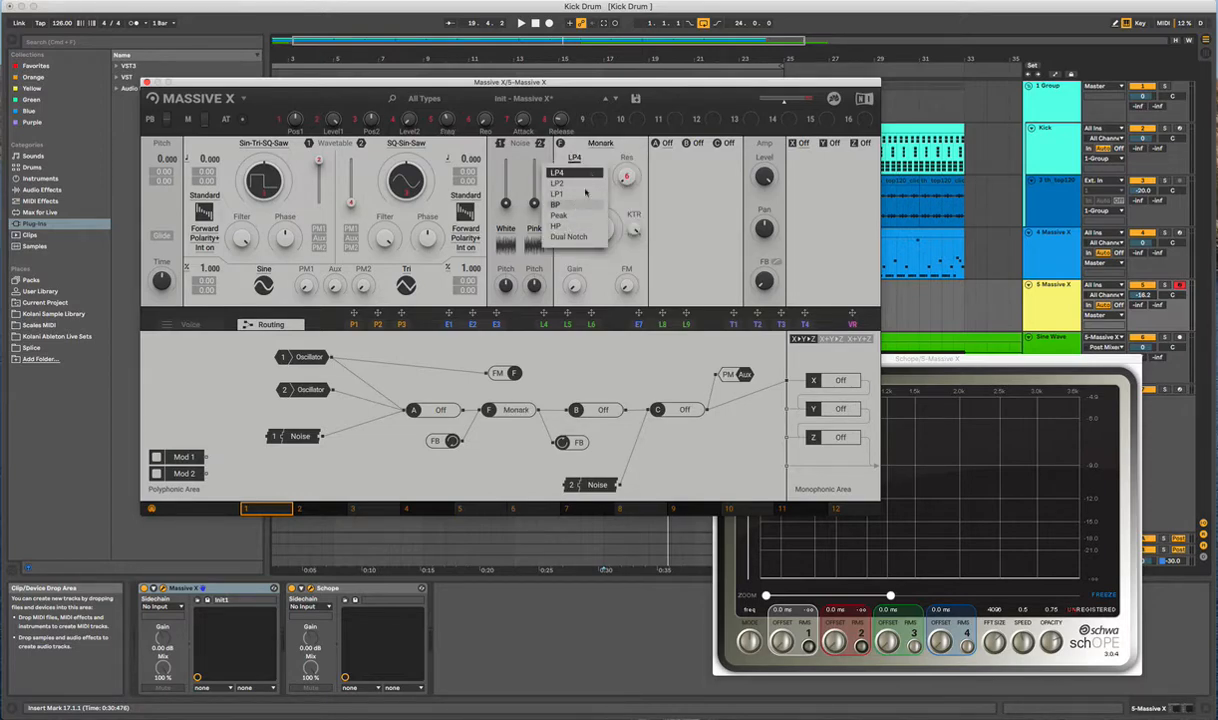
pyautogui.click(580, 152)
pyautogui.click(604, 145)
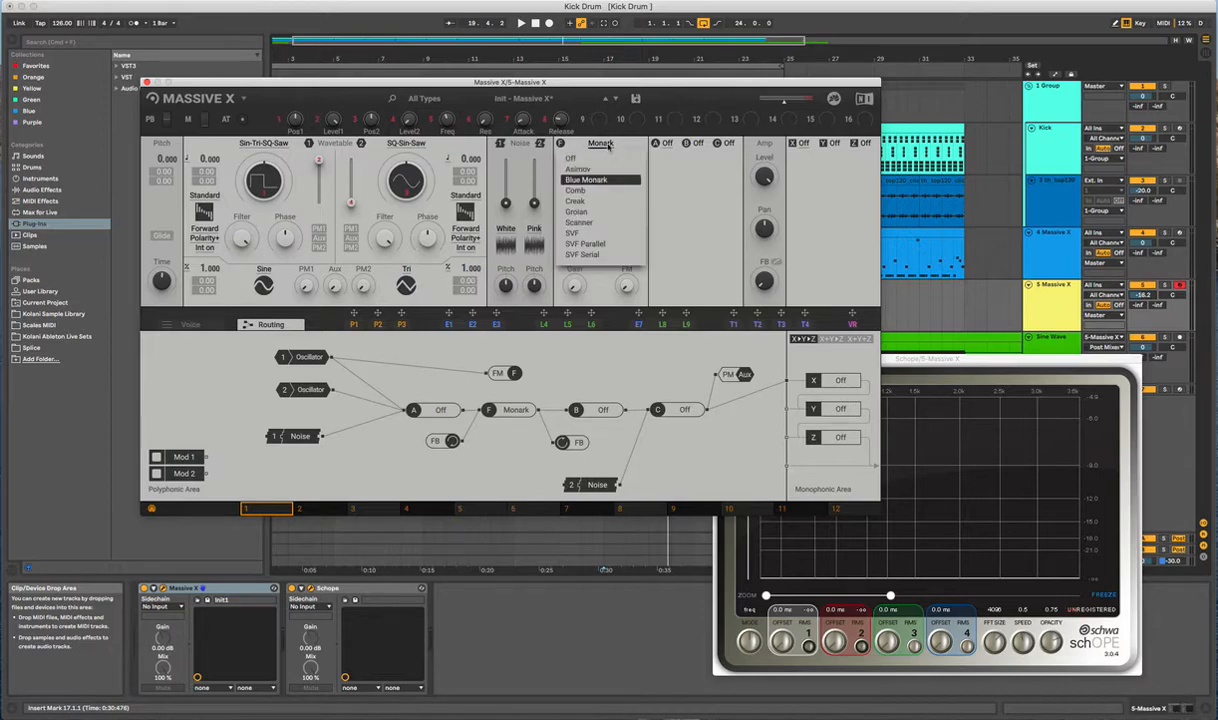
pyautogui.click(594, 170)
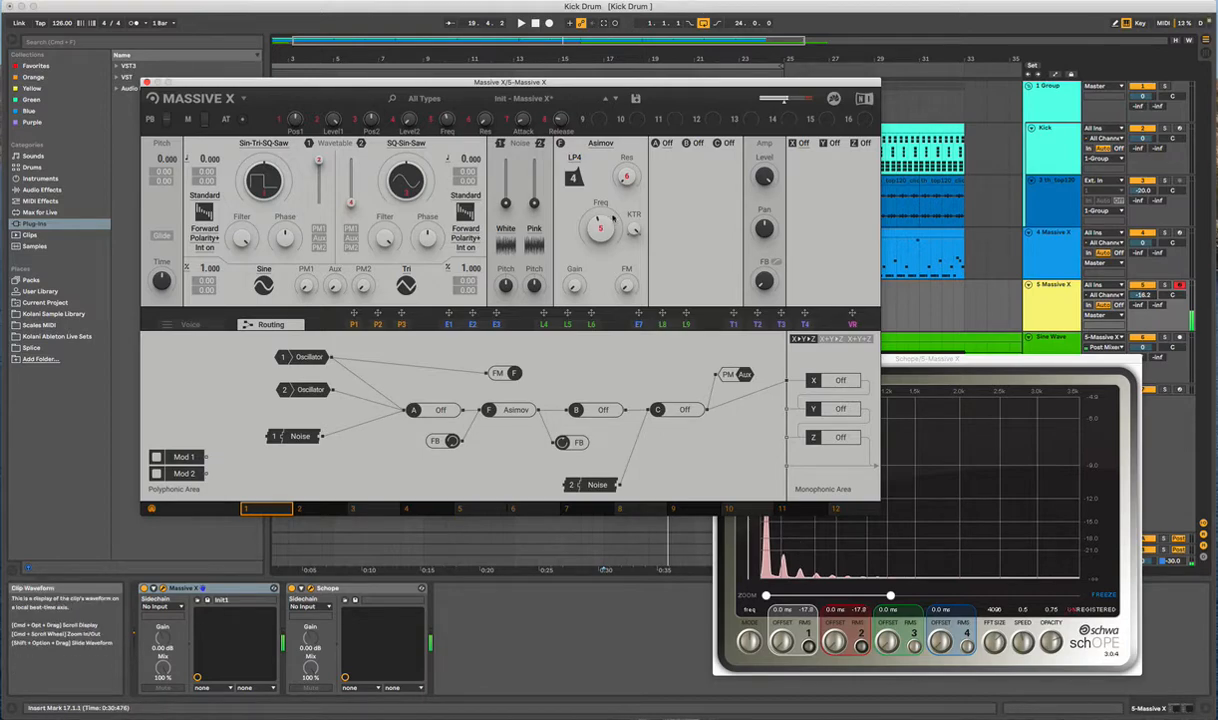
# Widen the analyzer's display to an upper frequency limit of 22 kHz and bypass the Asimov filter
pyautogui.moveTo(890, 596); pyautogui.dragTo(1075, 596)
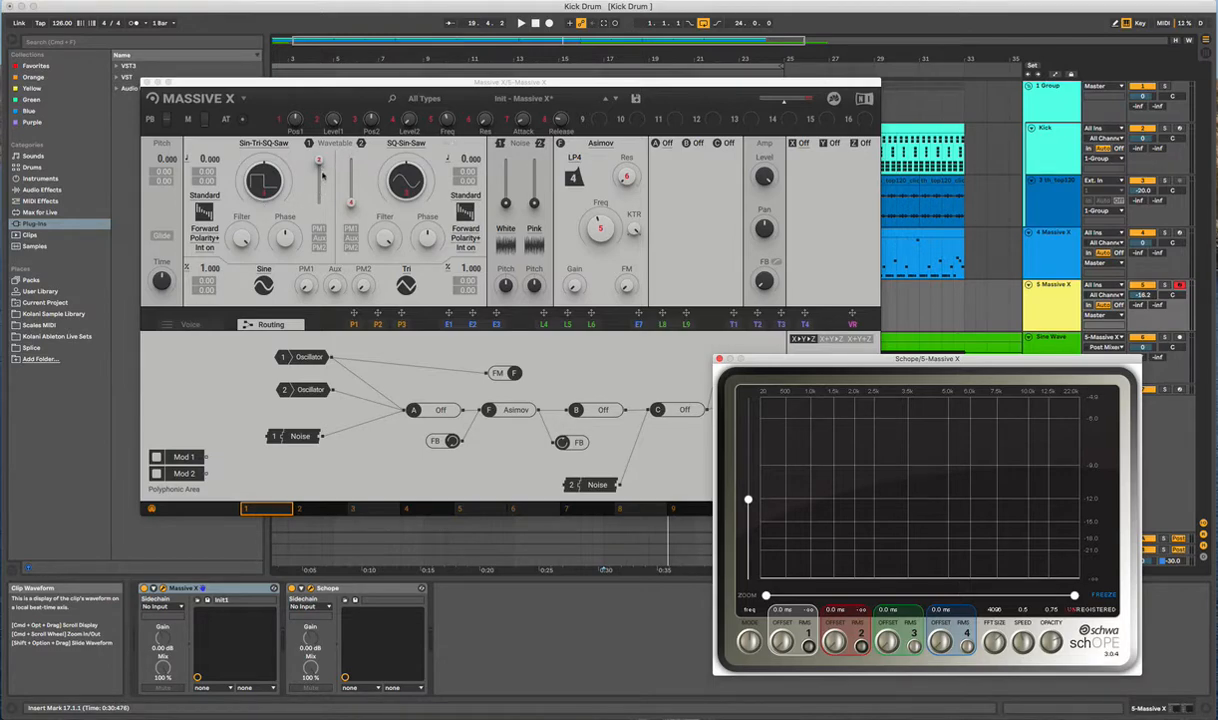
pyautogui.click(320, 163)
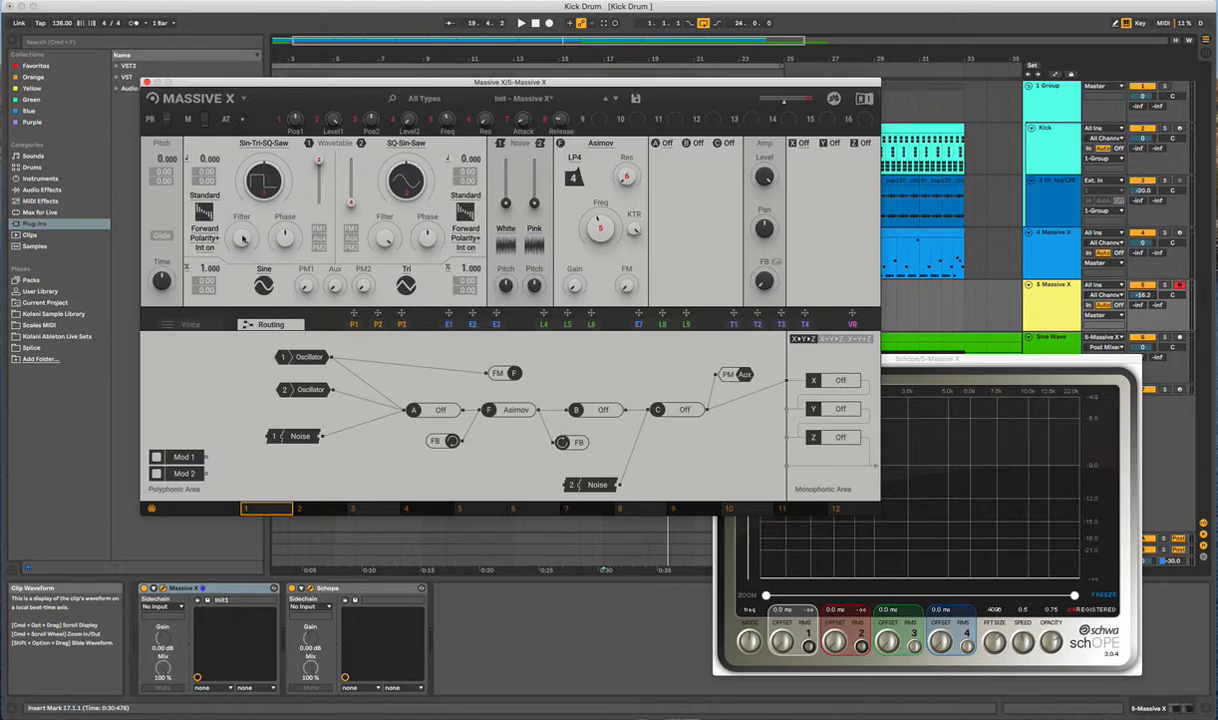
pyautogui.click(560, 143)
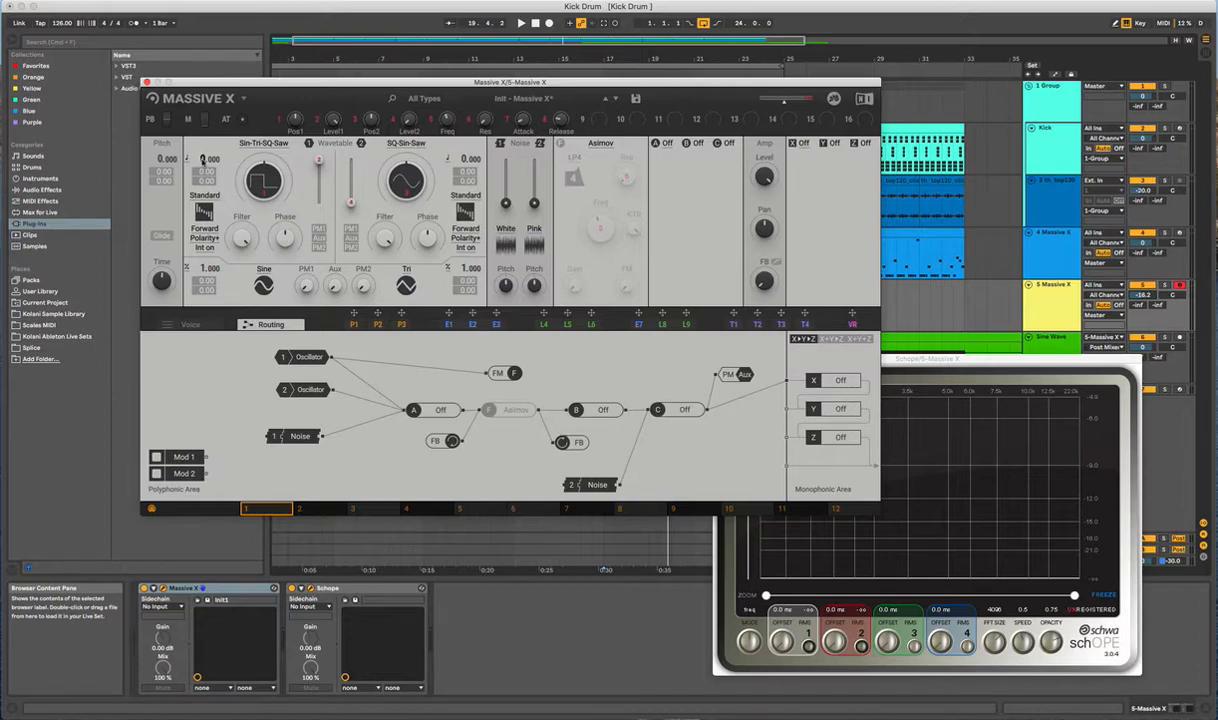
# Morph oscillator 2's wavetable to a saw wave, reset its pitch to 0.000 and switch the oscillator off
pyautogui.moveTo(350, 204); pyautogui.dragTo(334, 155)
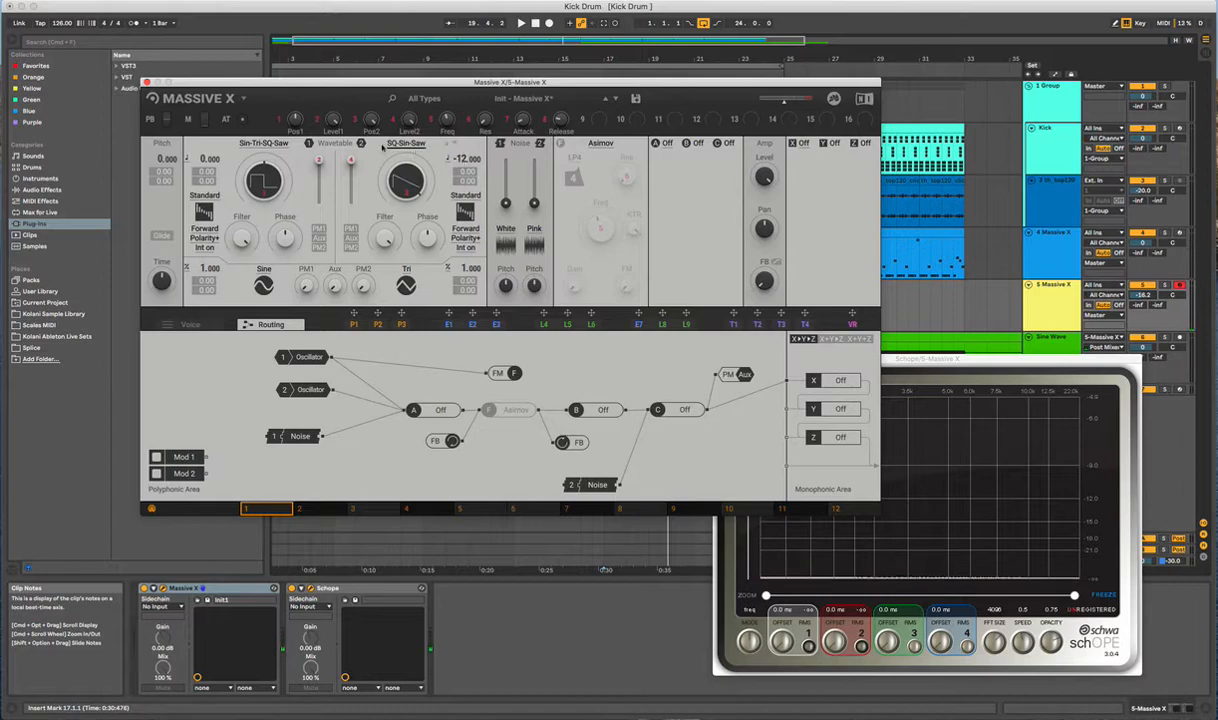
pyautogui.doubleClick(463, 159)
pyautogui.click(361, 143)
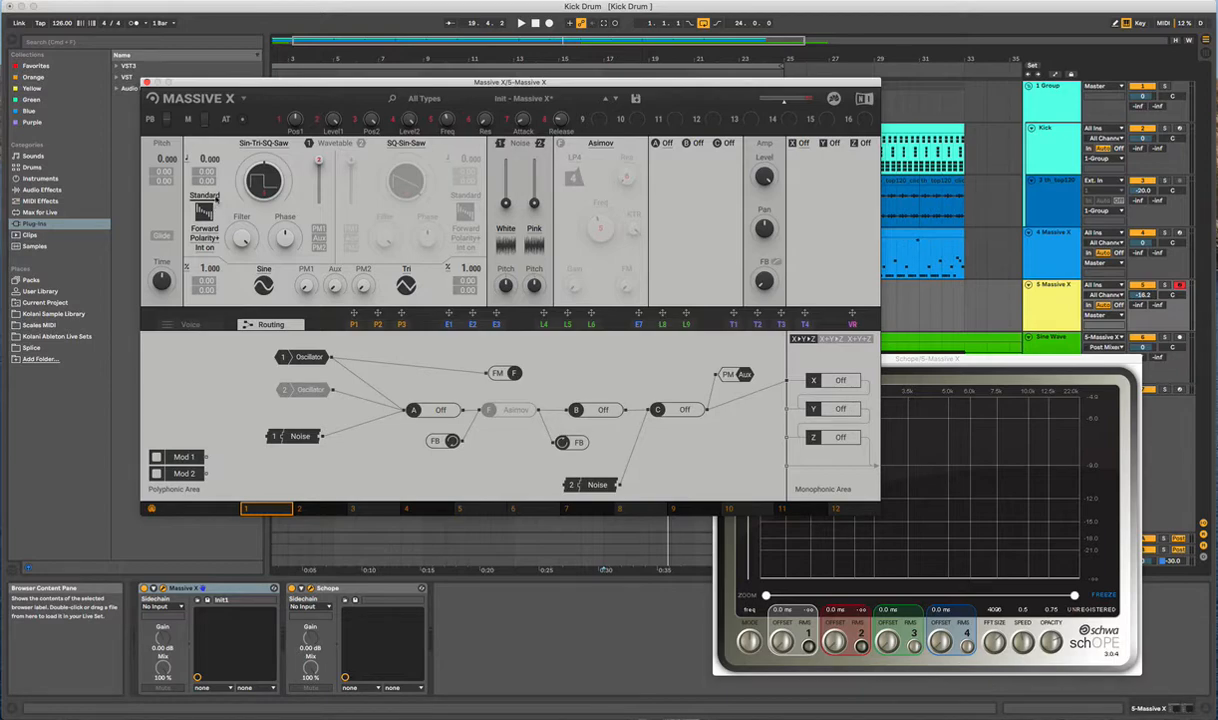
# Set oscillator 1 to Hardsync mode with its wavetable morphed to a sine wave, and toggle oscillator 2 on and off
pyautogui.click(214, 198)
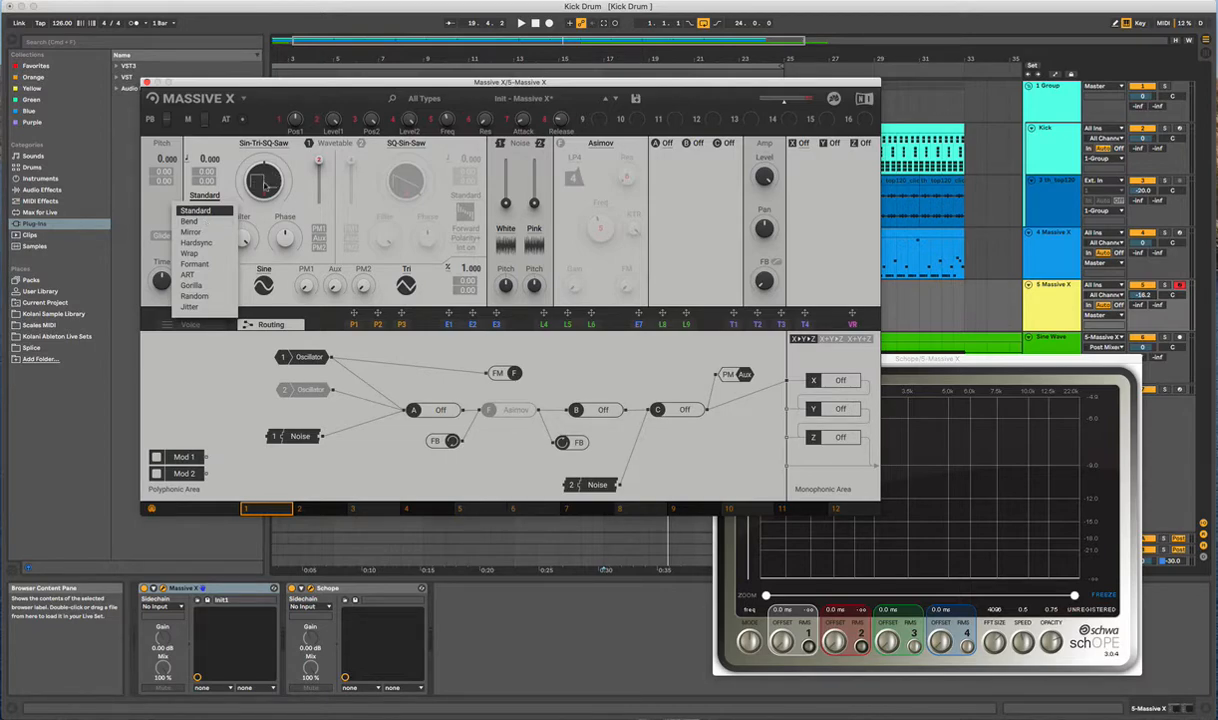
pyautogui.click(202, 243)
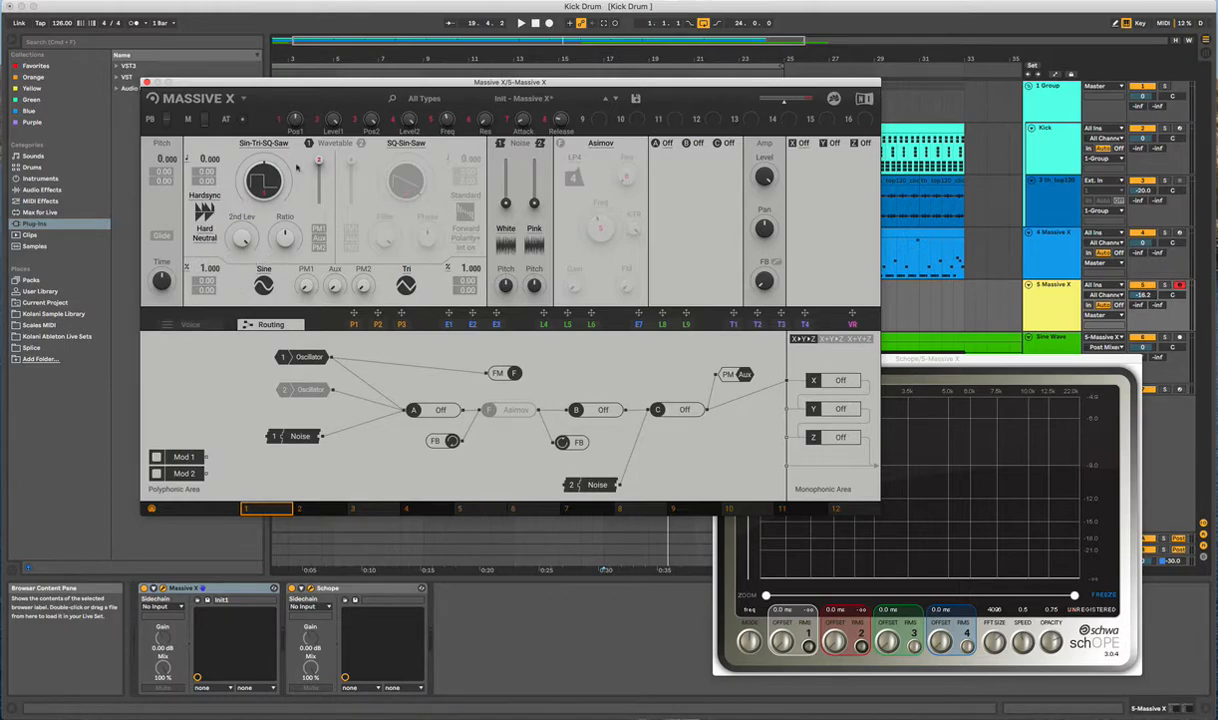
pyautogui.click(361, 143)
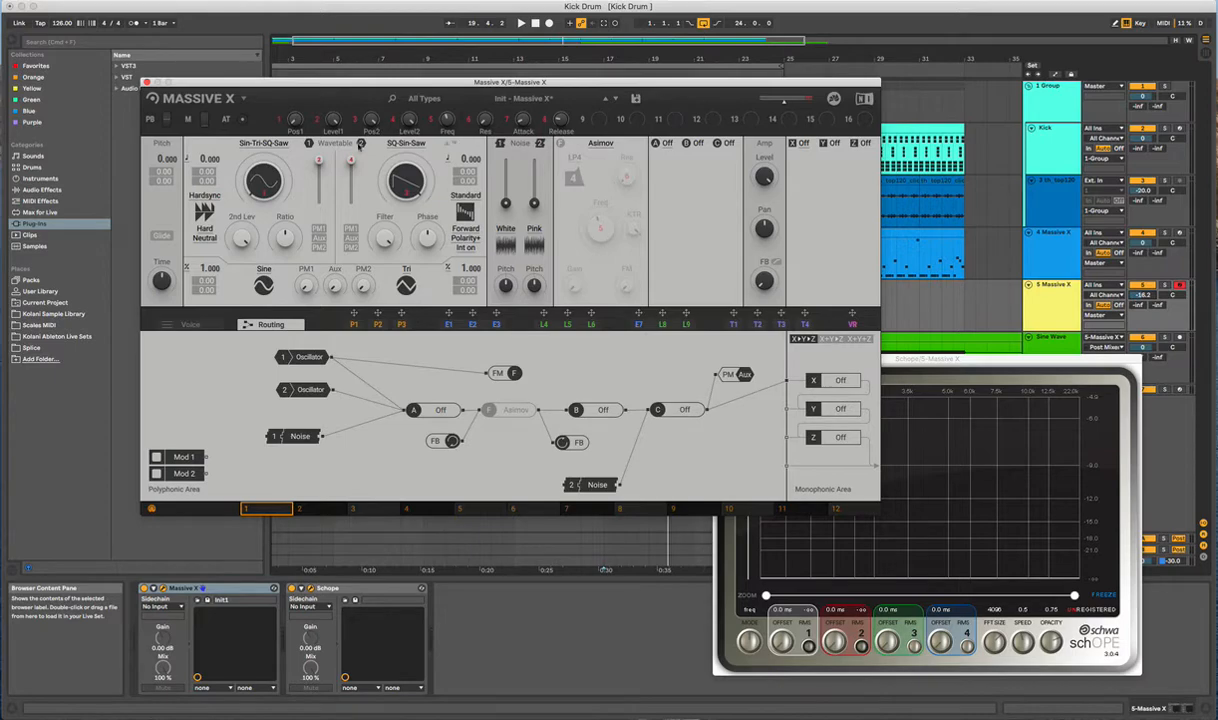
pyautogui.click(360, 144)
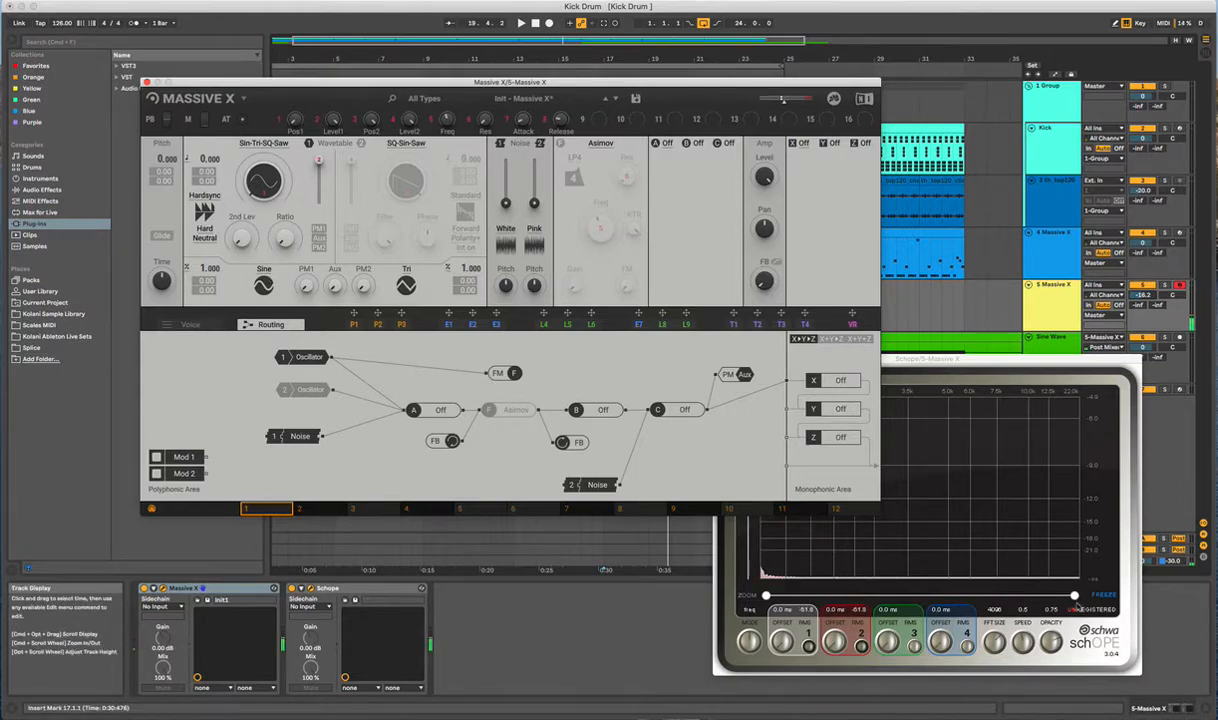
# Narrow the analyzer's display to an upper limit of about 520 Hz and set oscillator 1's mode to Standard
pyautogui.click(1074, 596)
pyautogui.moveTo(1074, 596); pyautogui.dragTo(816, 596)
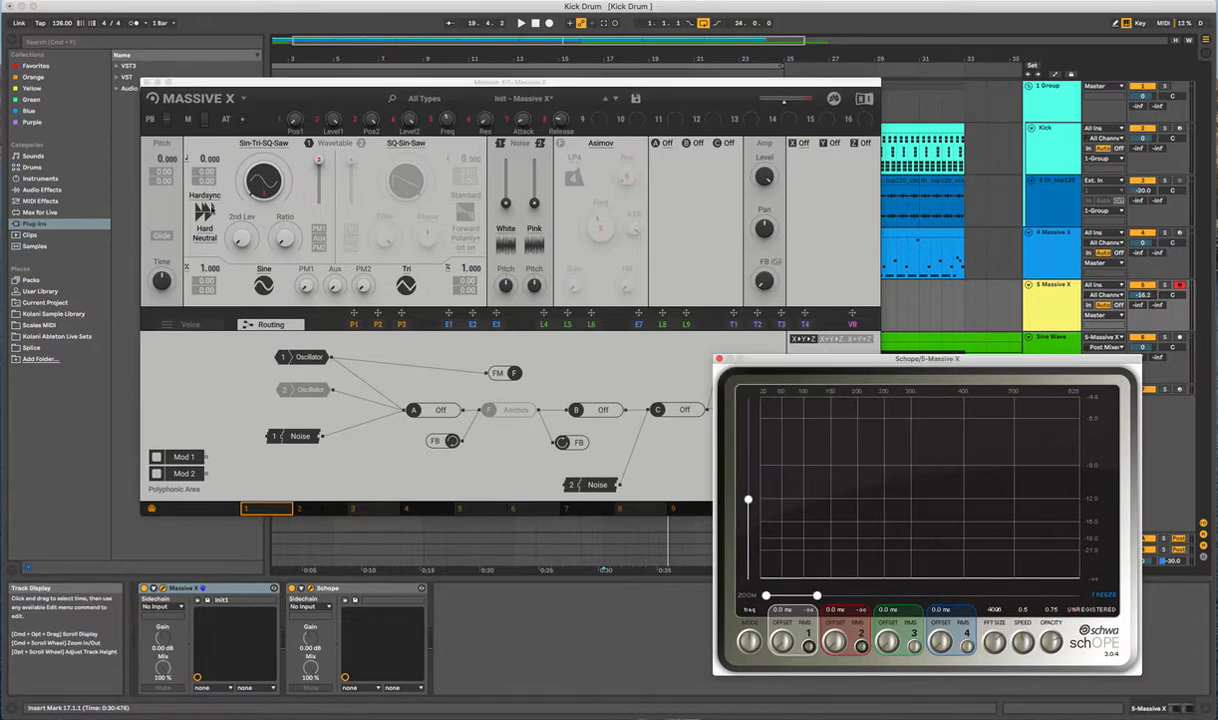
pyautogui.click(204, 196)
pyautogui.click(210, 211)
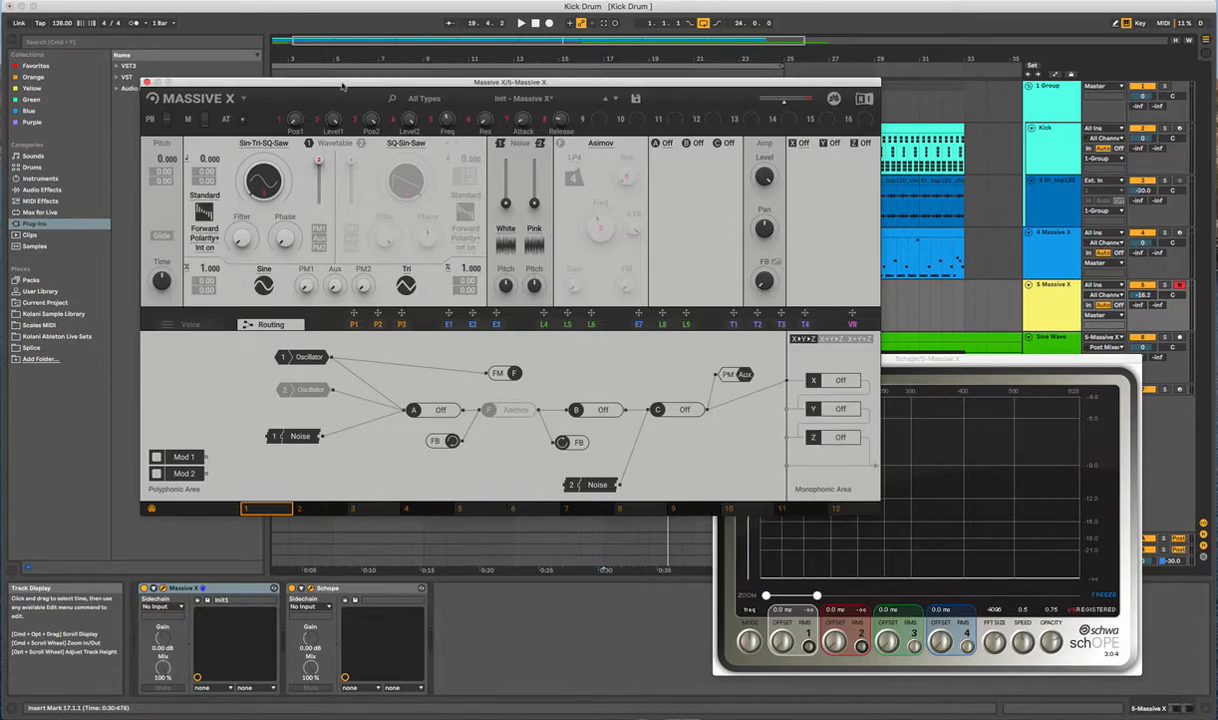
# Move the Massive X and Schope windows clear of the arrangement and narrow the analyzer's upper frequency limit to about 142 Hz
pyautogui.moveTo(754, 84); pyautogui.dragTo(480, 463)
pyautogui.moveTo(805, 360); pyautogui.dragTo(951, 347)
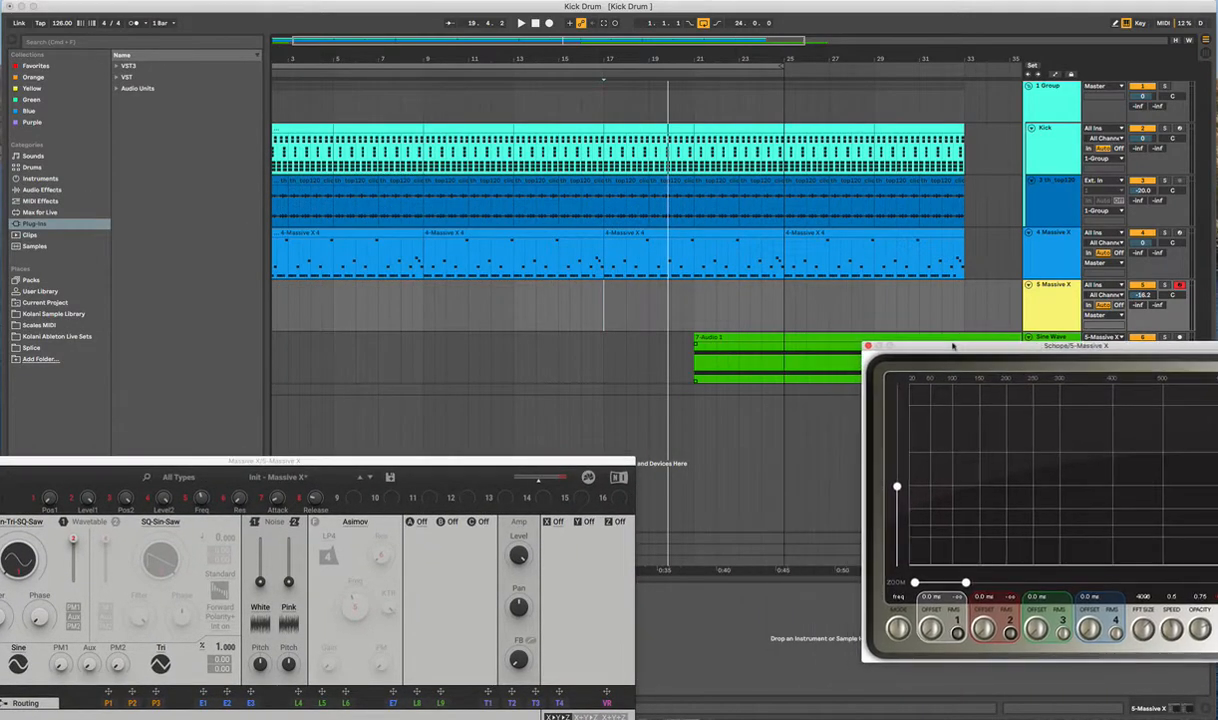
pyautogui.hscroll(5, 760, 62)
pyautogui.moveTo(600, 62); pyautogui.dragTo(587, 58)
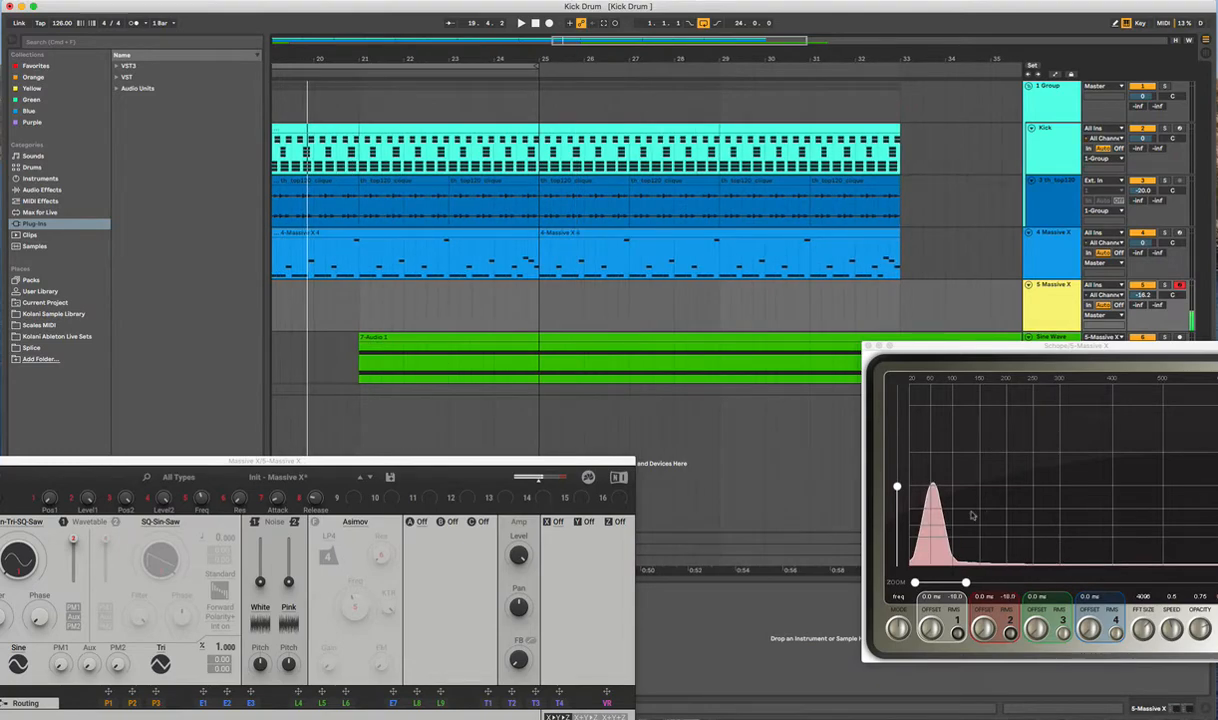
pyautogui.moveTo(965, 583); pyautogui.dragTo(937, 582)
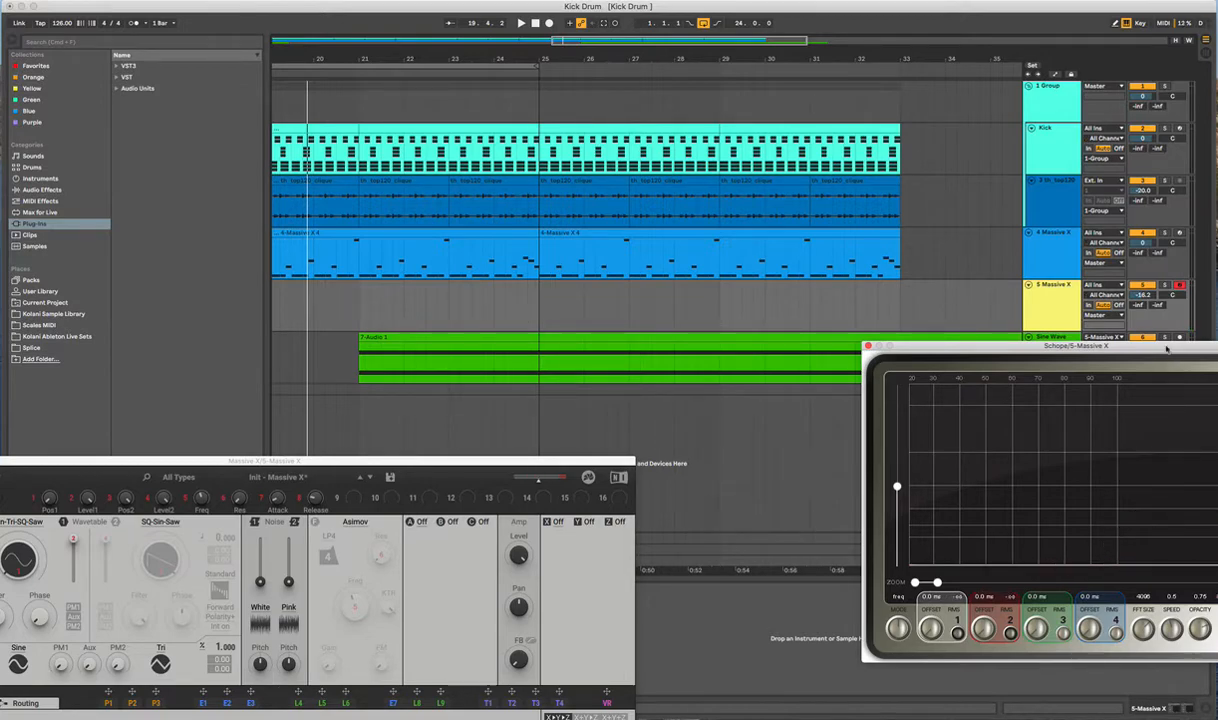
pyautogui.moveTo(1100, 345); pyautogui.dragTo(1000, 350)
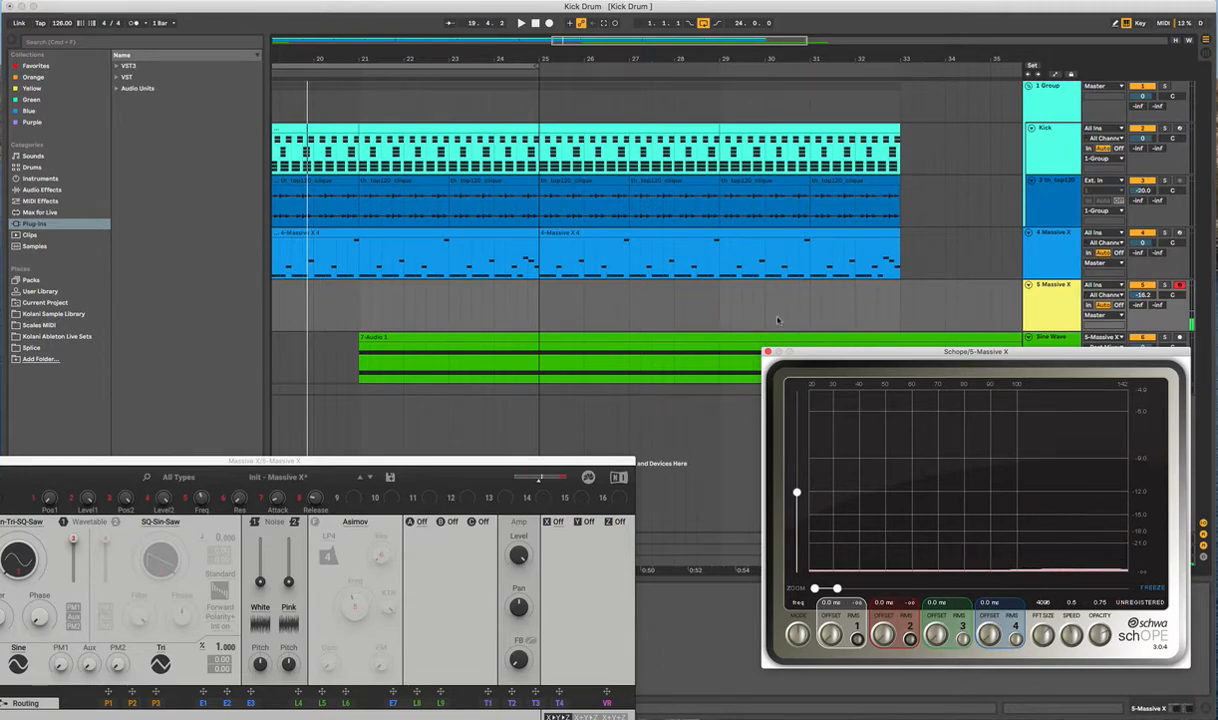
# Close the Massive X and Schope plug-in windows
pyautogui.moveTo(508, 463); pyautogui.dragTo(700, 383)
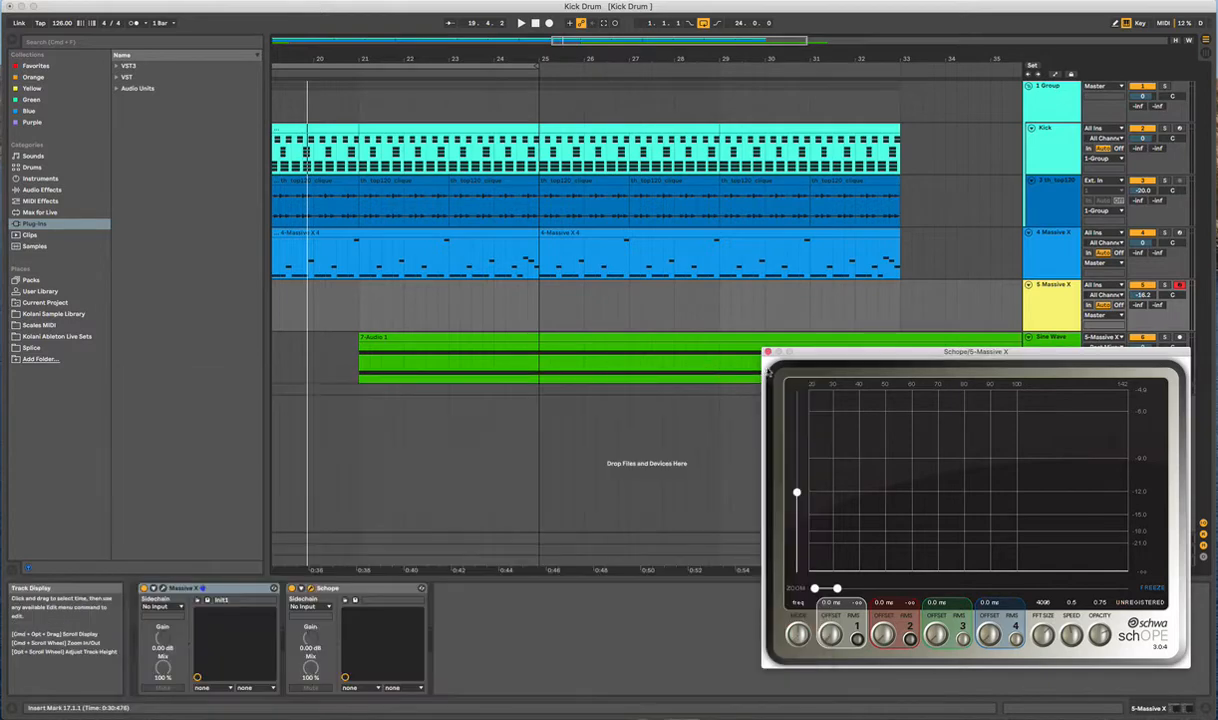
pyautogui.press('super+w')
pyautogui.click(767, 352)
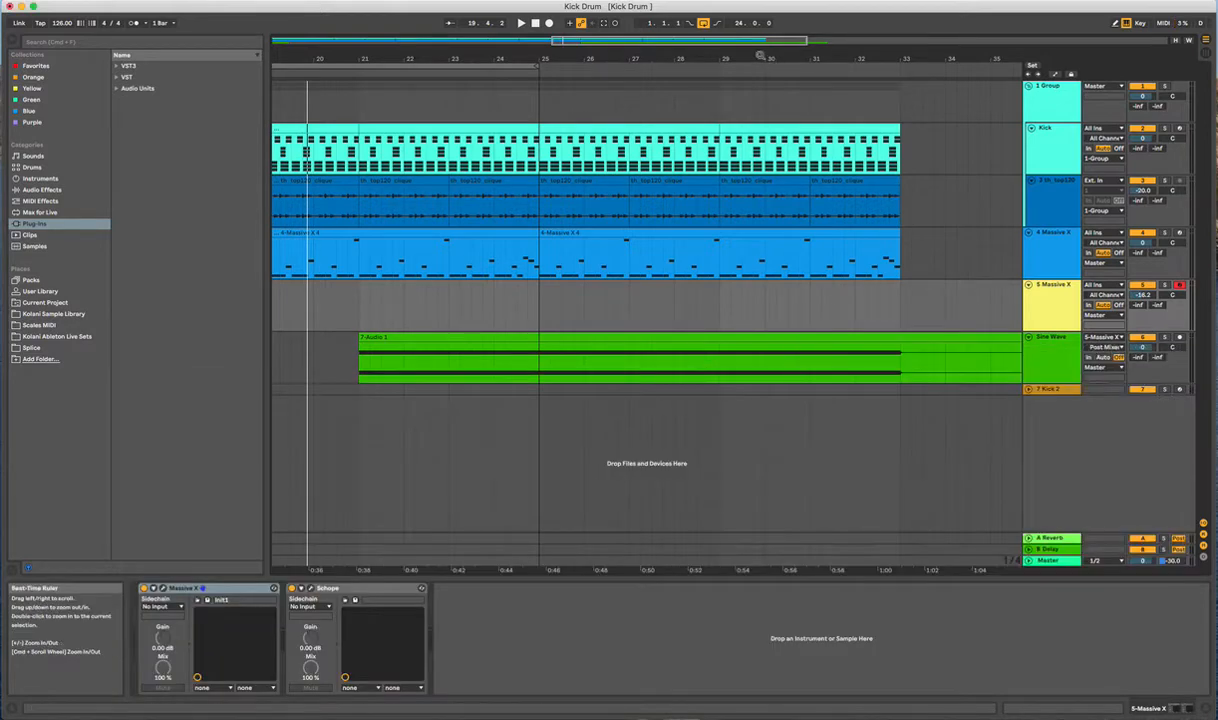
# Increase the Sine Wave track's height and select about 18 ms of its waveform, roughly one cycle, starting at 29.4.1
pyautogui.moveTo(763, 65); pyautogui.dragTo(785, 190)
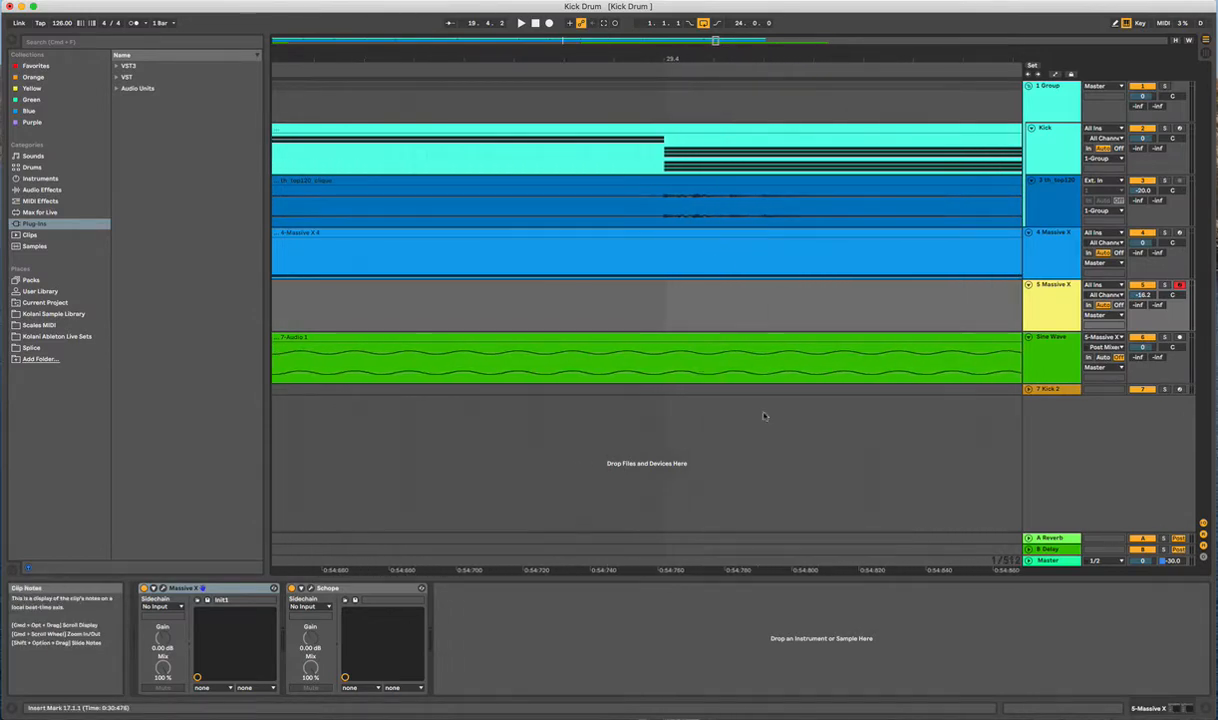
pyautogui.moveTo(1036, 383); pyautogui.dragTo(1036, 464)
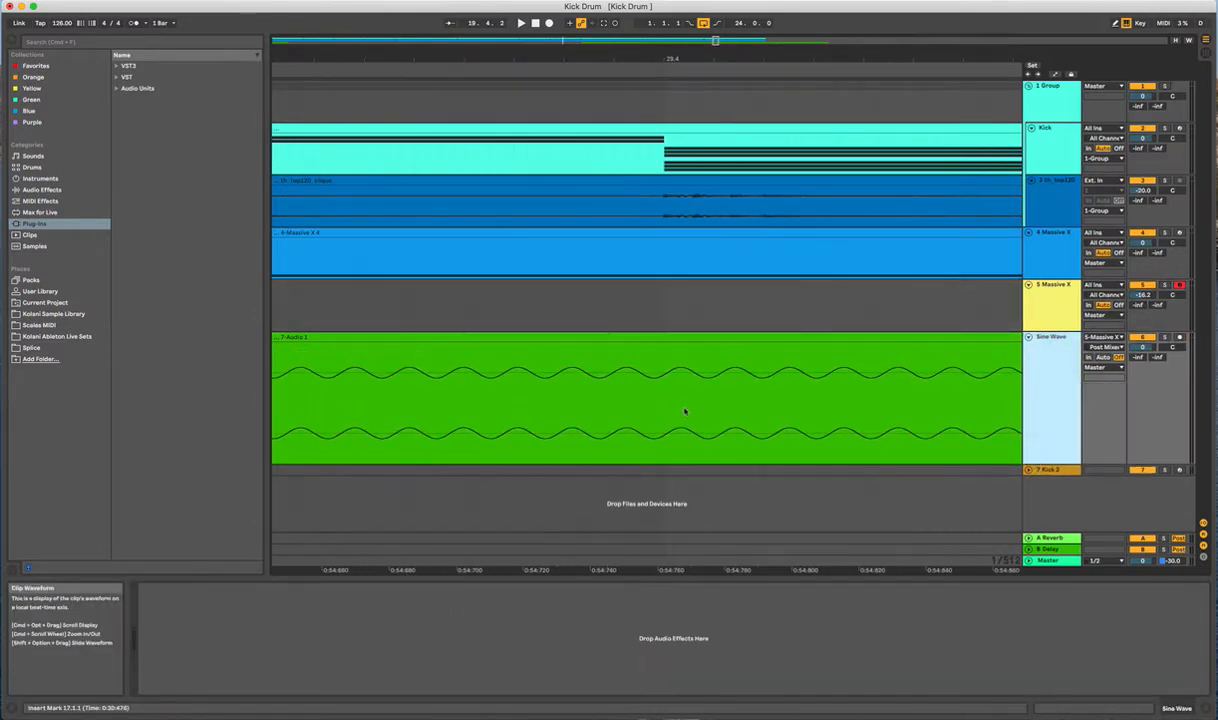
pyautogui.click(652, 383)
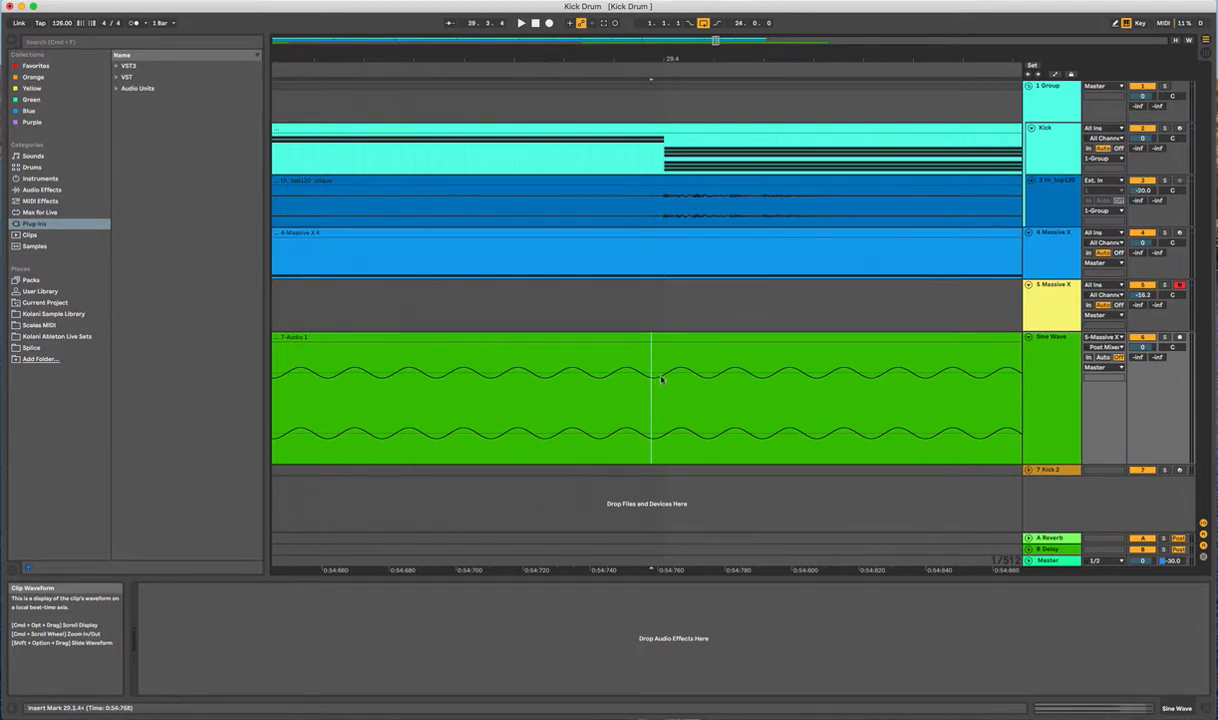
pyautogui.click(664, 378)
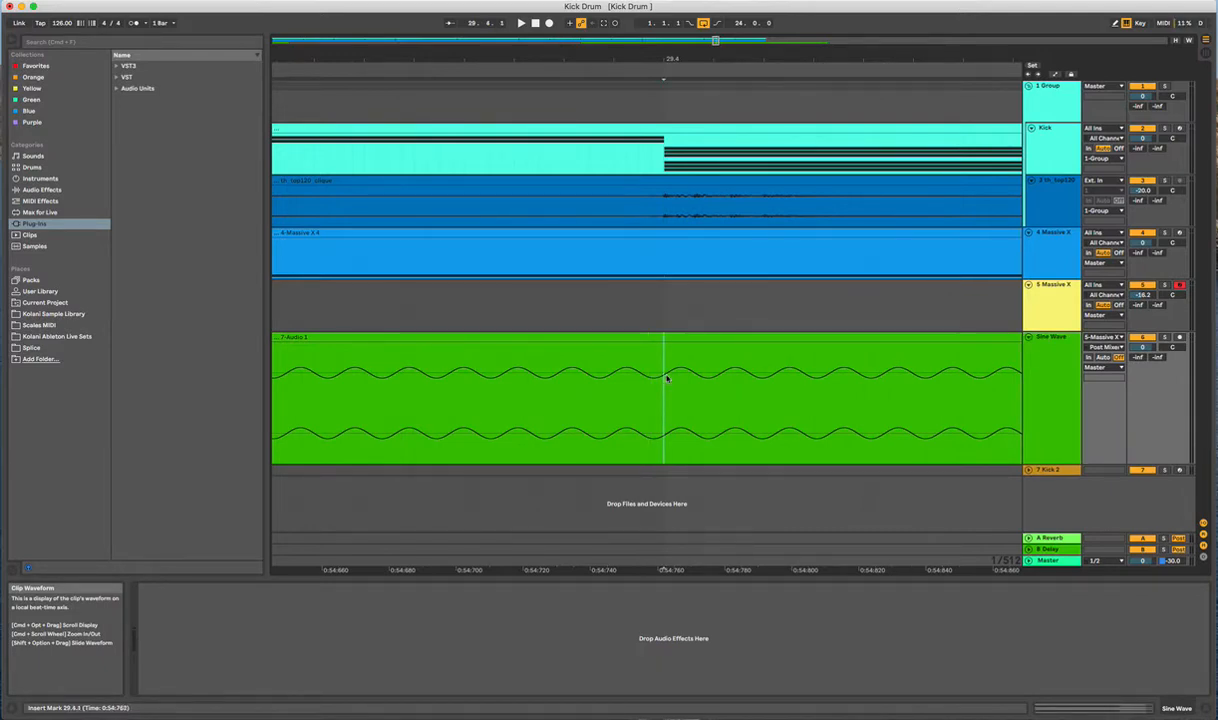
pyautogui.moveTo(665, 378); pyautogui.dragTo(676, 377)
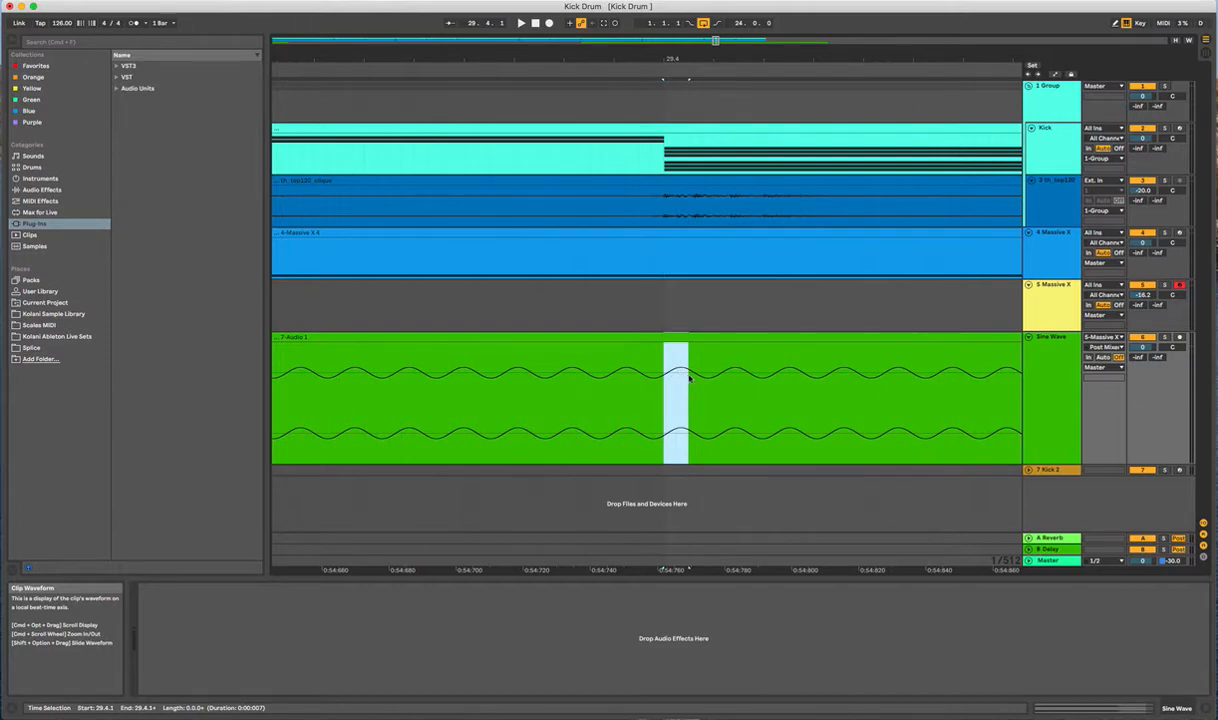
pyautogui.click(688, 377)
pyautogui.click(676, 378)
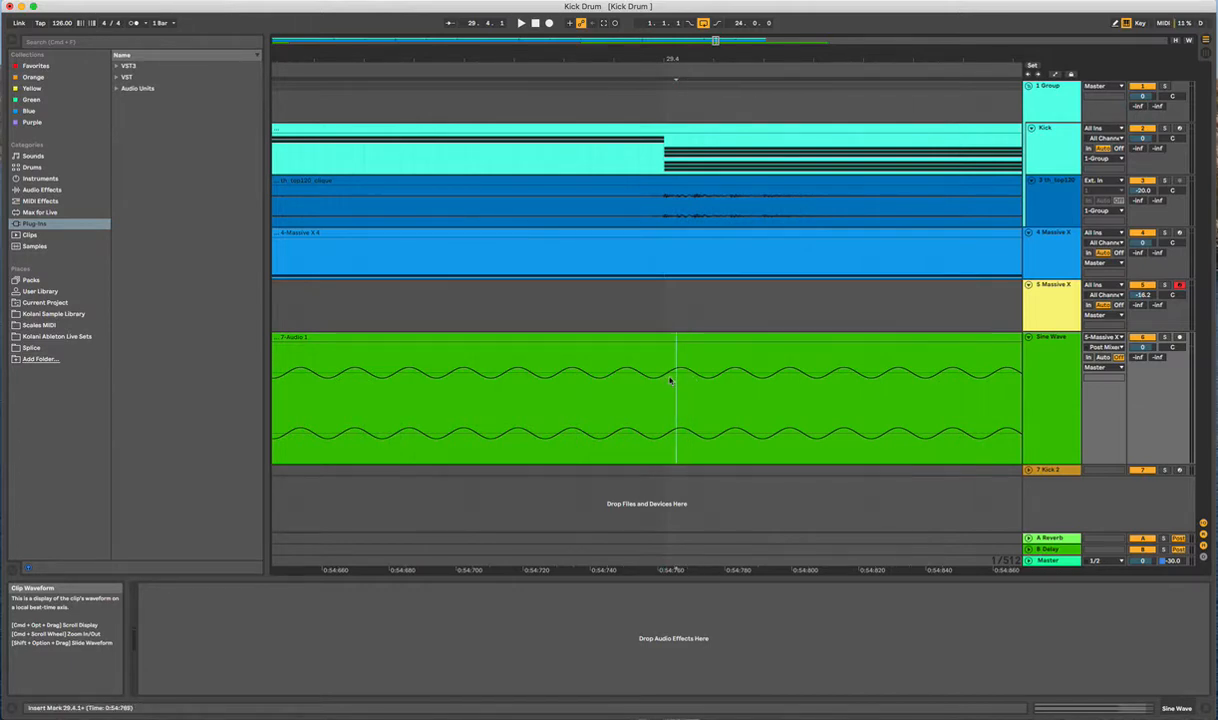
pyautogui.moveTo(664, 378); pyautogui.dragTo(721, 386)
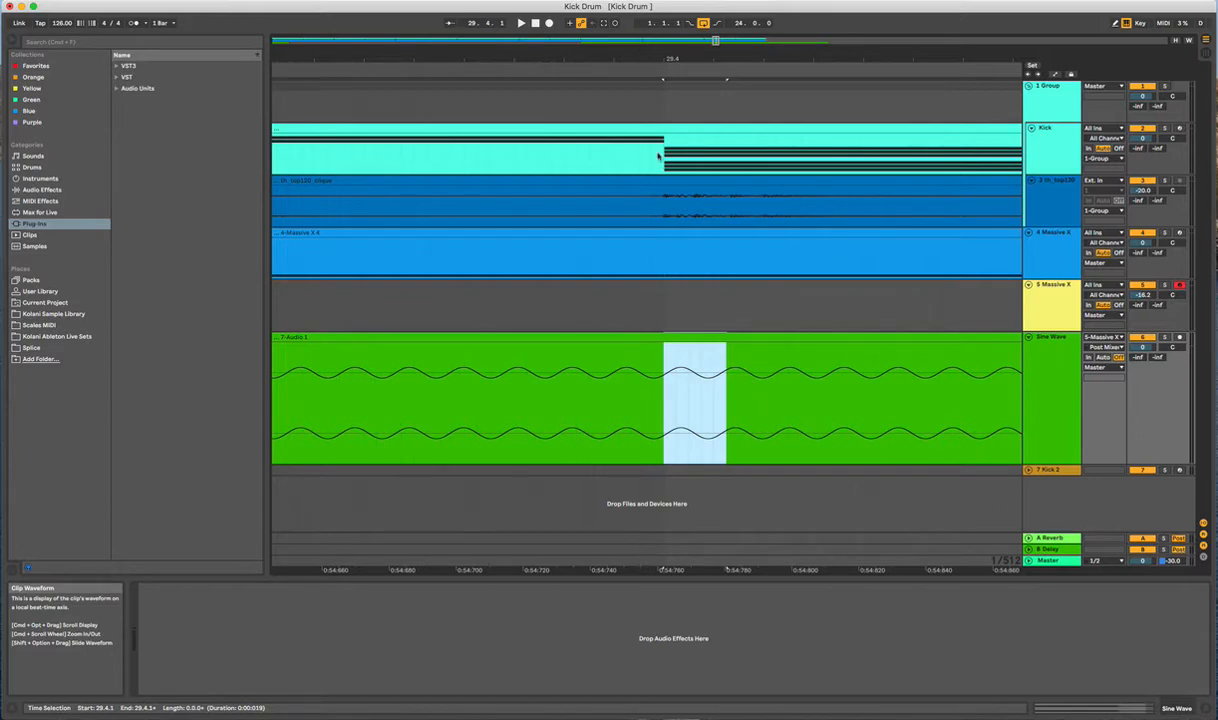
# Examine the waveform around 29.4, view the Massive X instrument on track 5, and close its window
pyautogui.scroll(-3, 715, 568)
pyautogui.moveTo(715, 568); pyautogui.dragTo(615, 567)
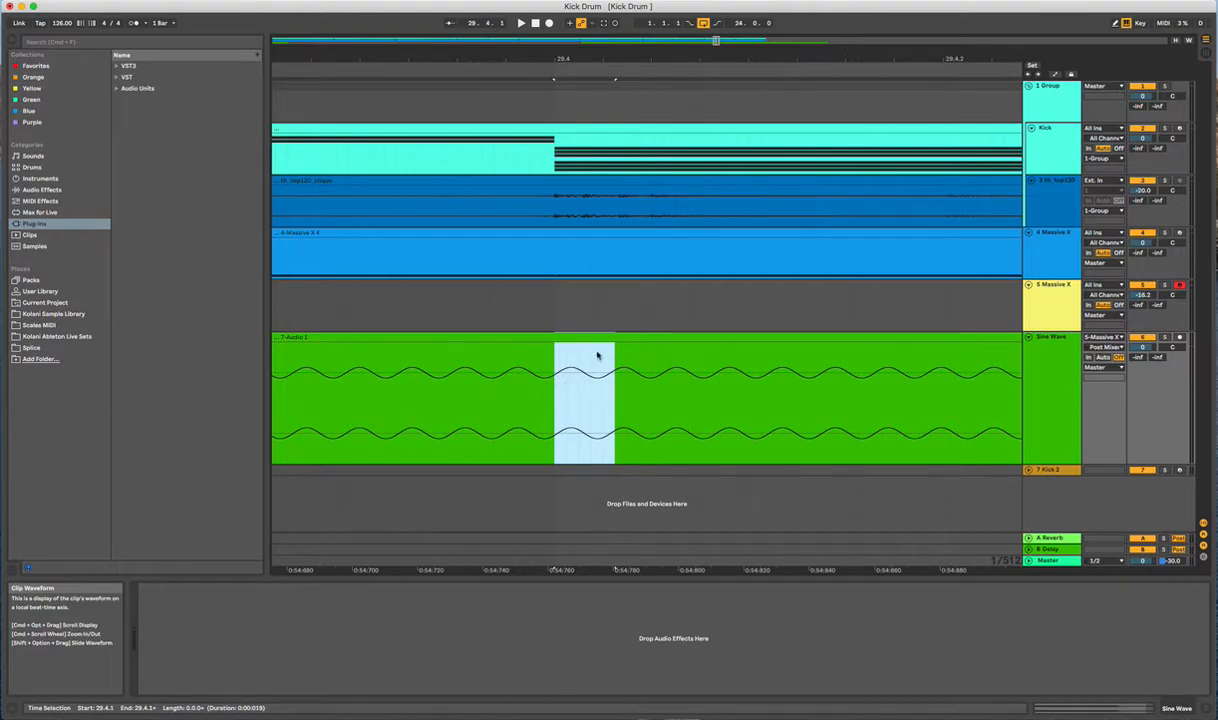
pyautogui.moveTo(568, 60); pyautogui.dragTo(645, 10)
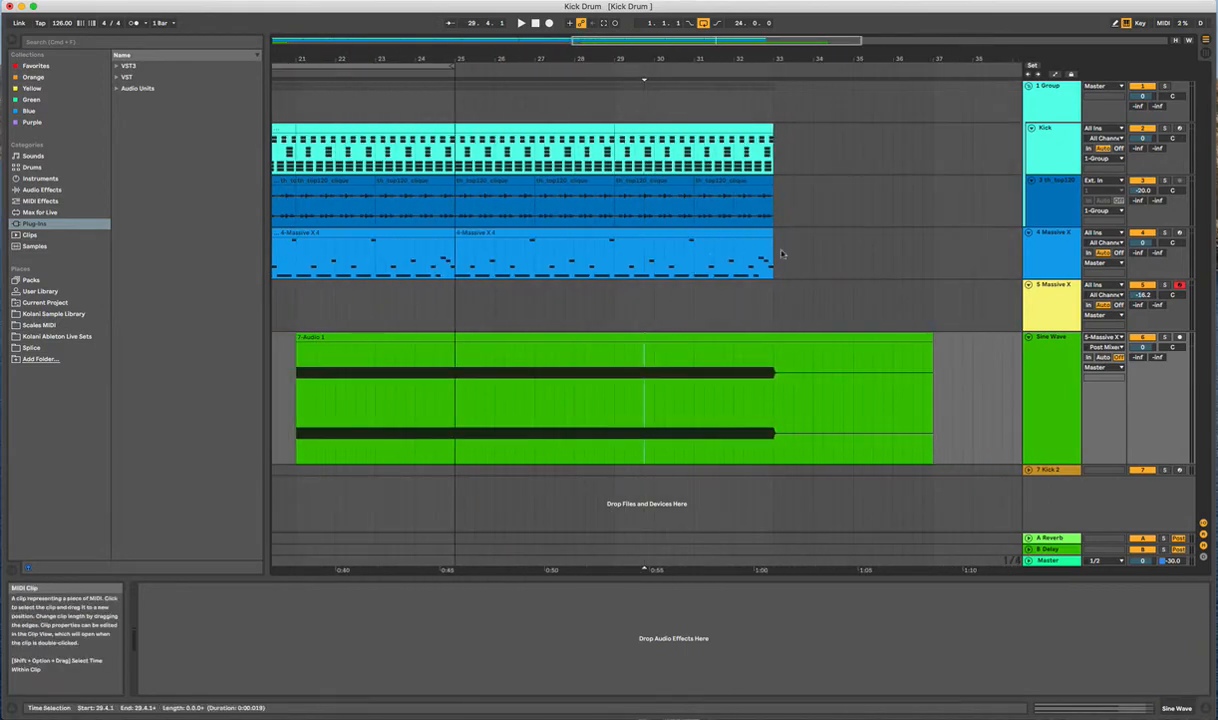
pyautogui.click(1061, 318)
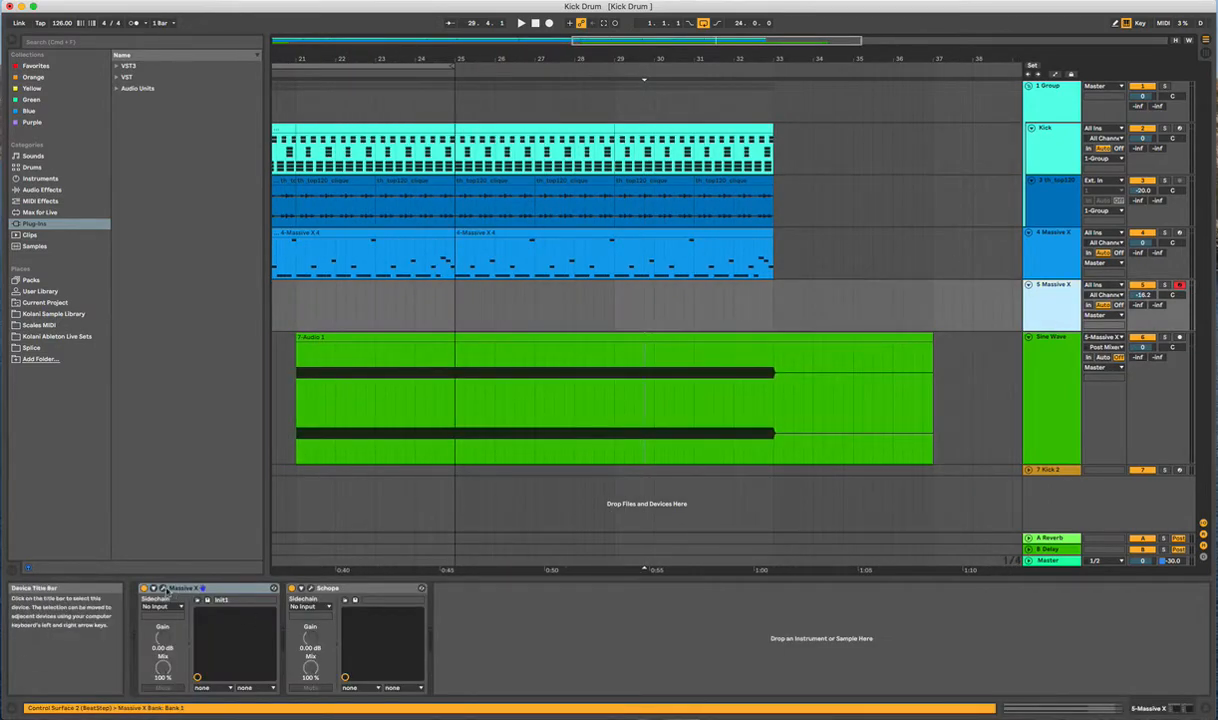
pyautogui.press('super+alt+p')
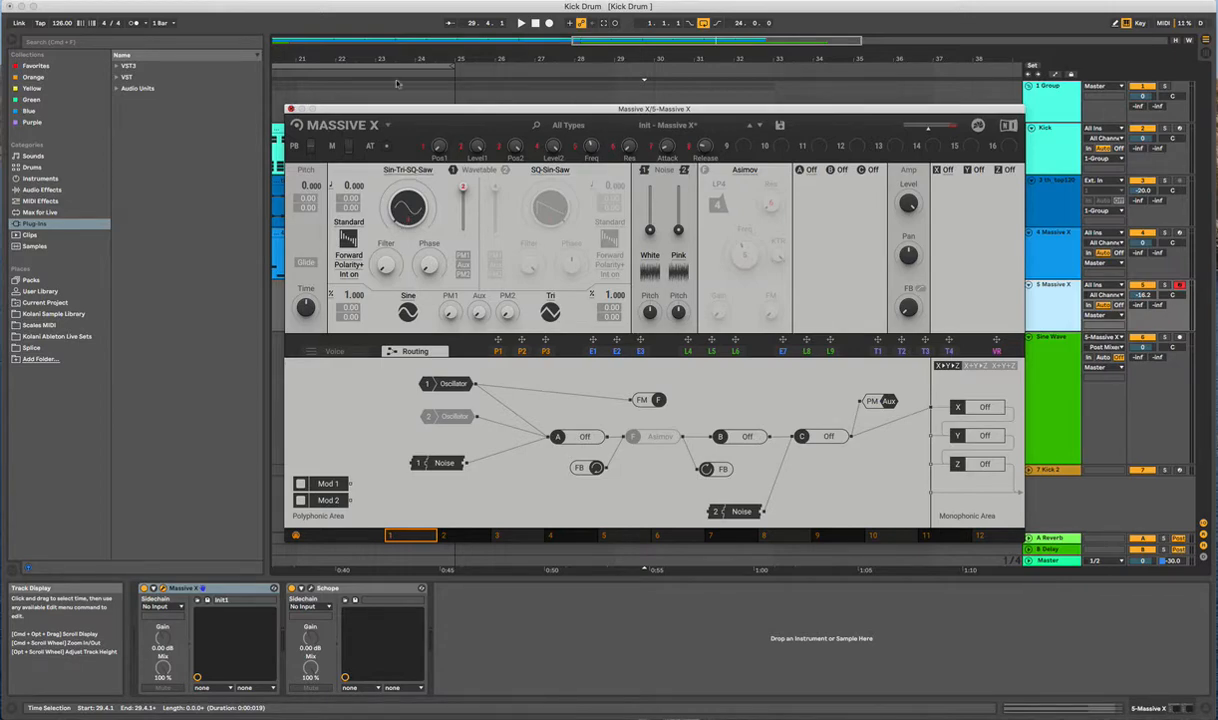
pyautogui.click(289, 108)
# Select about 19 ms of the Sine Wave clip's waveform, roughly one cycle, starting just after 29.1.3
pyautogui.moveTo(595, 60); pyautogui.dragTo(600, 340)
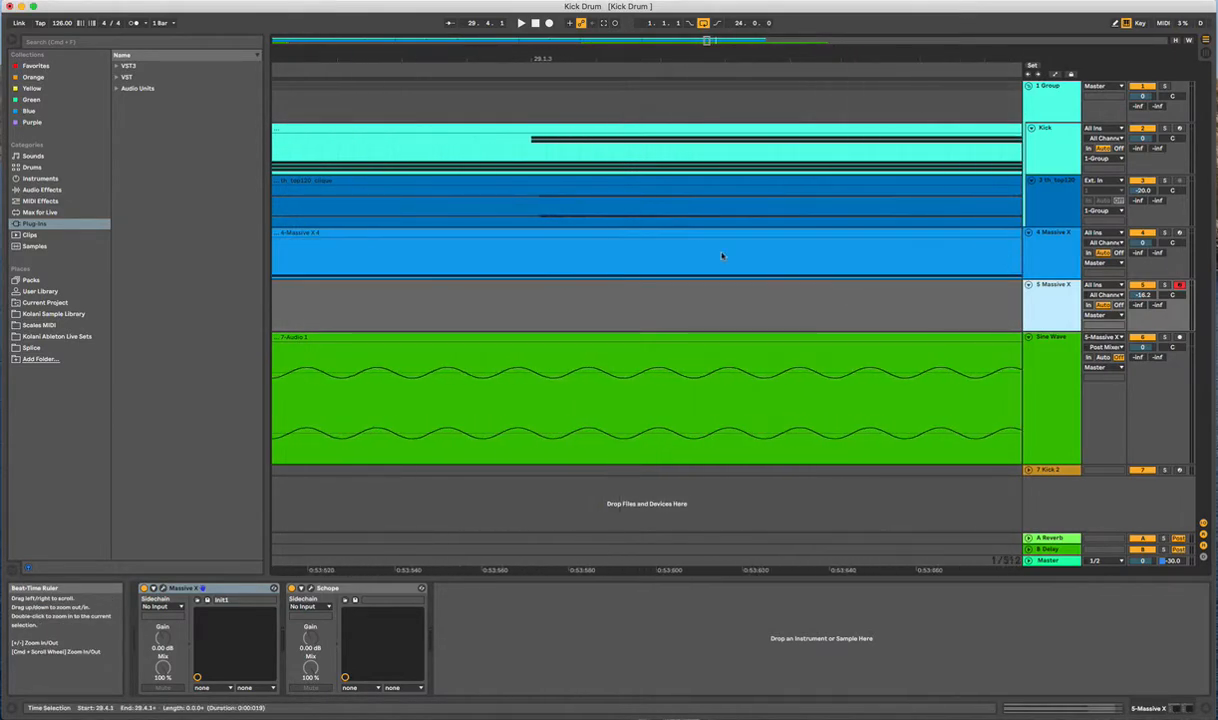
pyautogui.moveTo(580, 391)
pyautogui.mouseDown()
pyautogui.moveTo(631, 380)
pyautogui.moveTo(593, 389)
pyautogui.mouseUp()
pyautogui.click(565, 388)
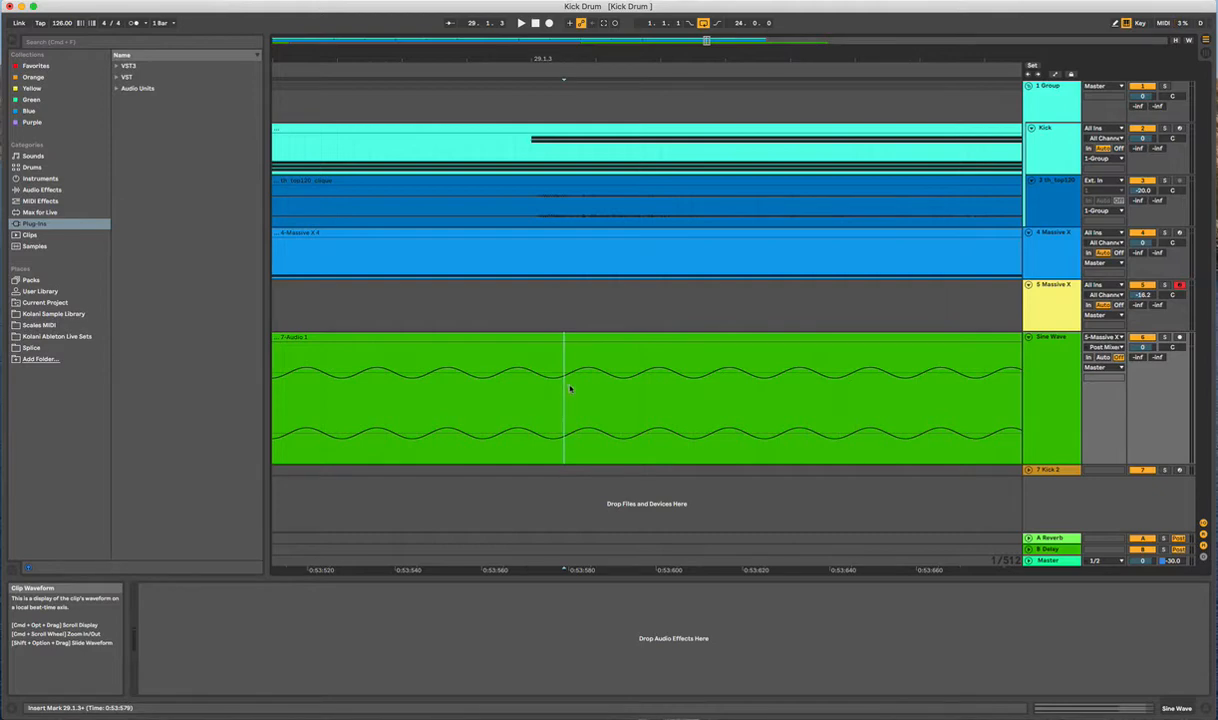
pyautogui.moveTo(570, 389); pyautogui.dragTo(641, 397)
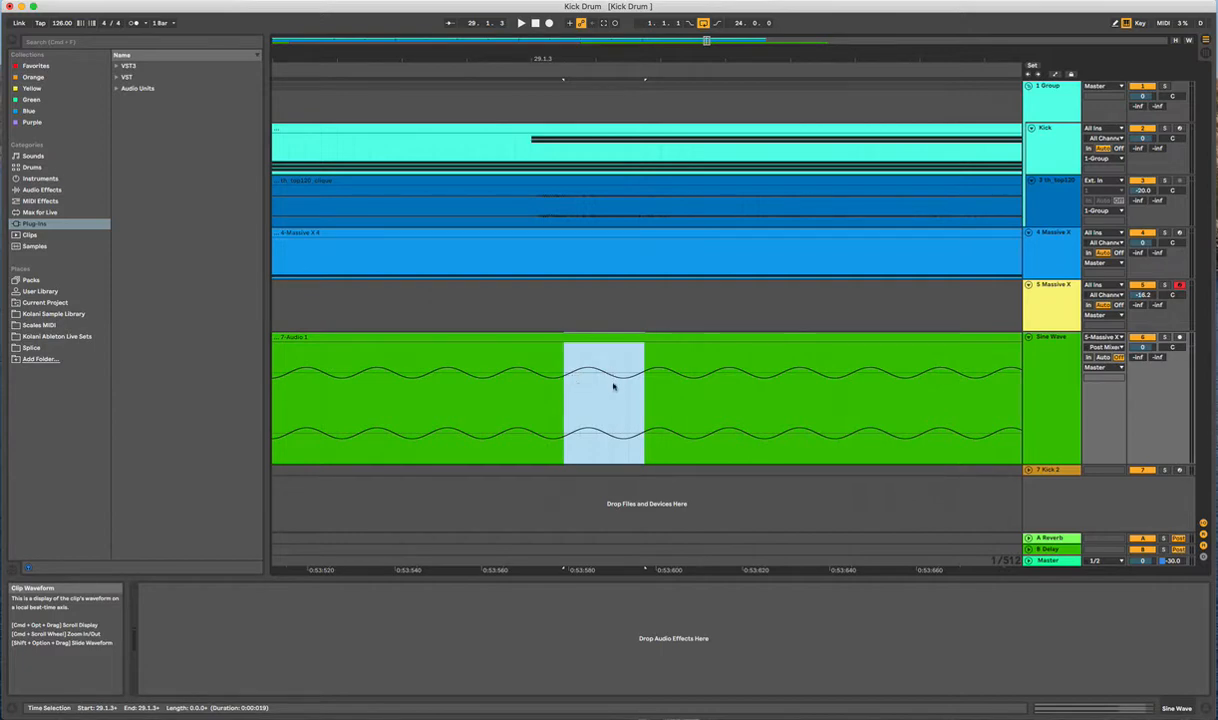
# Split the Sine Wave clip mid-cycle just after 29.1.3 and shift the second part slightly earlier to break the waveform
pyautogui.click(612, 388)
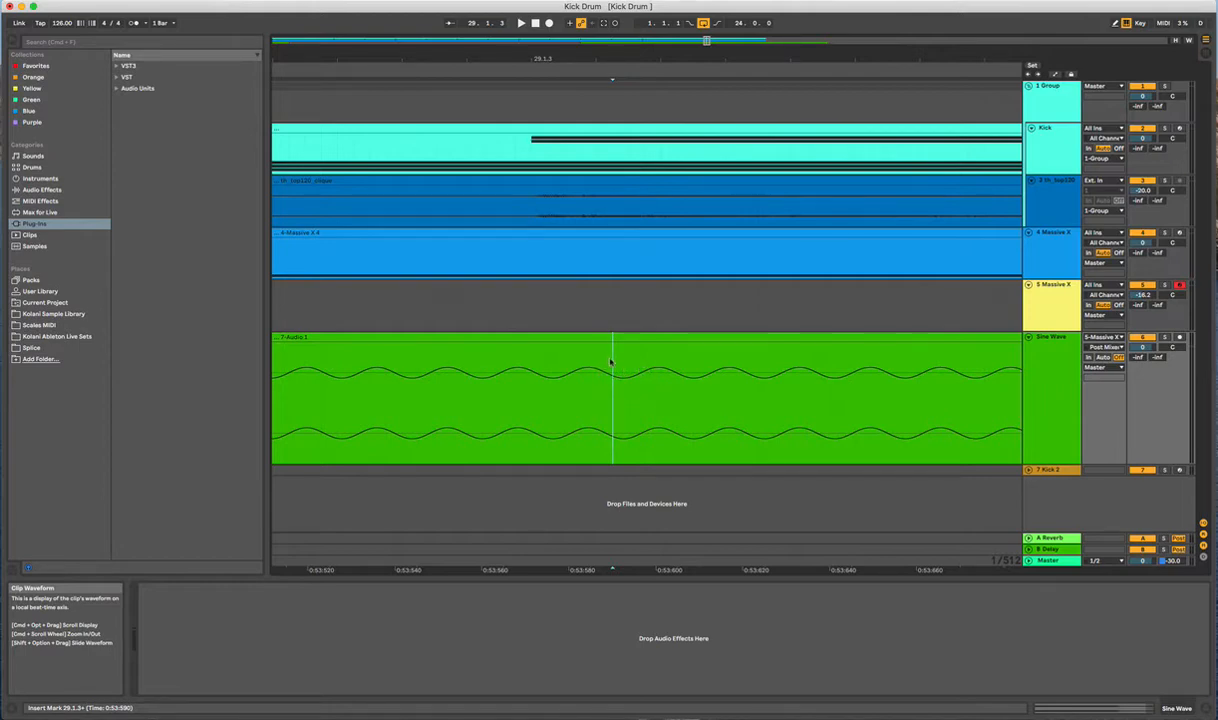
pyautogui.press('super+e')
pyautogui.click(619, 348)
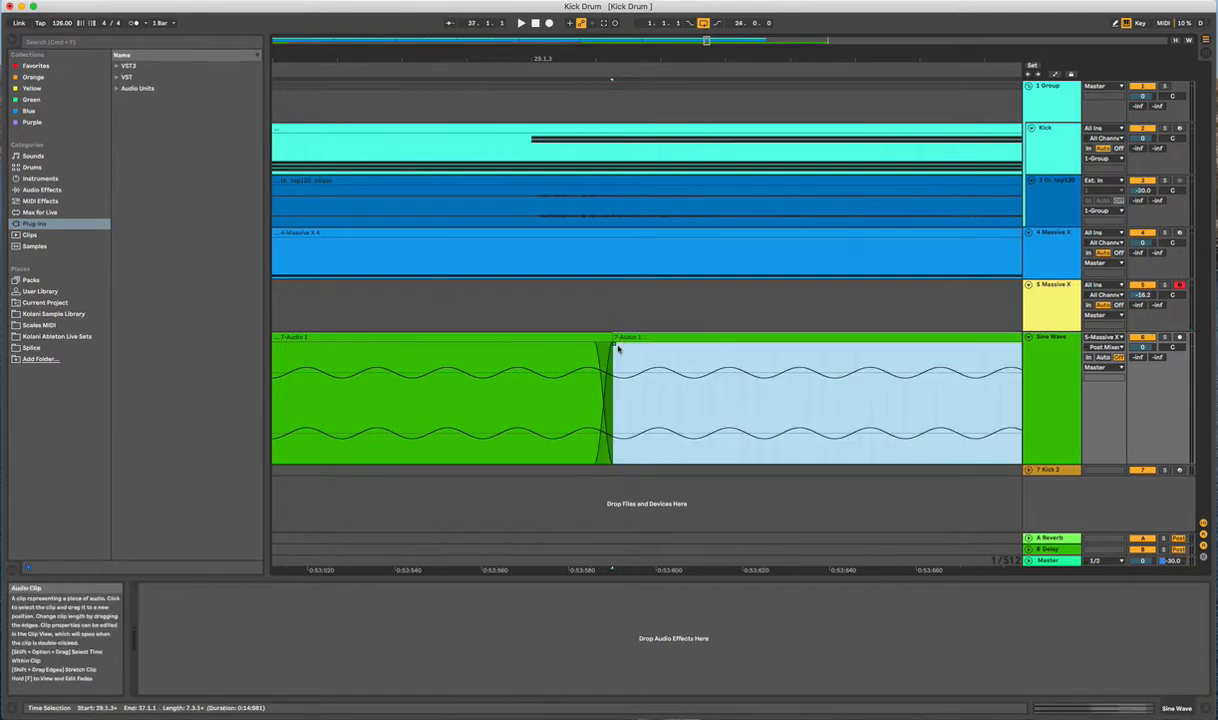
pyautogui.moveTo(619, 348); pyautogui.dragTo(631, 347)
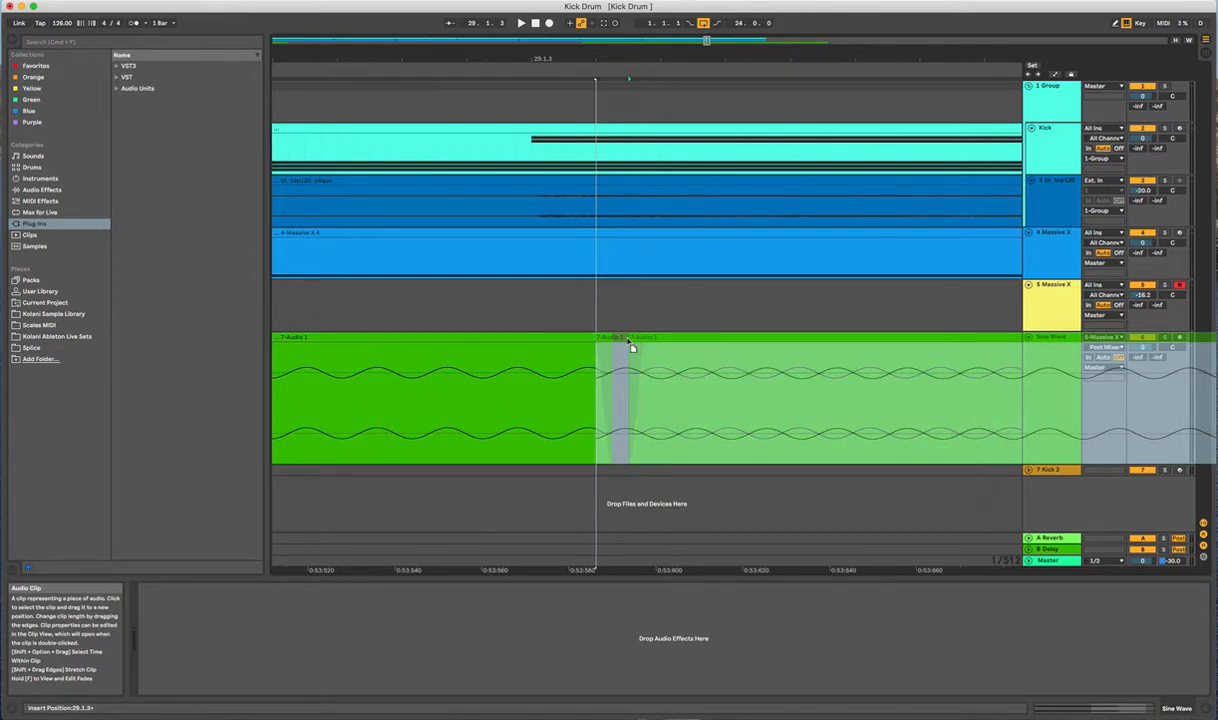
pyautogui.moveTo(631, 347); pyautogui.dragTo(617, 349)
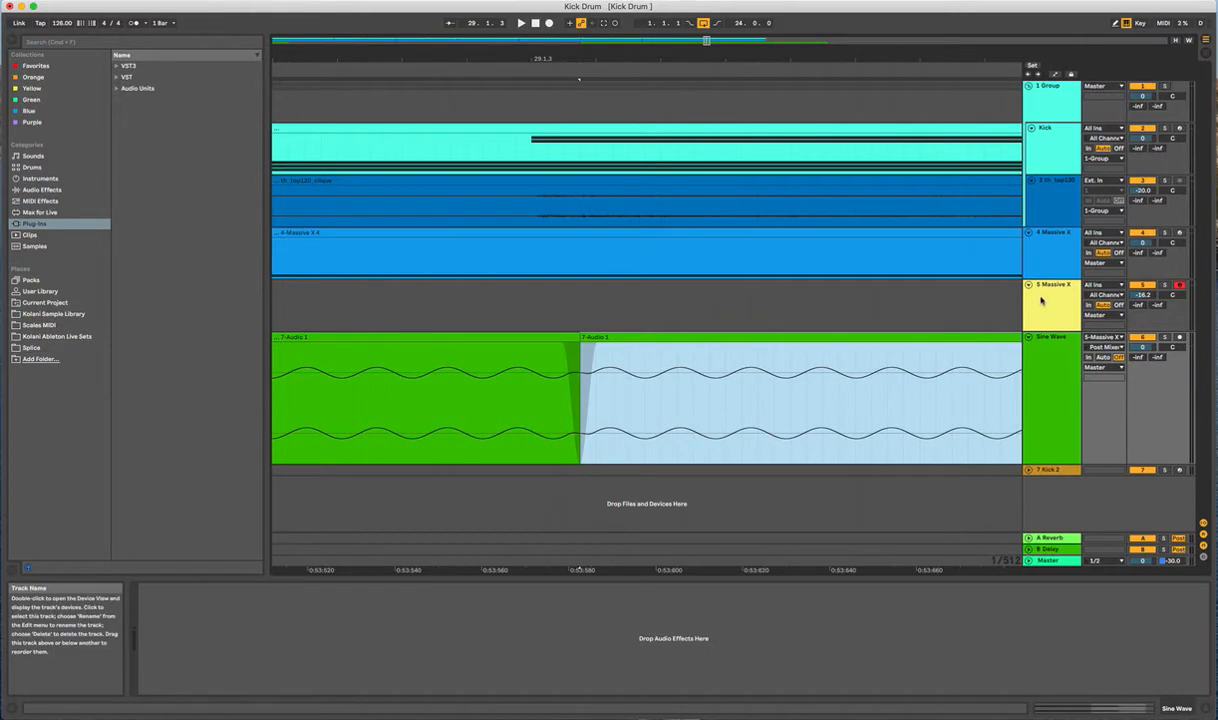
# Open Massive X on track 5 and switch oscillator 1's Hardsync option to Soft and finally to Grain
pyautogui.click(1040, 300)
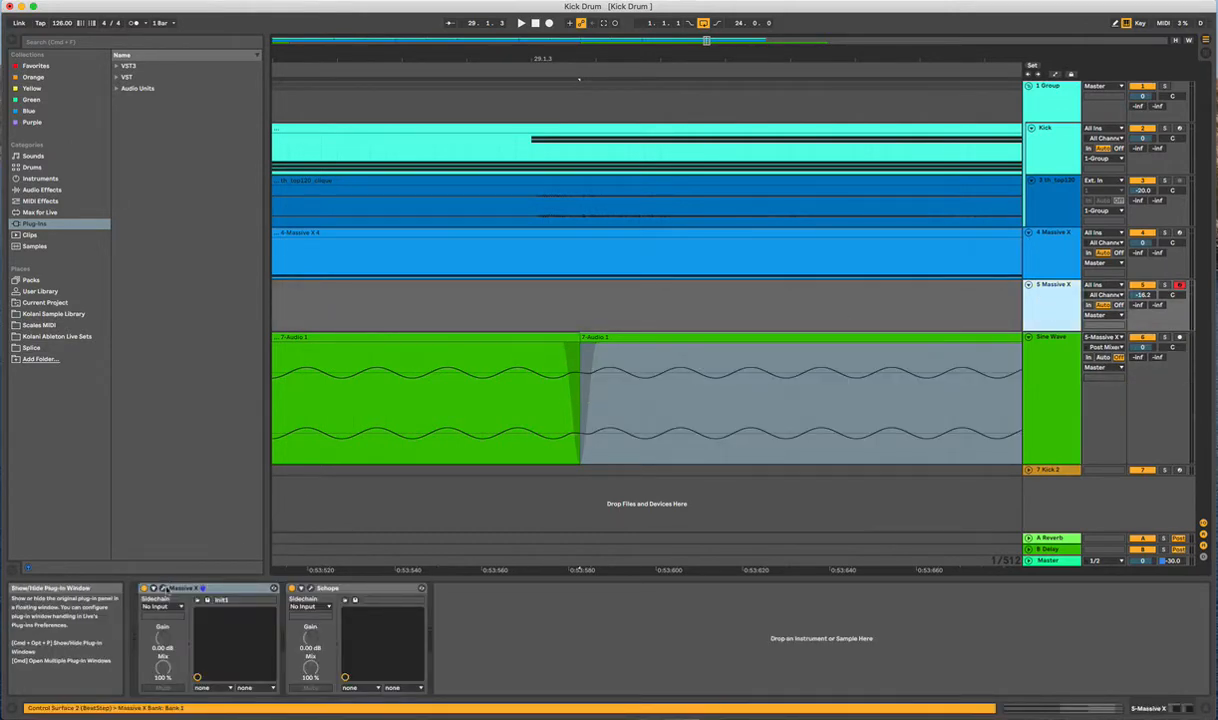
pyautogui.click(163, 588)
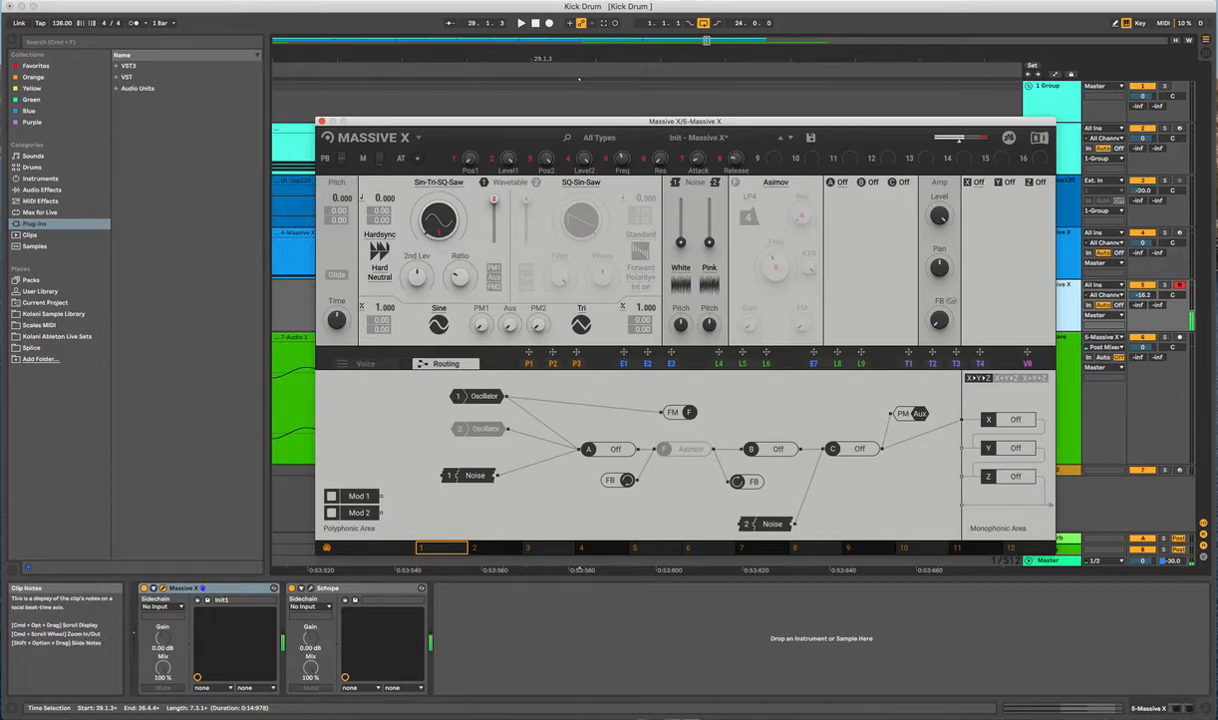
pyautogui.click(380, 269)
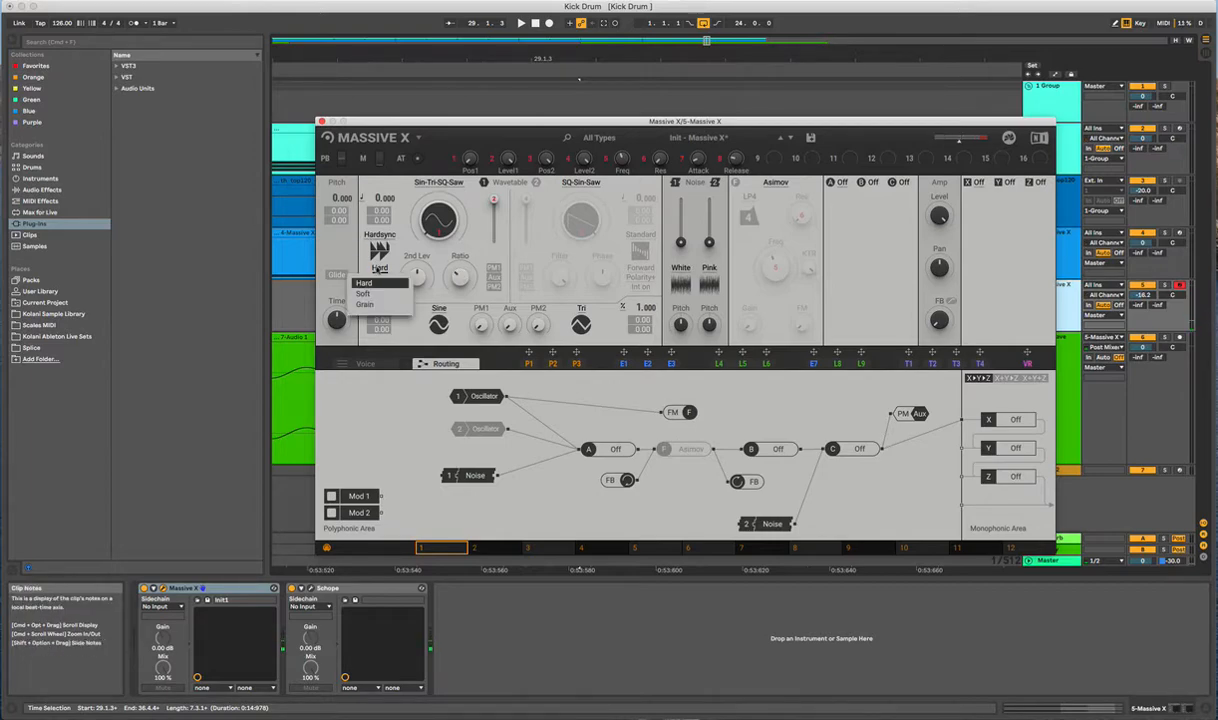
pyautogui.click(363, 294)
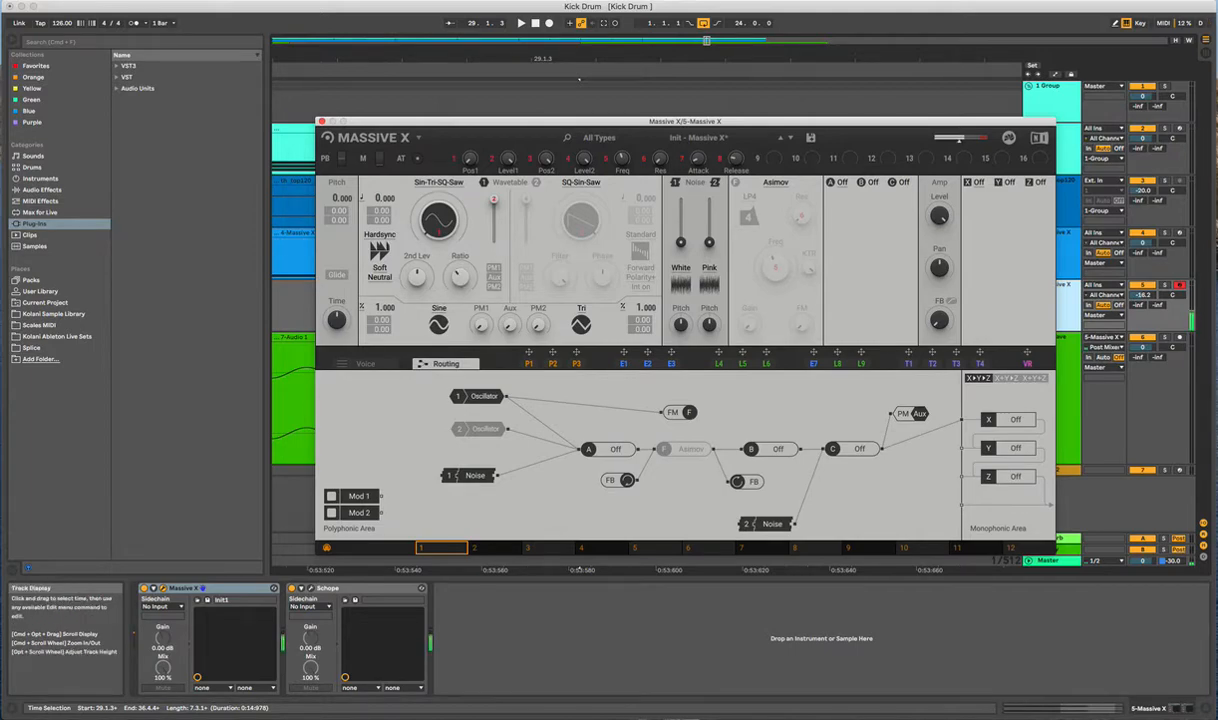
pyautogui.click(380, 268)
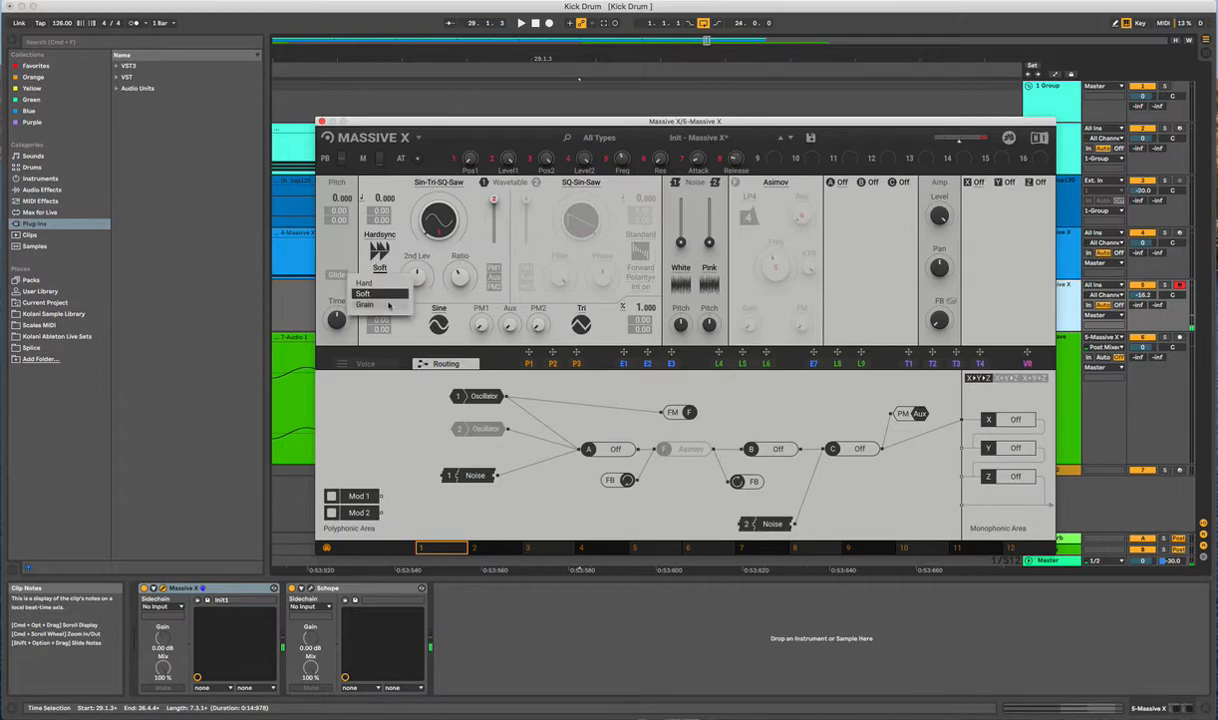
pyautogui.click(380, 290)
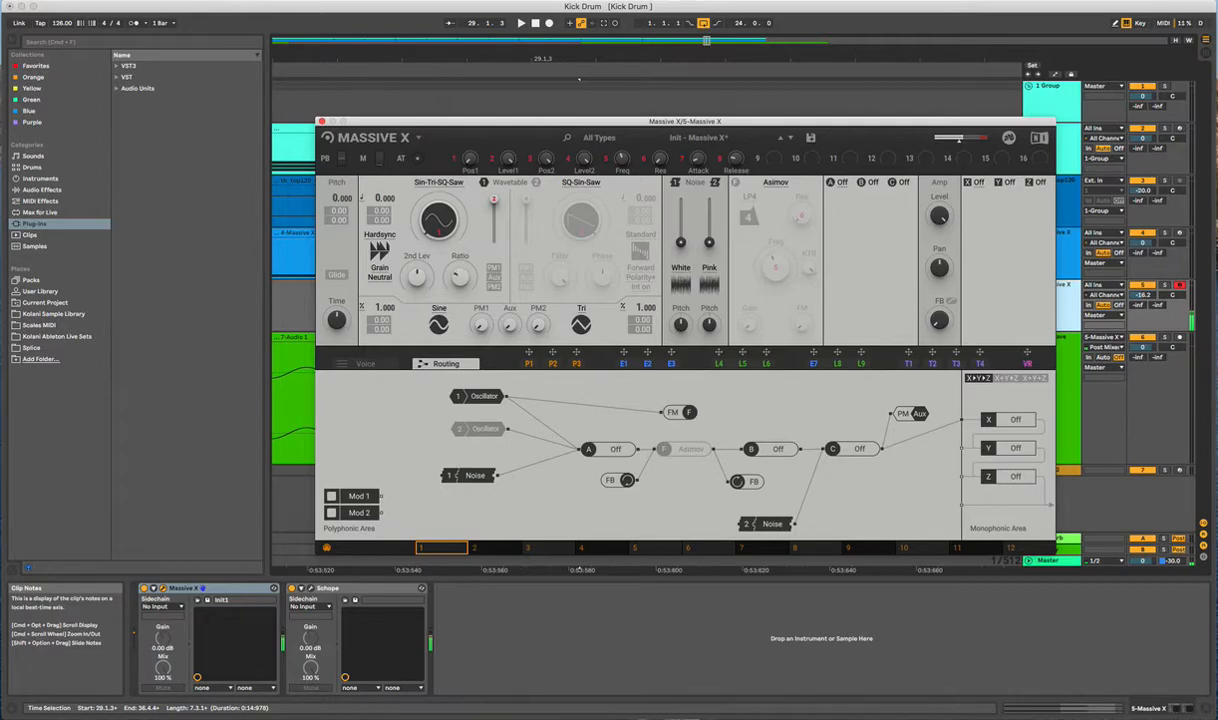
# Reposition the Massive X window and try the Up-Down and For-Back directions for oscillator 1's Hardsync mode
pyautogui.click(370, 279)
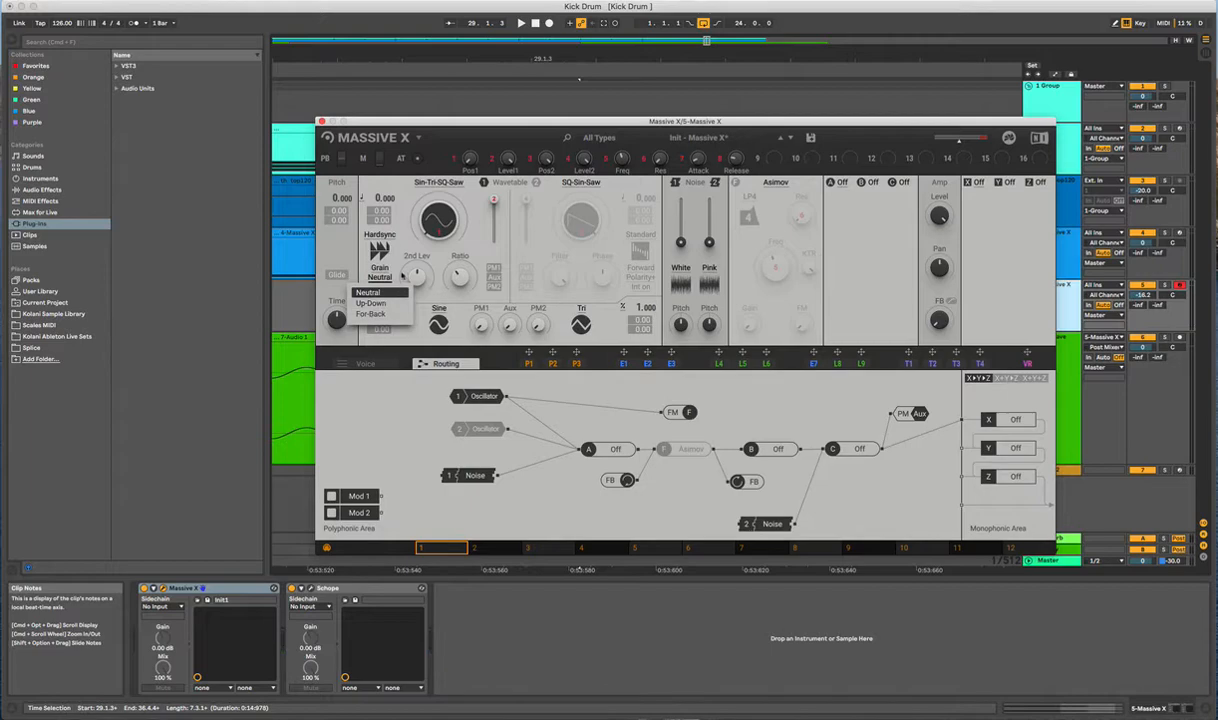
pyautogui.click(384, 263)
pyautogui.moveTo(398, 122); pyautogui.dragTo(816, 167)
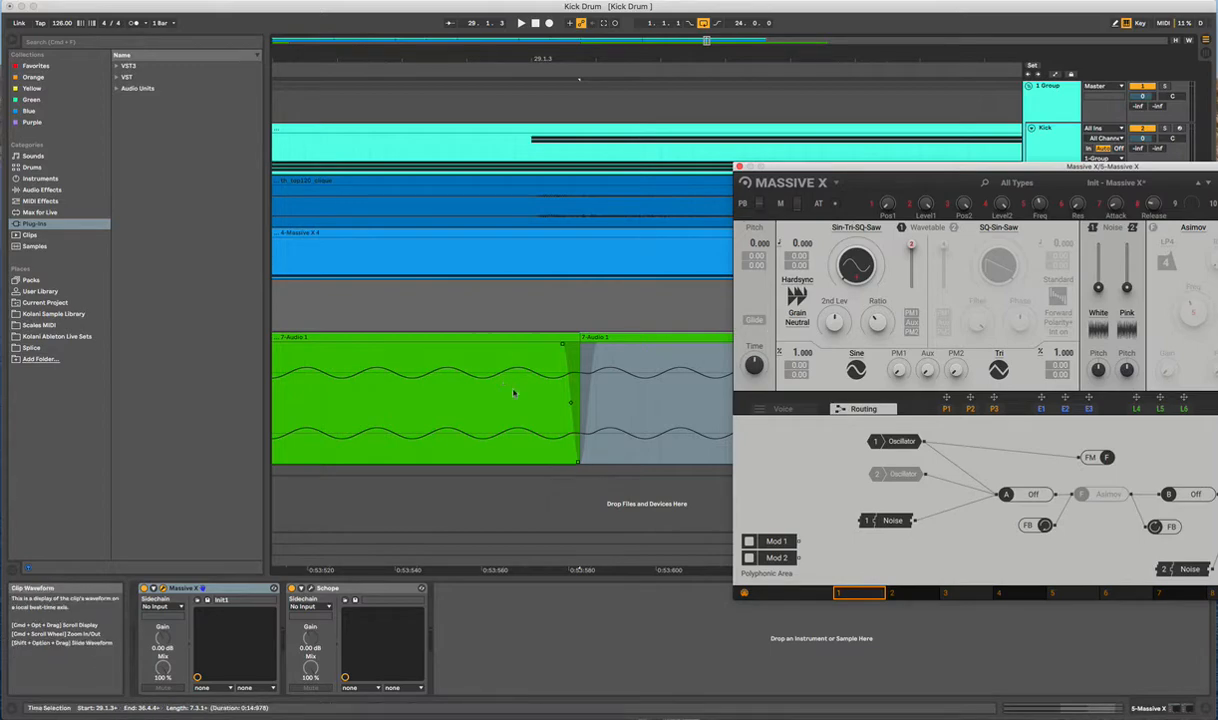
pyautogui.moveTo(820, 170); pyautogui.dragTo(480, 182)
pyautogui.click(455, 337)
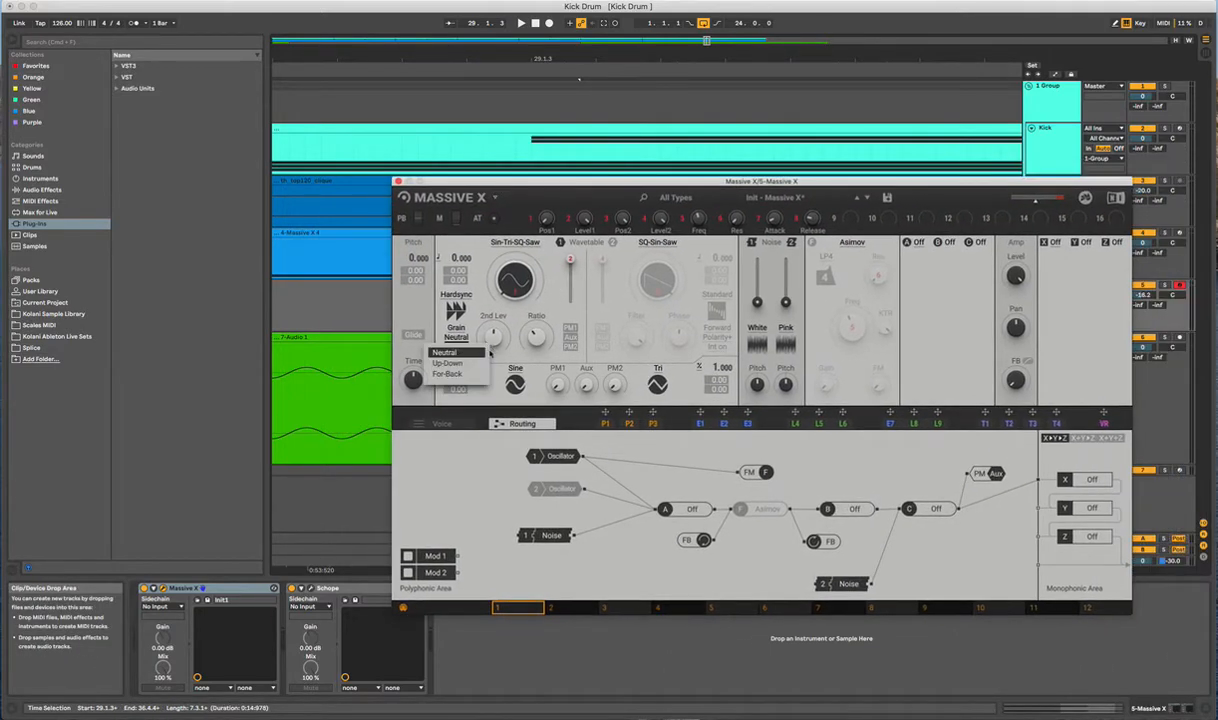
pyautogui.click(438, 350)
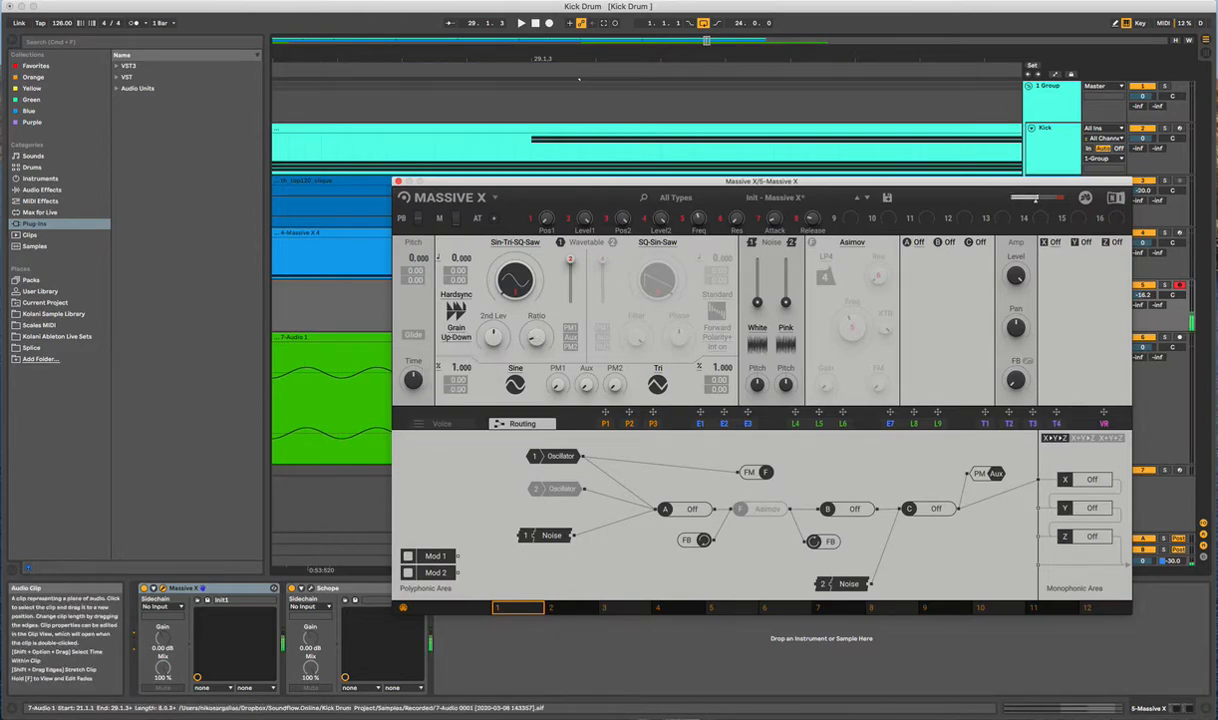
pyautogui.click(445, 336)
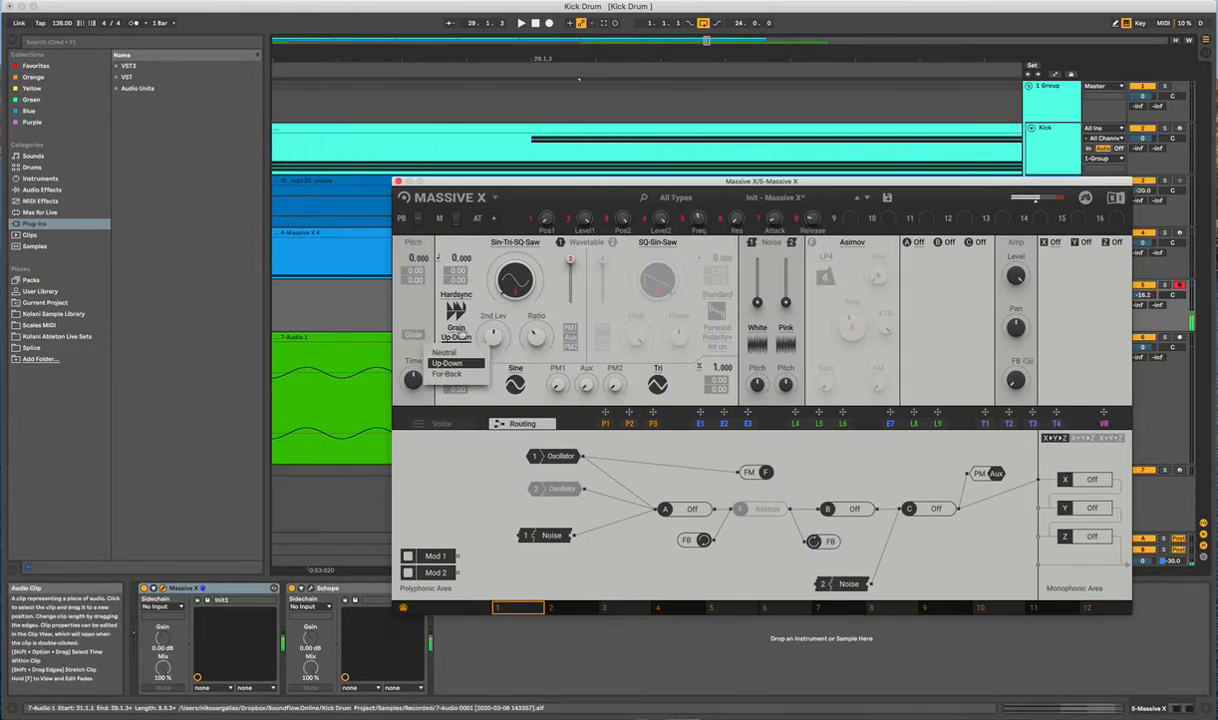
pyautogui.click(461, 375)
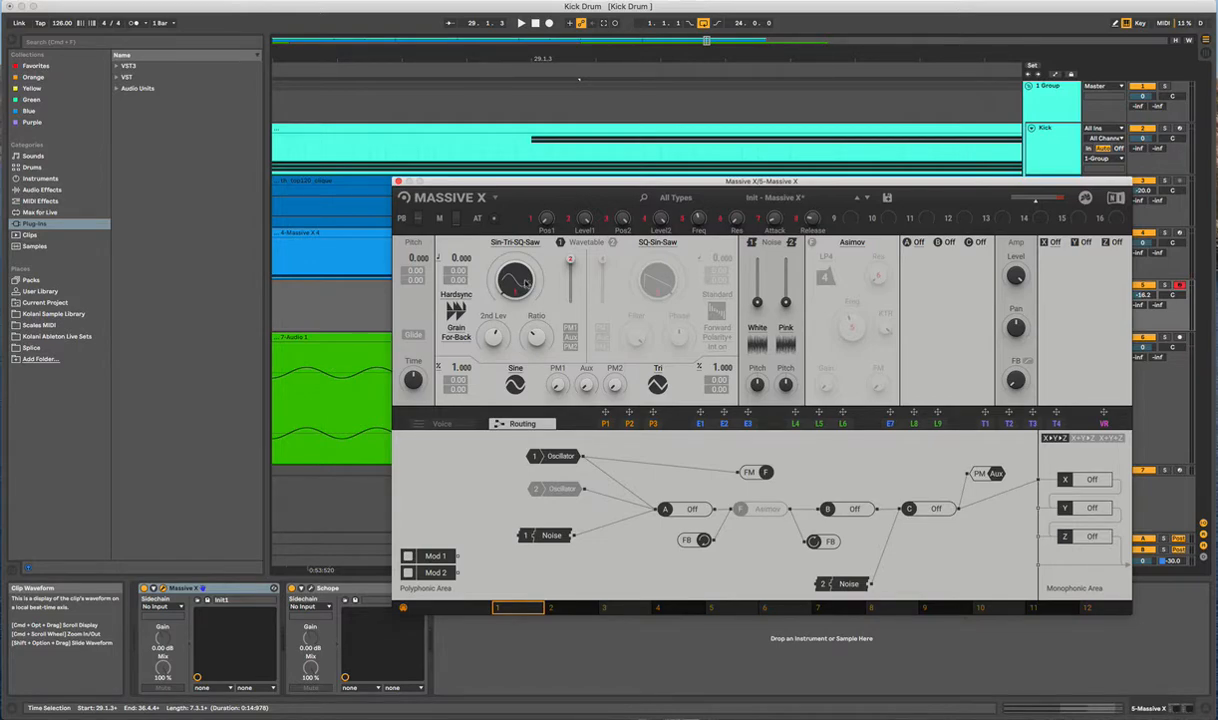
# Move oscillator 1's wavetable position to the square wave and set its Hardsync options to Hard and Neutral
pyautogui.moveTo(517, 279); pyautogui.dragTo(517, 255)
pyautogui.click(456, 332)
pyautogui.click(456, 332)
pyautogui.click(456, 332)
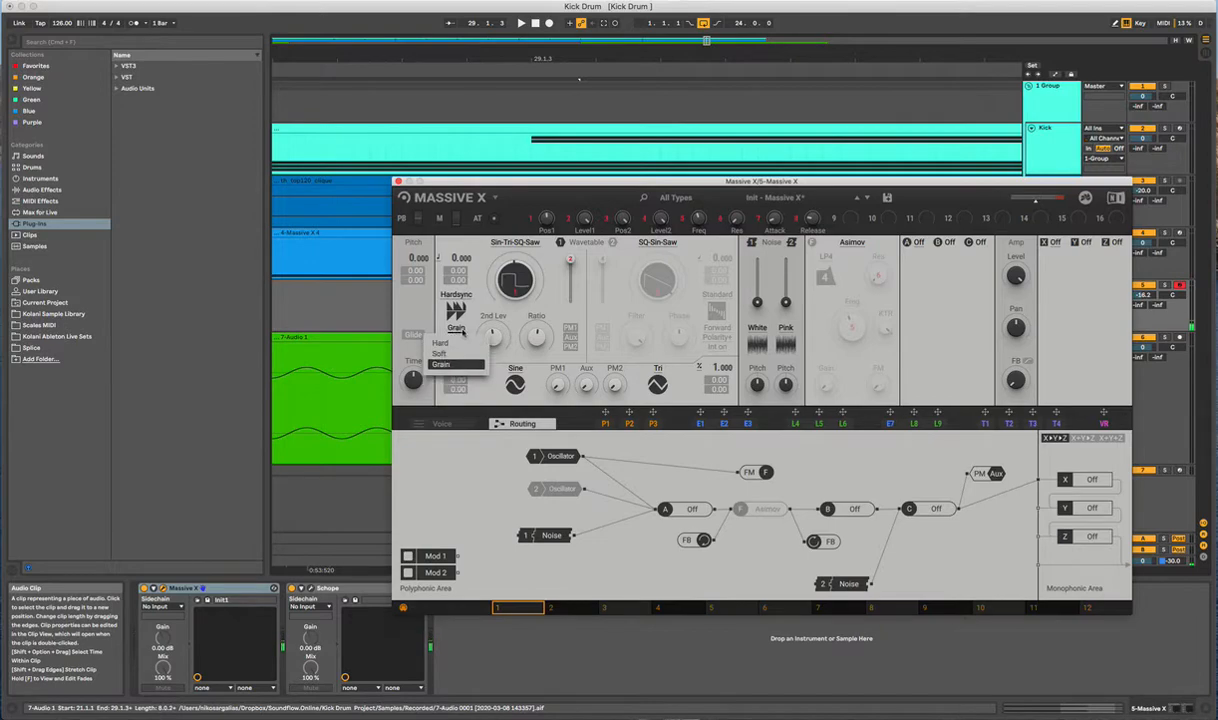
pyautogui.click(456, 334)
pyautogui.click(456, 333)
pyautogui.click(456, 333)
pyautogui.click(456, 333)
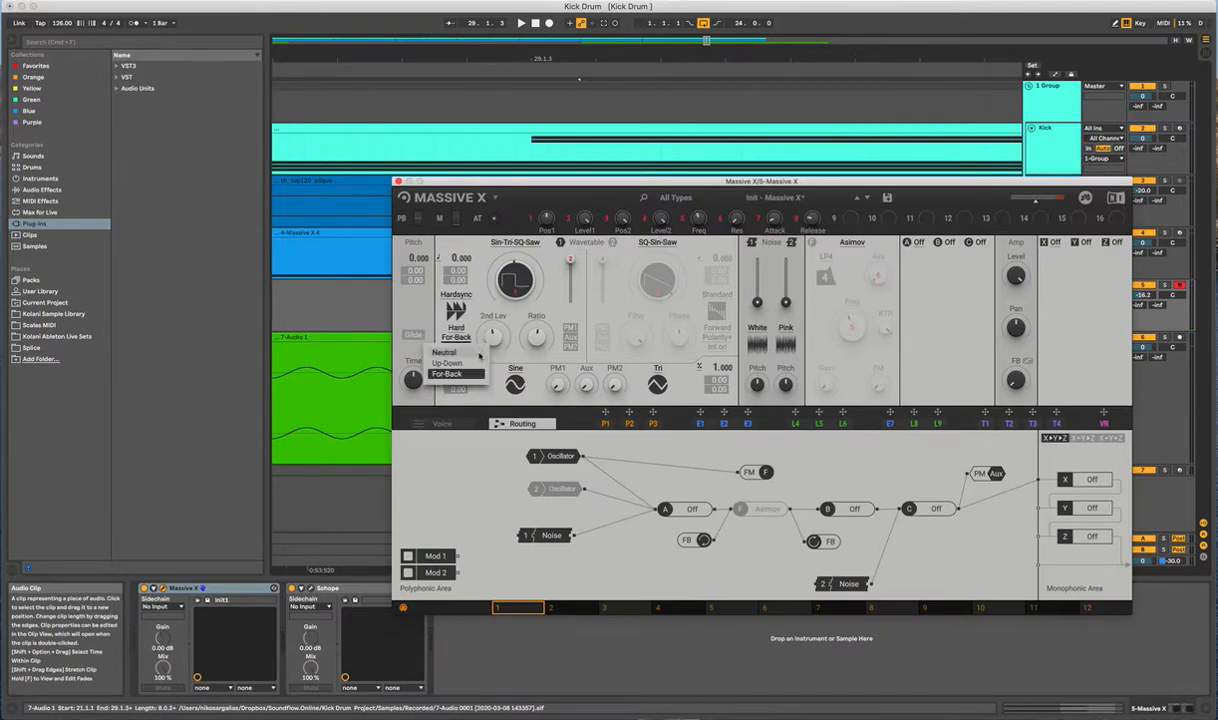
pyautogui.click(450, 352)
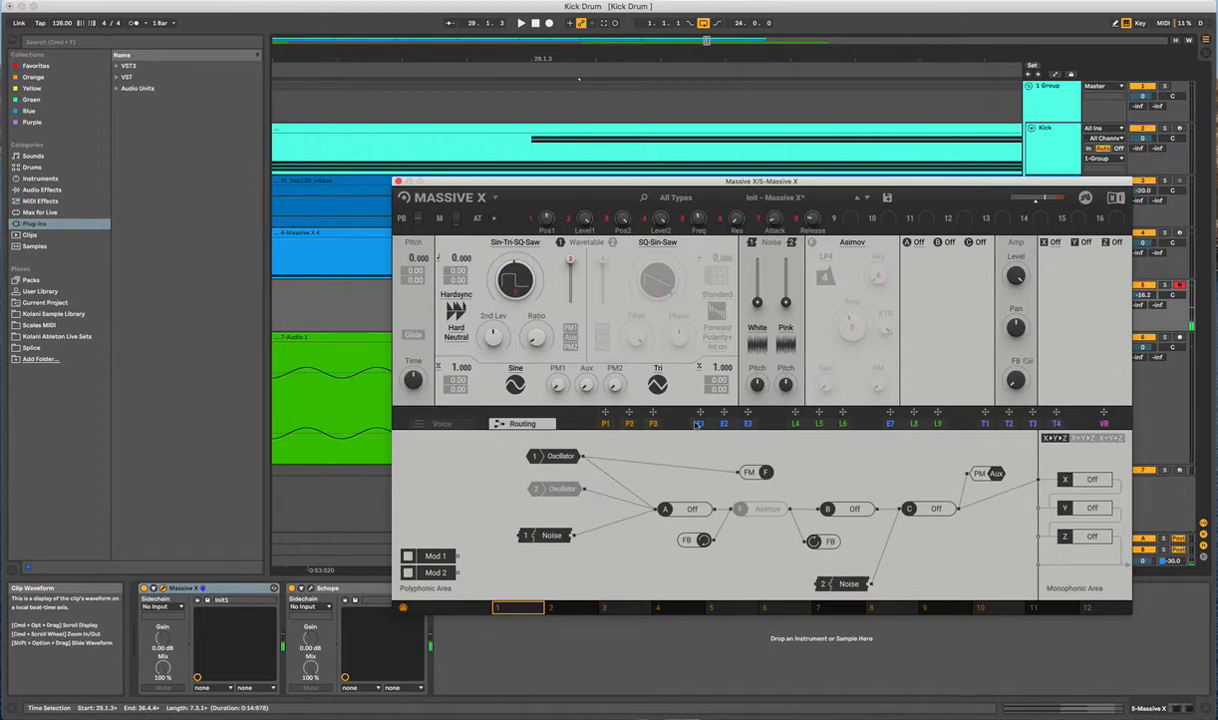
# Assign LFO L4 to oscillator 1's Ratio and set Modulator 5's rate to Sync
pyautogui.click(796, 424)
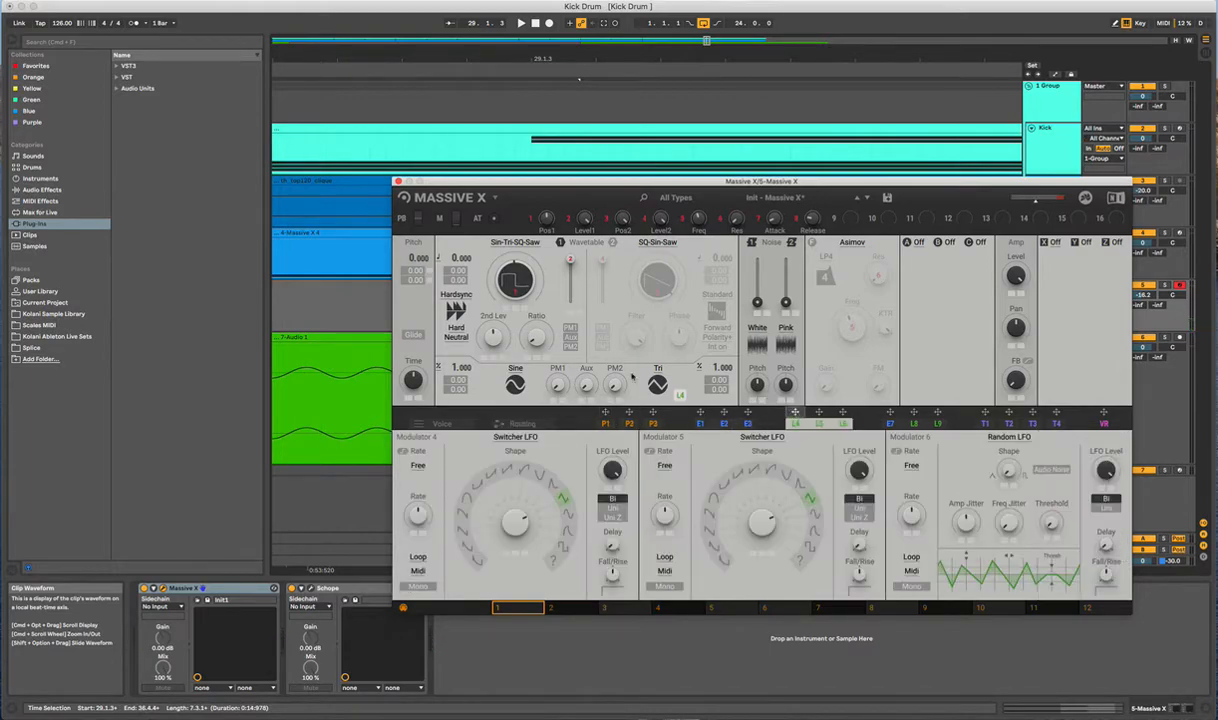
pyautogui.moveTo(529, 362); pyautogui.dragTo(535, 338)
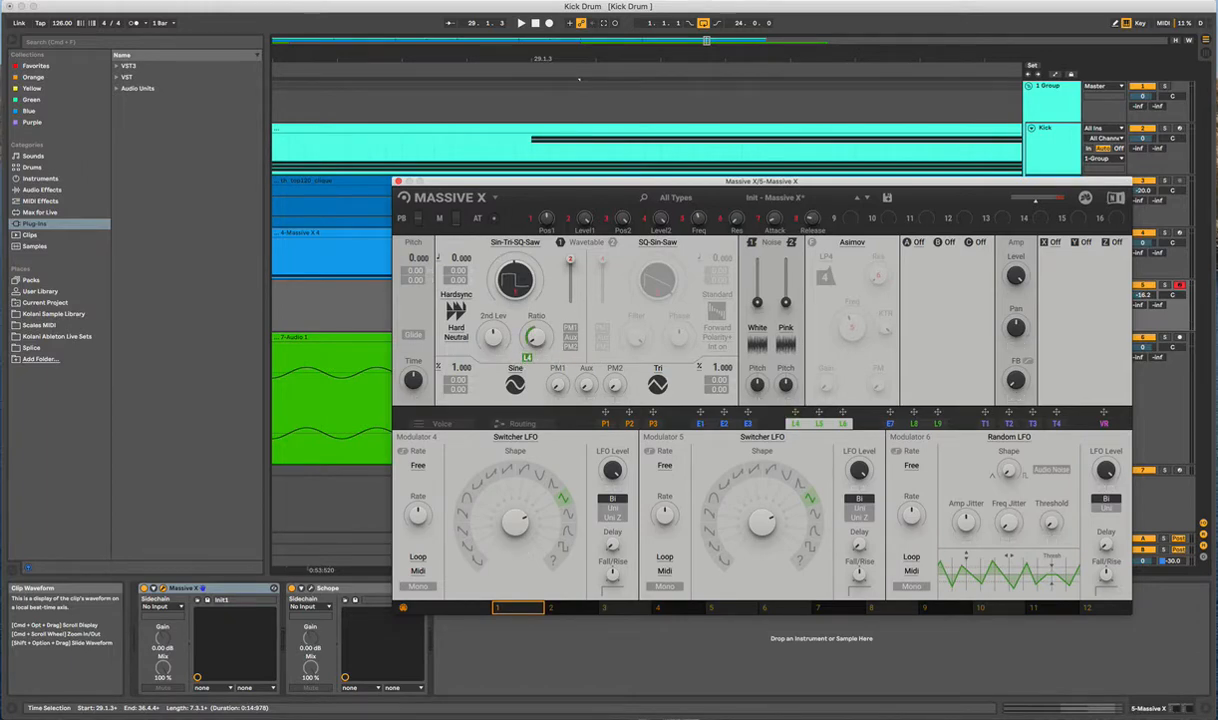
pyautogui.click(664, 465)
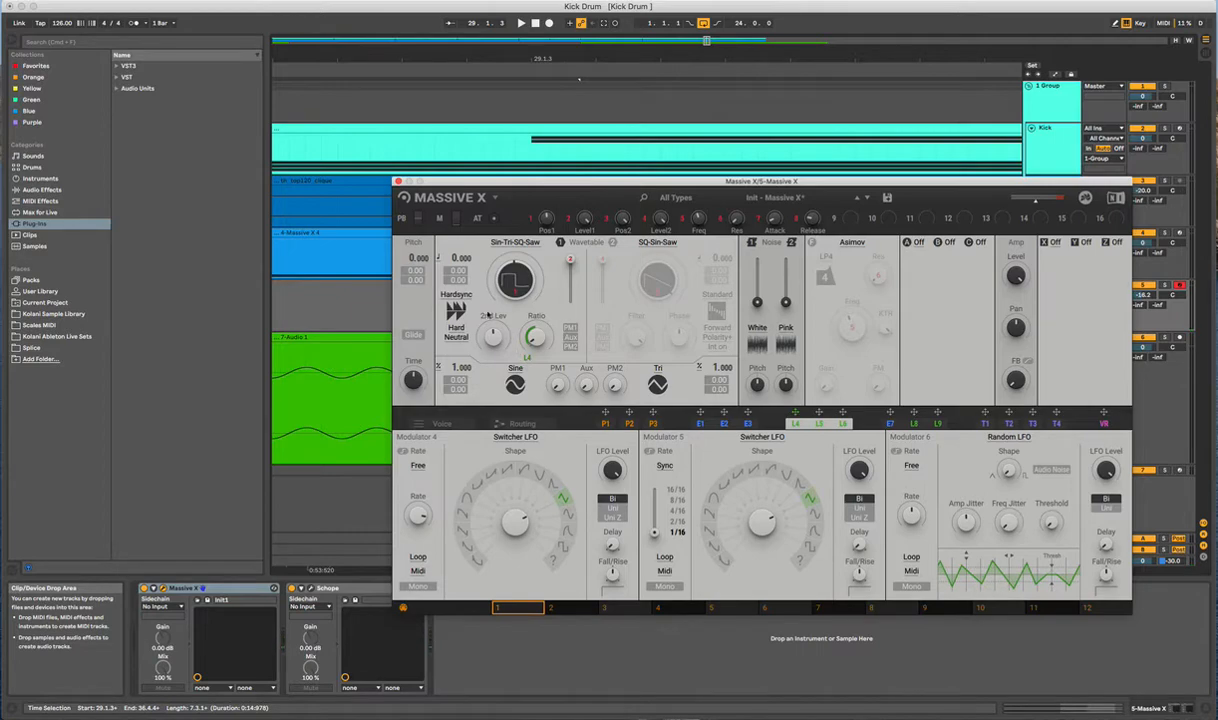
# Switch oscillator 1 to Wrap mode with the Soft option and reduce the L4 modulation on its Ratio
pyautogui.click(456, 295)
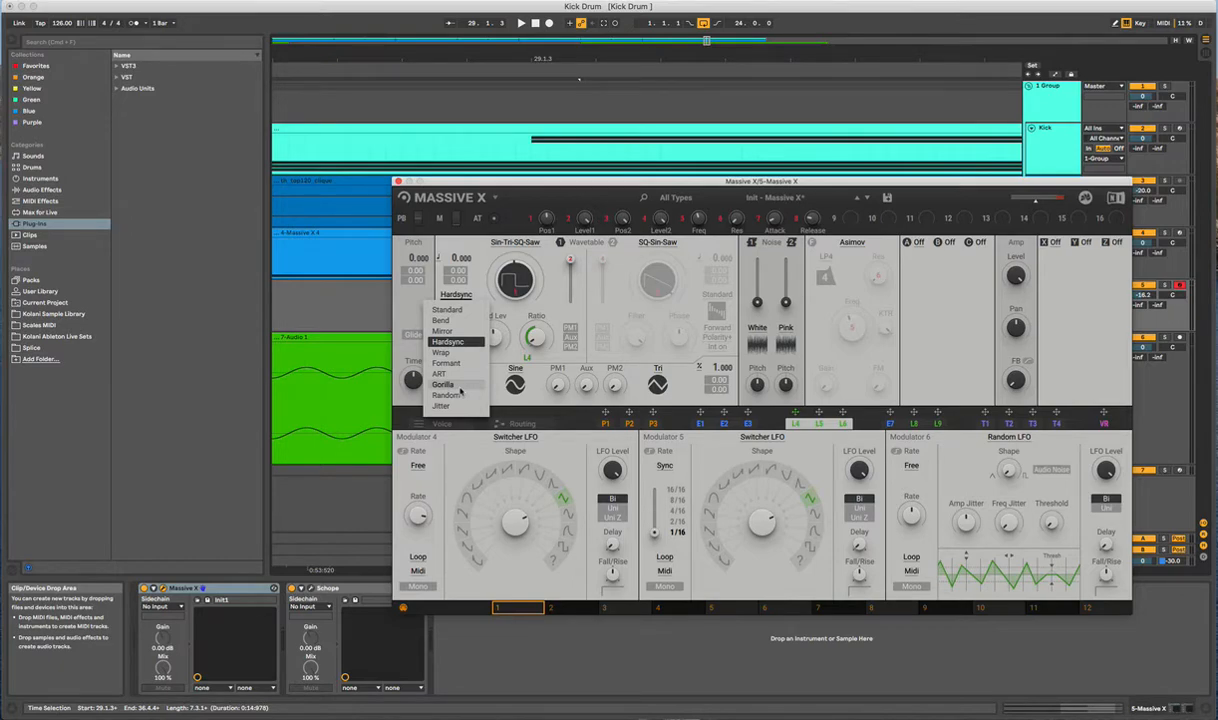
pyautogui.click(465, 353)
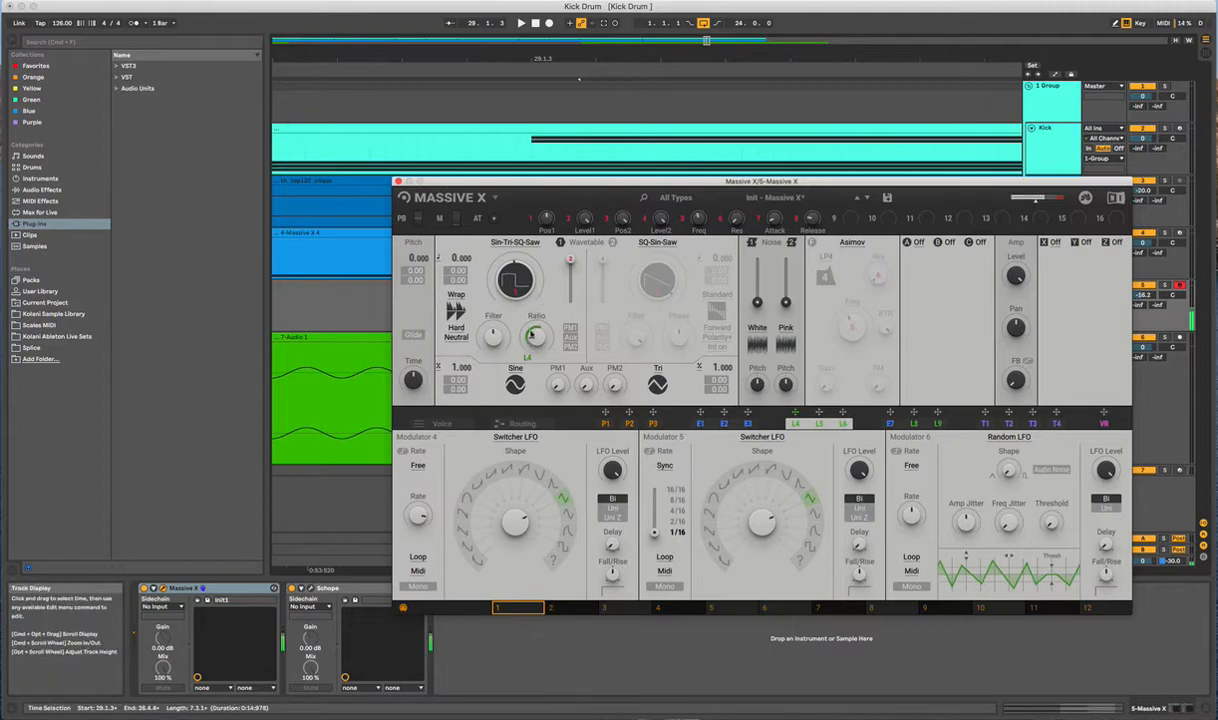
pyautogui.moveTo(528, 358); pyautogui.dragTo(531, 354)
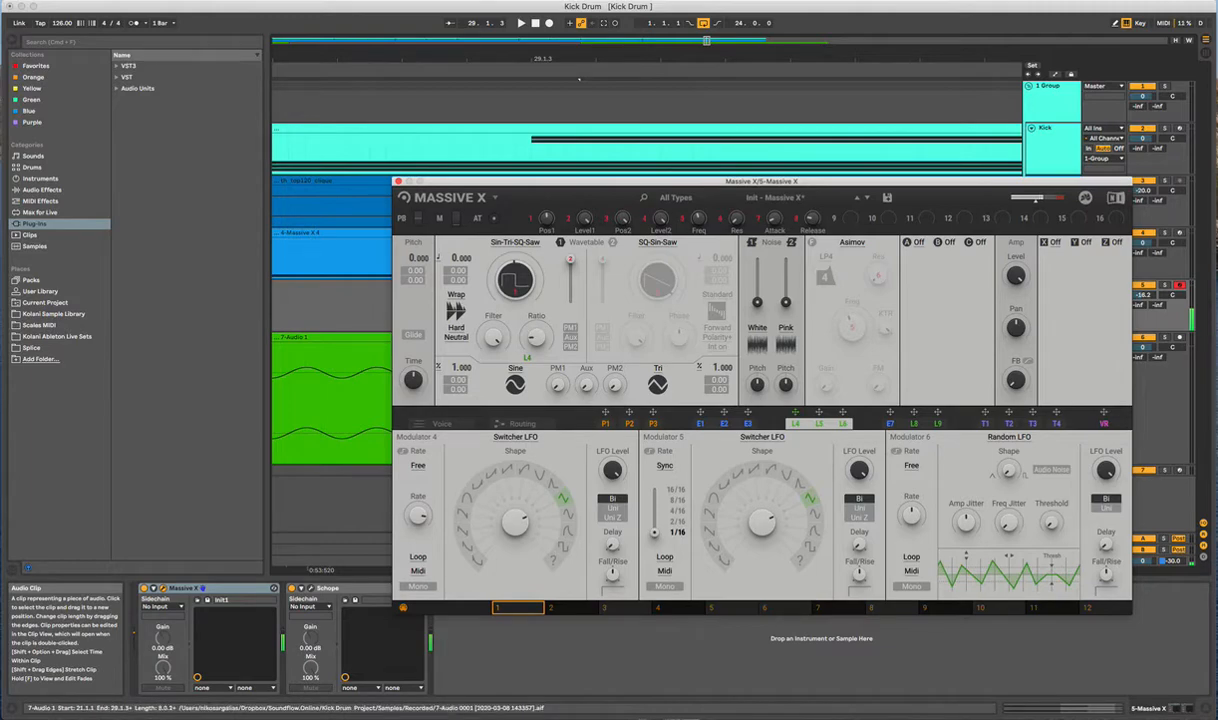
pyautogui.click(456, 328)
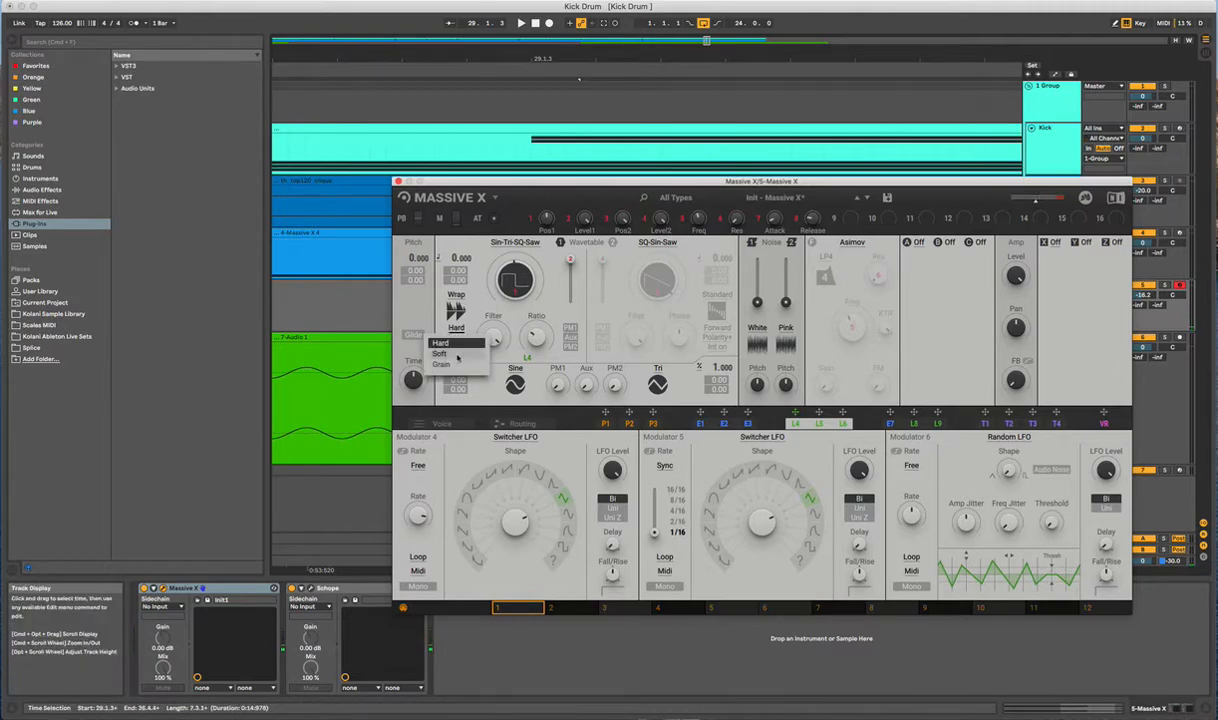
pyautogui.click(457, 356)
# Try oscillator 1's Mirror mode and change it to Bend
pyautogui.click(452, 296)
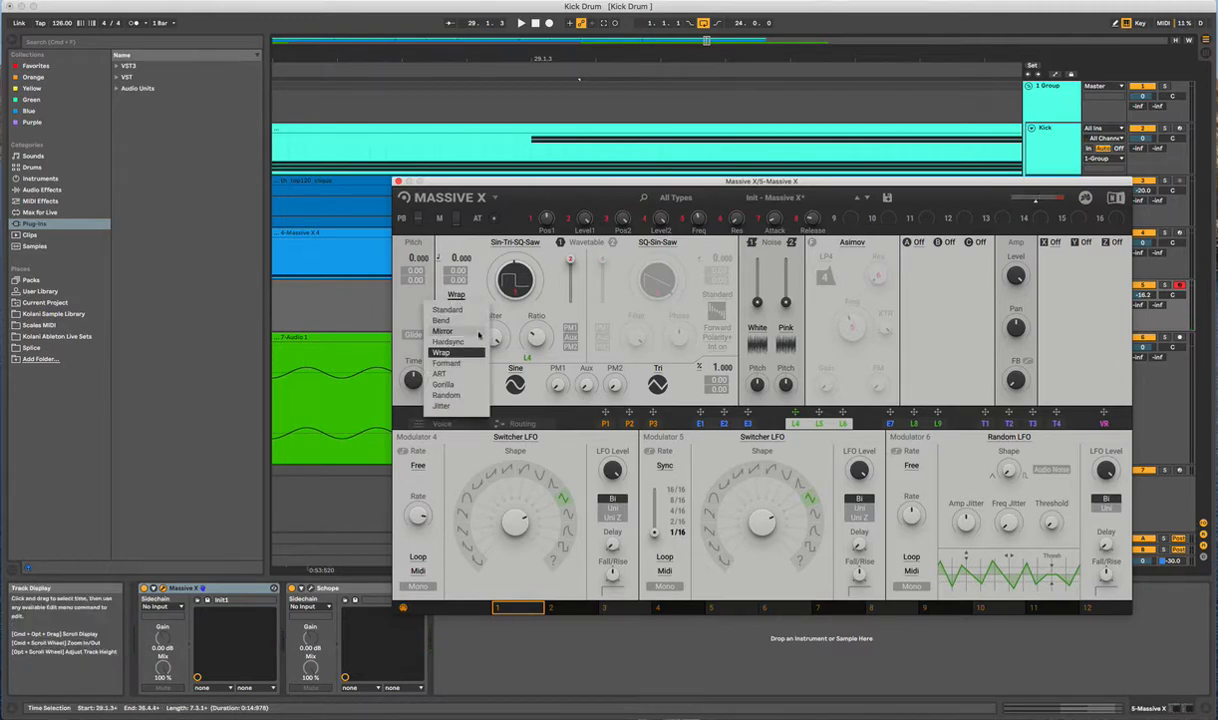
pyautogui.click(443, 330)
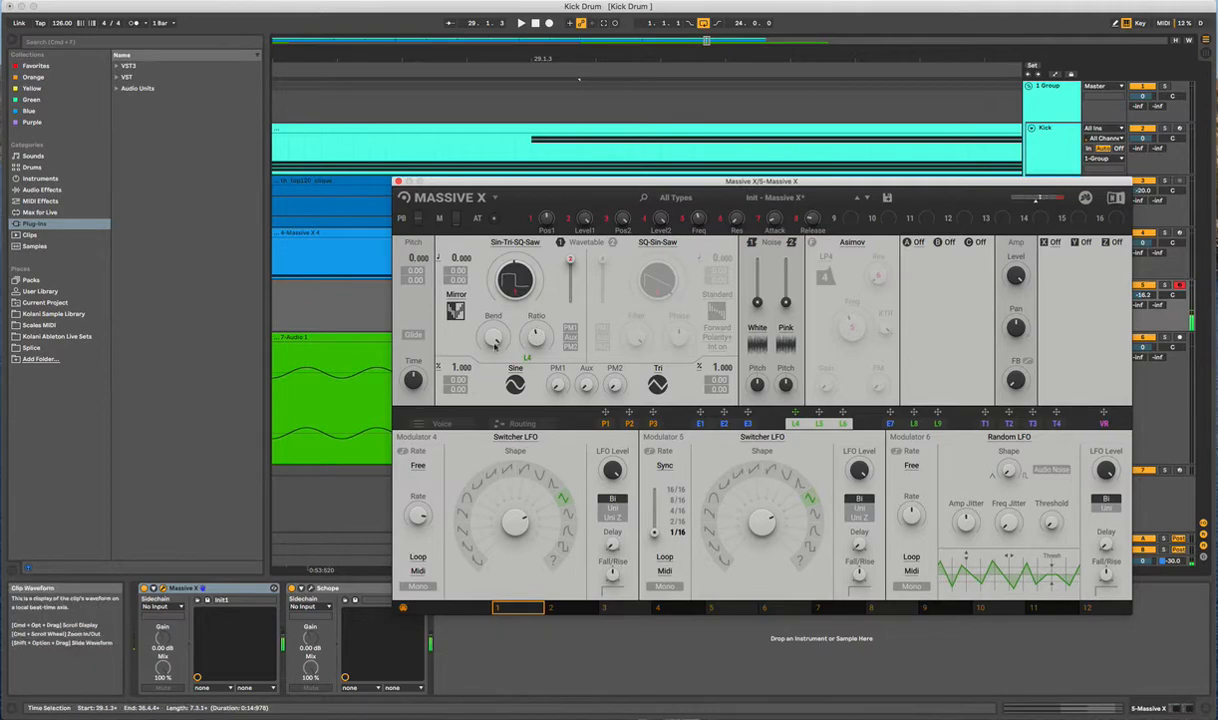
pyautogui.click(456, 298)
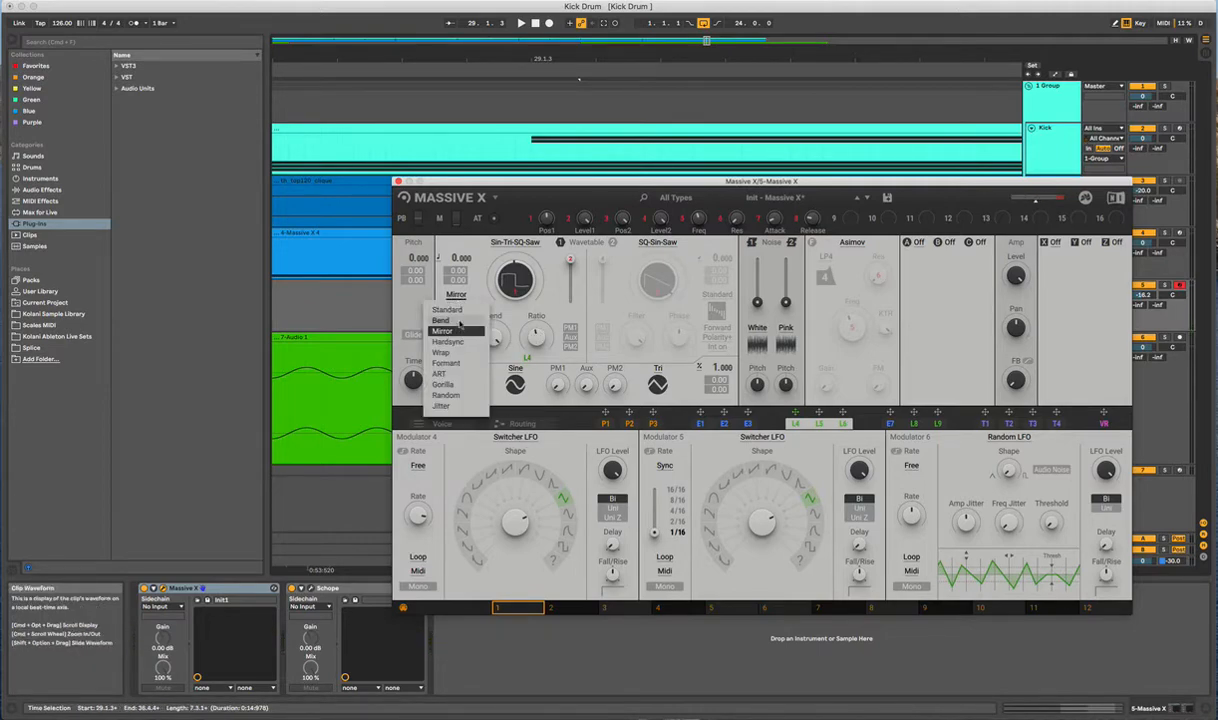
pyautogui.click(459, 321)
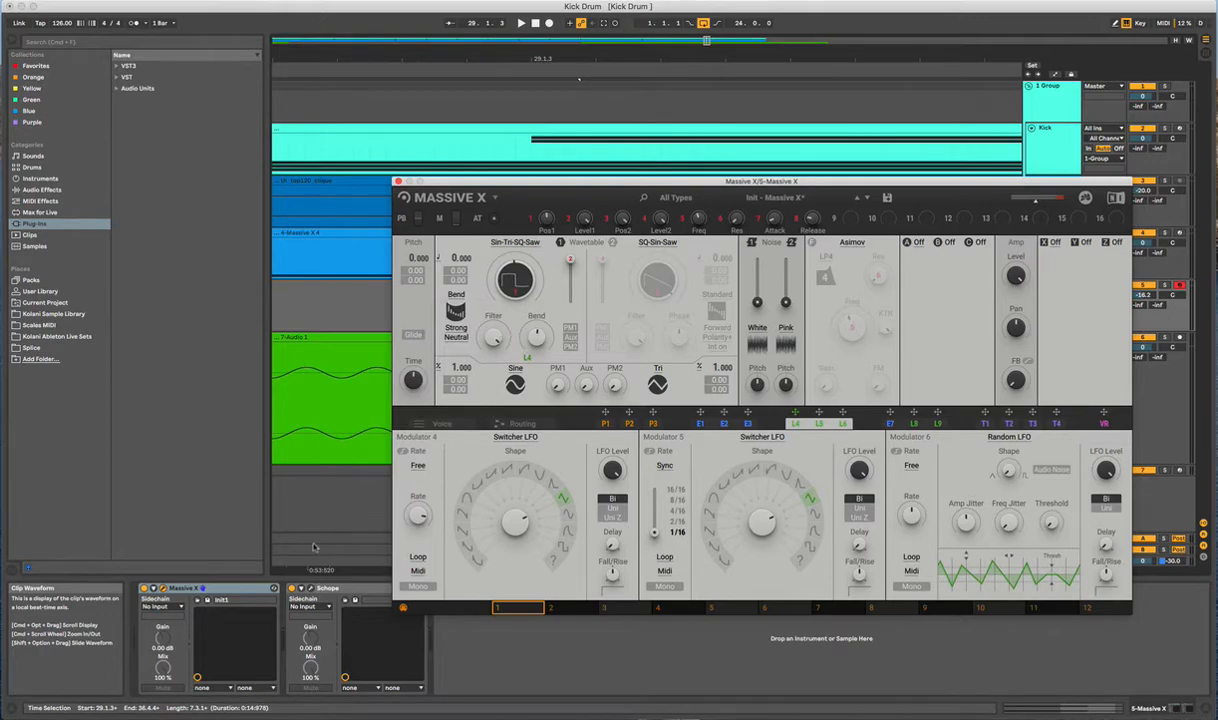
# Open the Schope analyzer, move it clear of the oscillator view, and set its display to time mode
pyautogui.click(305, 588)
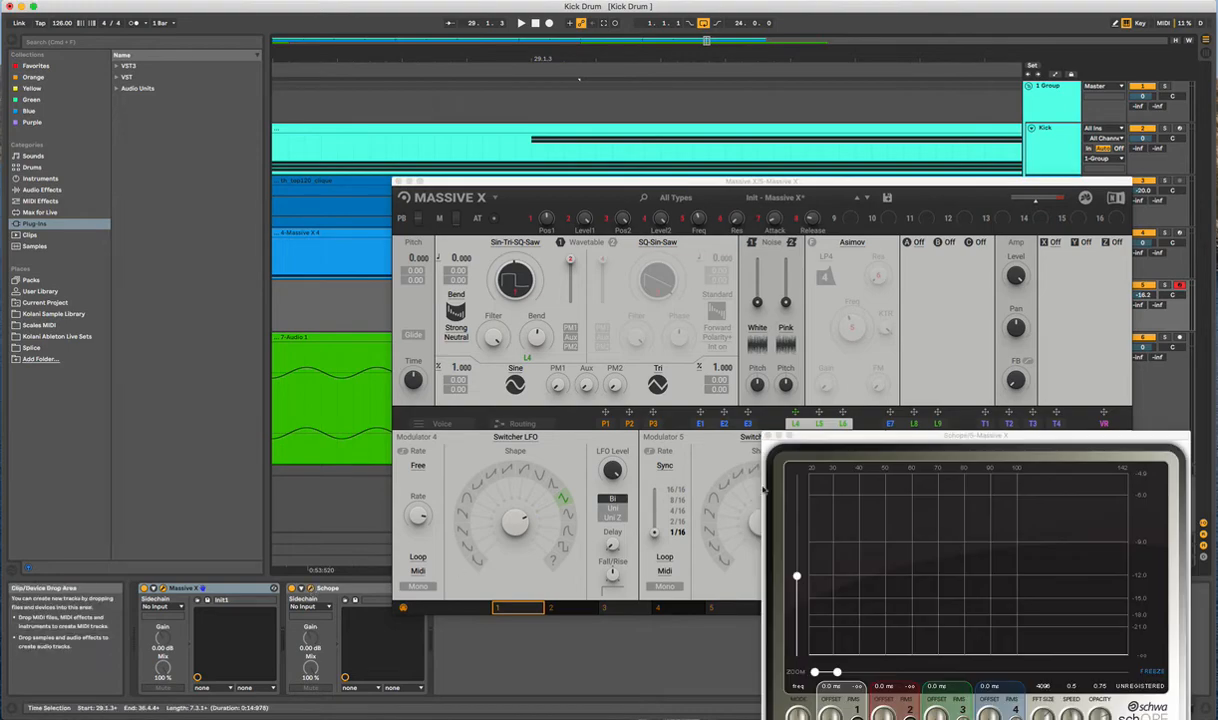
pyautogui.moveTo(870, 447); pyautogui.dragTo(322, 261)
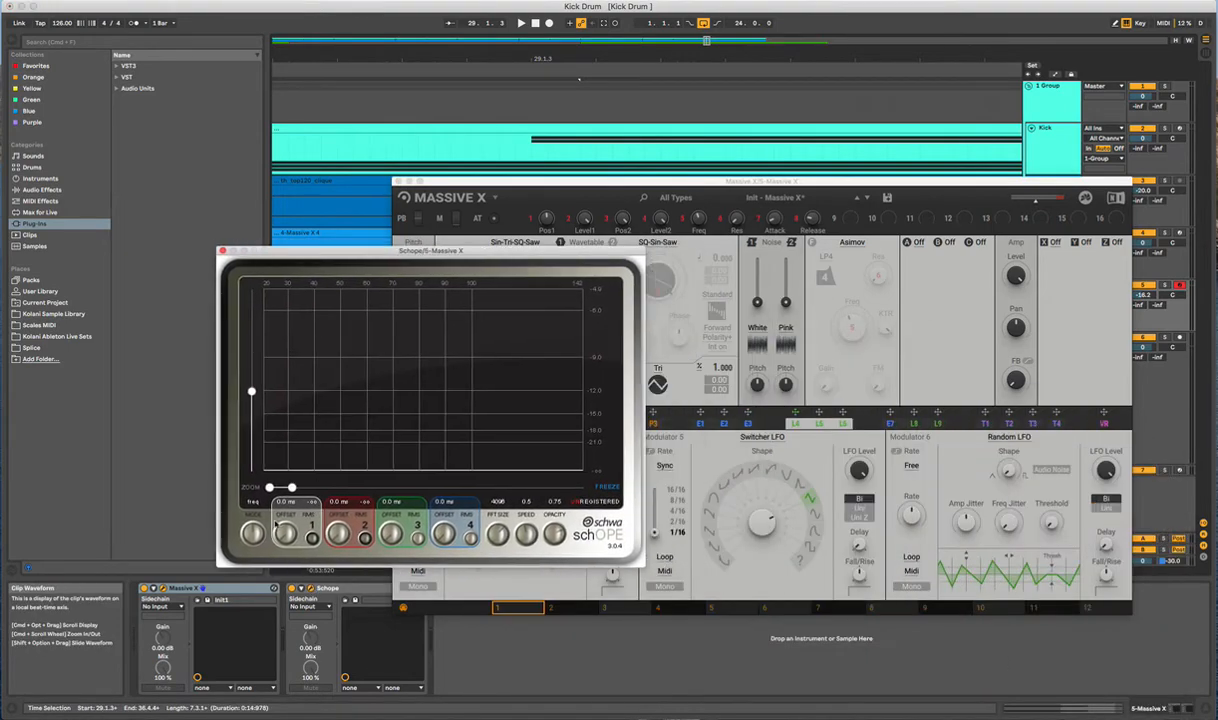
pyautogui.click(254, 530)
pyautogui.moveTo(517, 487); pyautogui.dragTo(643, 487)
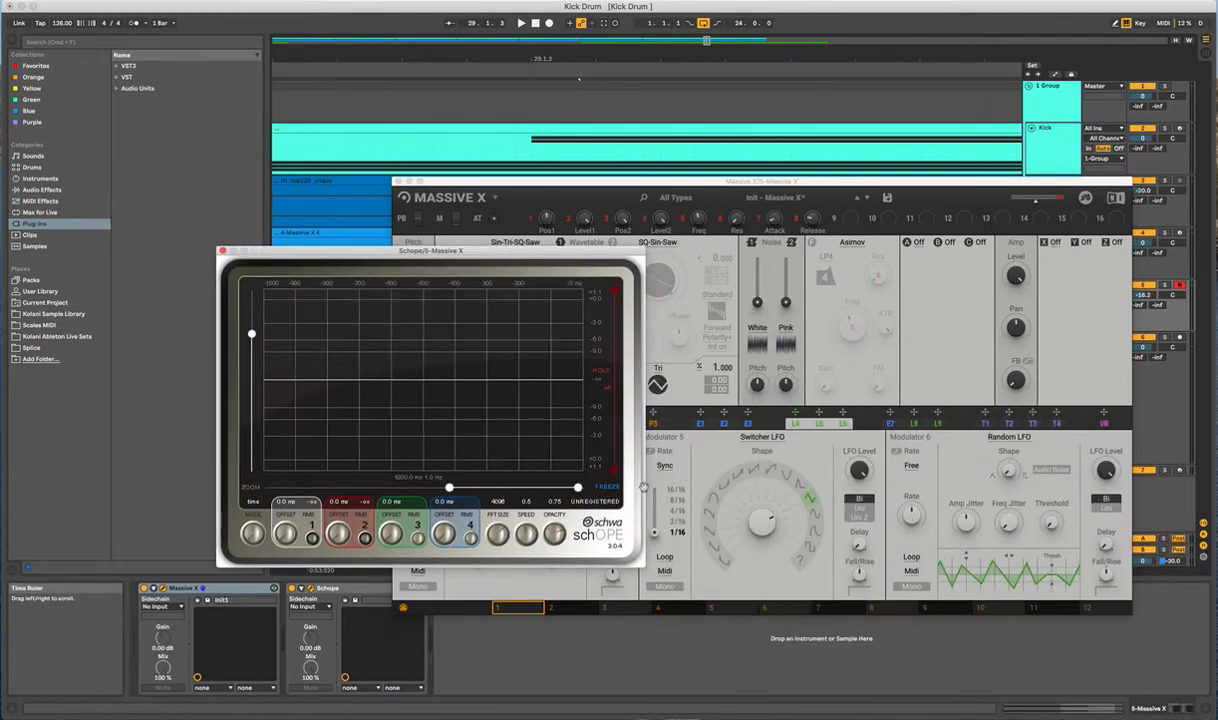
# Arrange the Massive X and Schope windows so that oscillator 1's controls and the analyzer display are both visible
pyautogui.moveTo(555, 236); pyautogui.dragTo(628, 101)
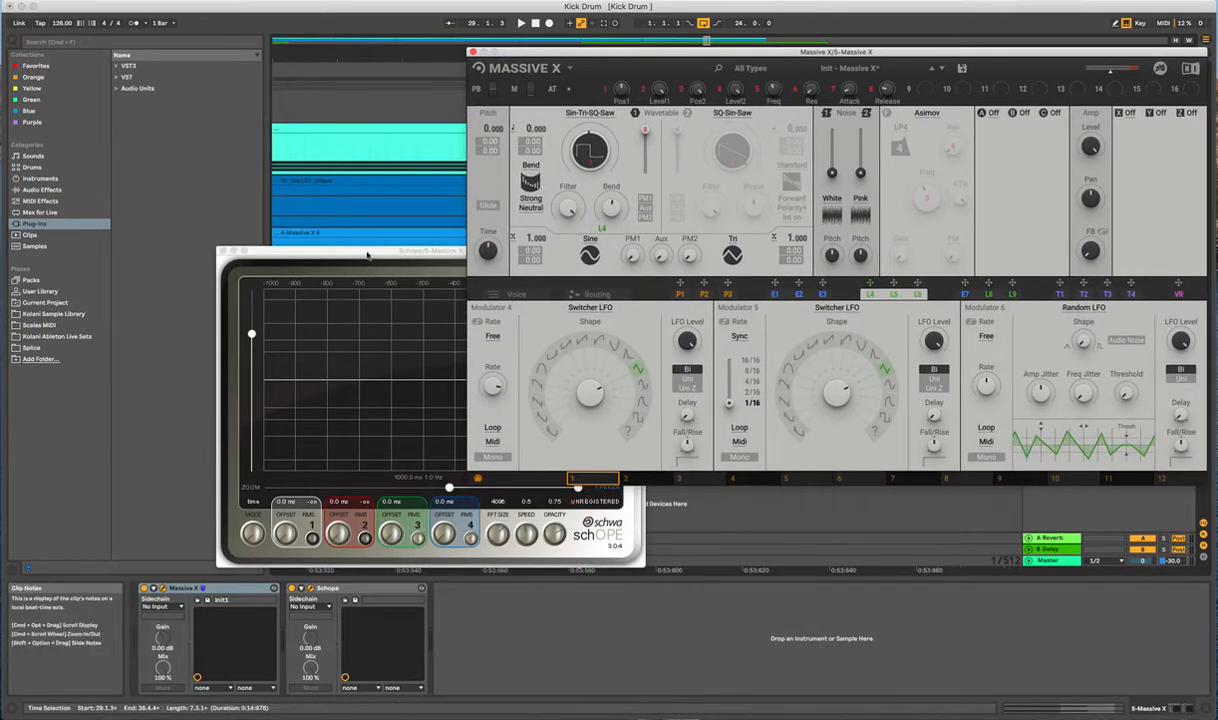
pyautogui.moveTo(367, 256); pyautogui.dragTo(282, 349)
pyautogui.click(563, 228)
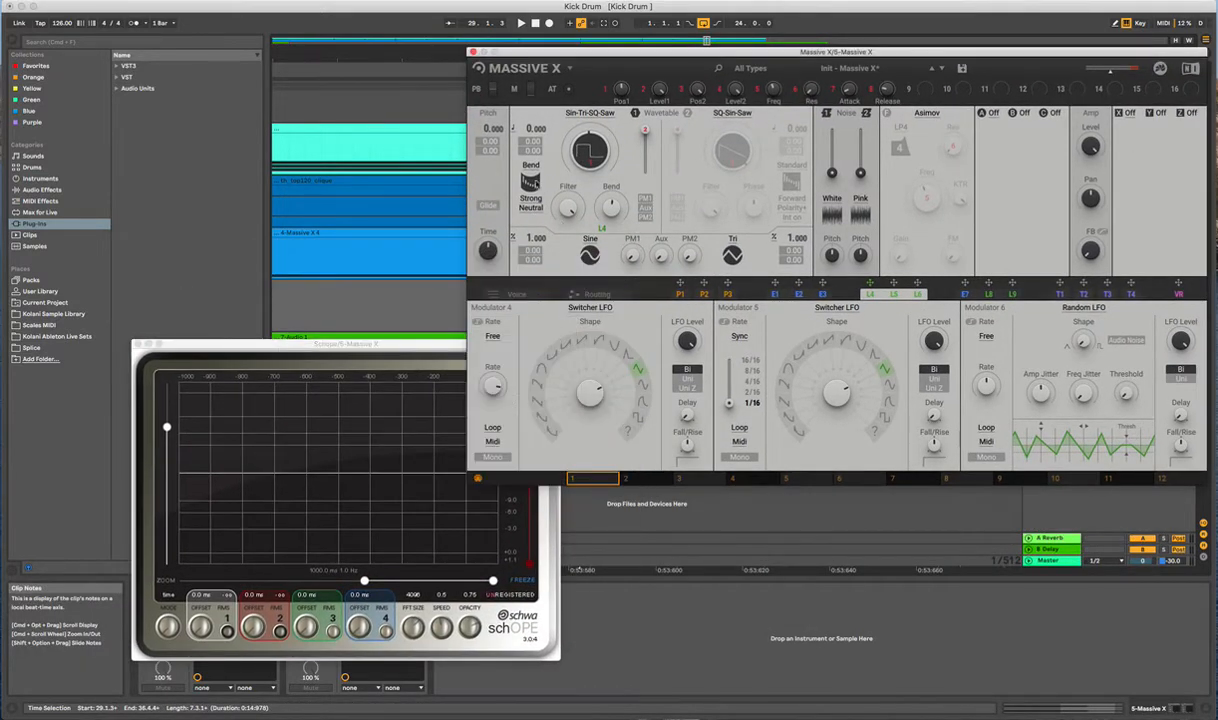
# Switch oscillator 1 to Standard mode and narrow the Schope time display to about the last 90 ms, frozen on the sine cycles
pyautogui.click(505, 168)
pyautogui.click(495, 172)
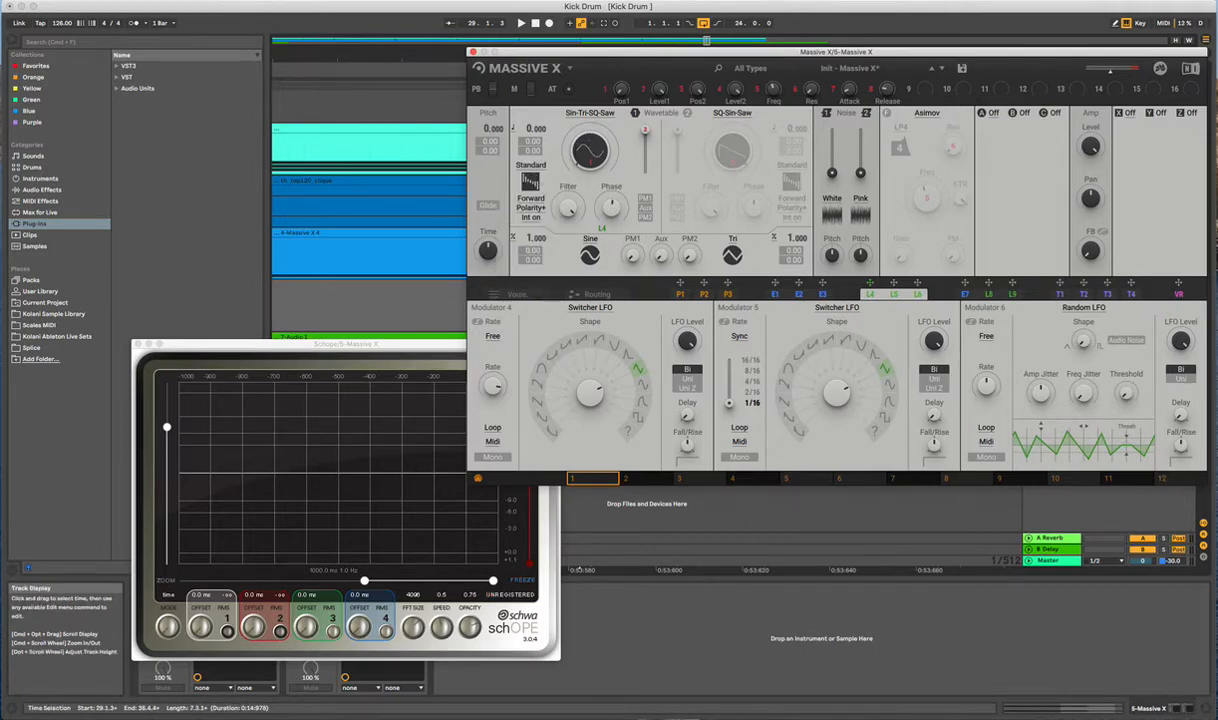
pyautogui.click(365, 583)
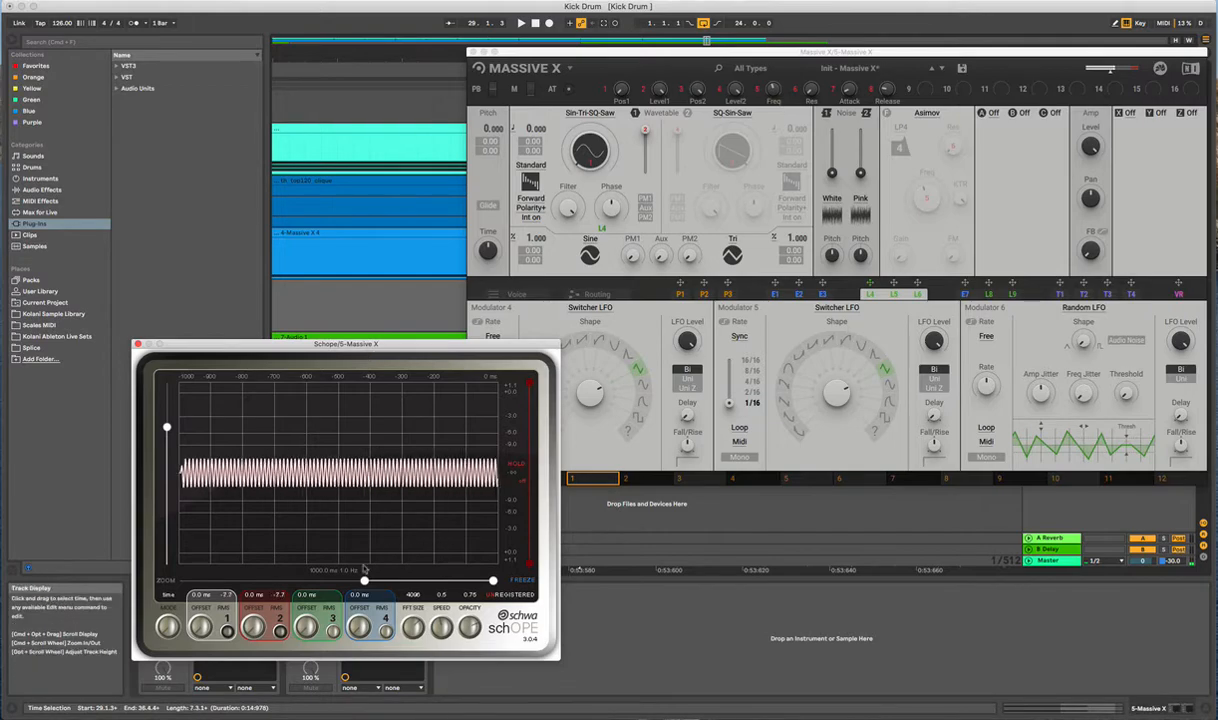
pyautogui.moveTo(365, 583); pyautogui.dragTo(464, 581)
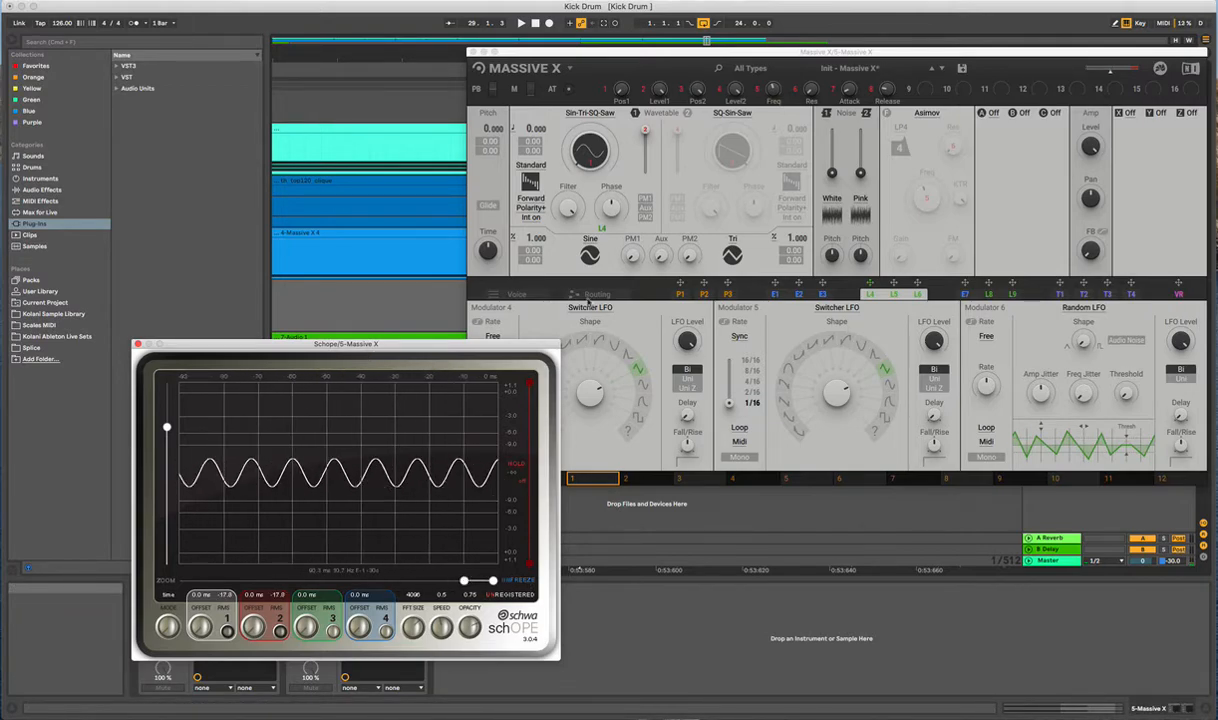
# Set oscillator 1 to Bend mode, unfreeze Schope and freeze it again on the bent waveform
pyautogui.click(570, 262)
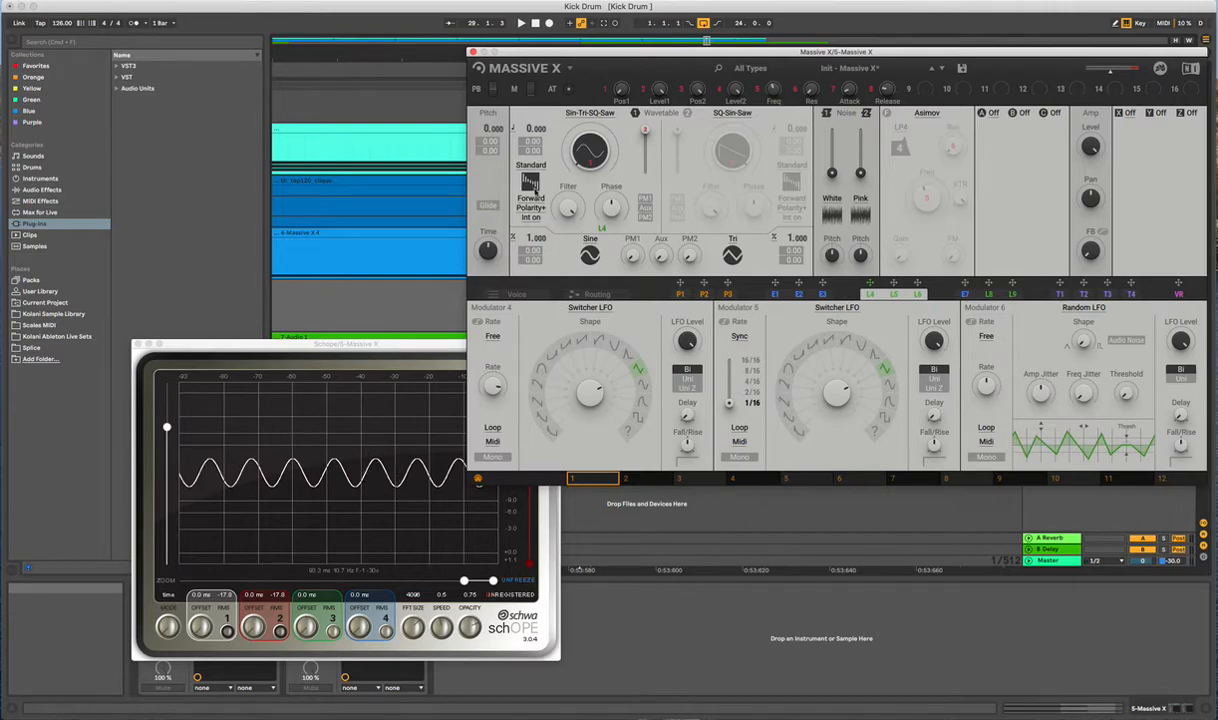
pyautogui.click(531, 166)
pyautogui.click(535, 186)
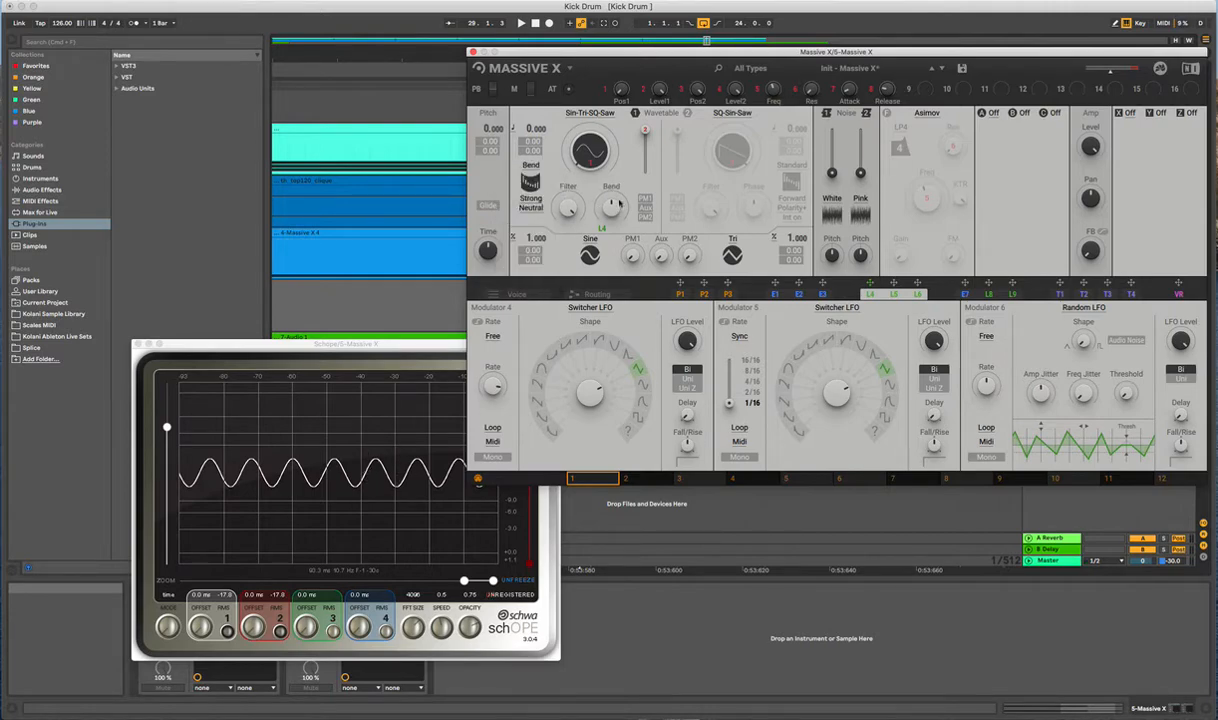
pyautogui.click(486, 557)
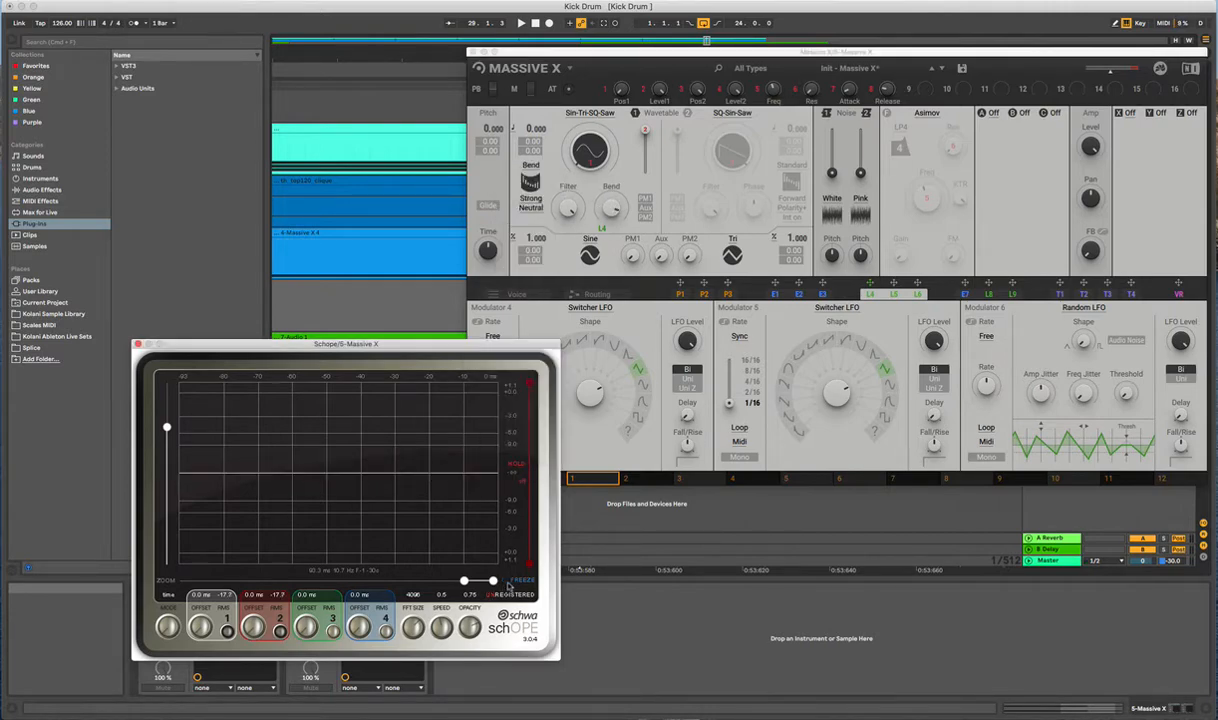
pyautogui.click(515, 582)
pyautogui.click(515, 582)
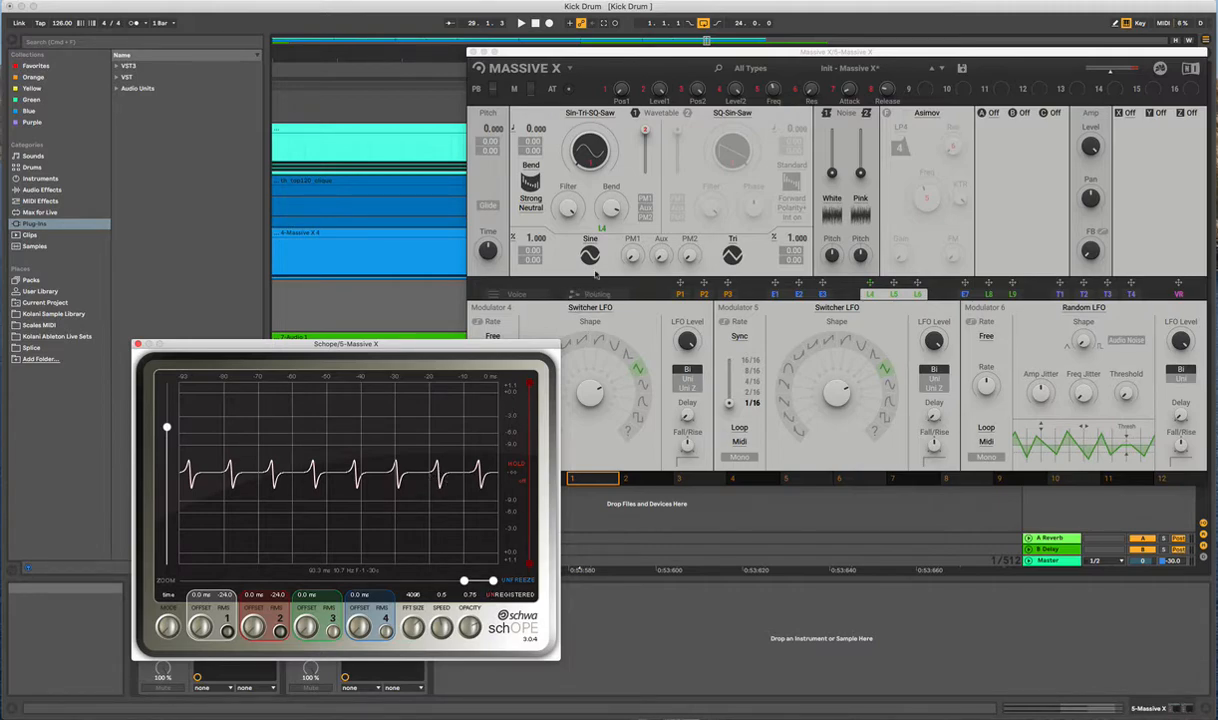
# Switch Schope to live frequency mode and widen its zoom to the full spectrum
pyautogui.click(175, 605)
pyautogui.moveTo(204, 580); pyautogui.dragTo(492, 580)
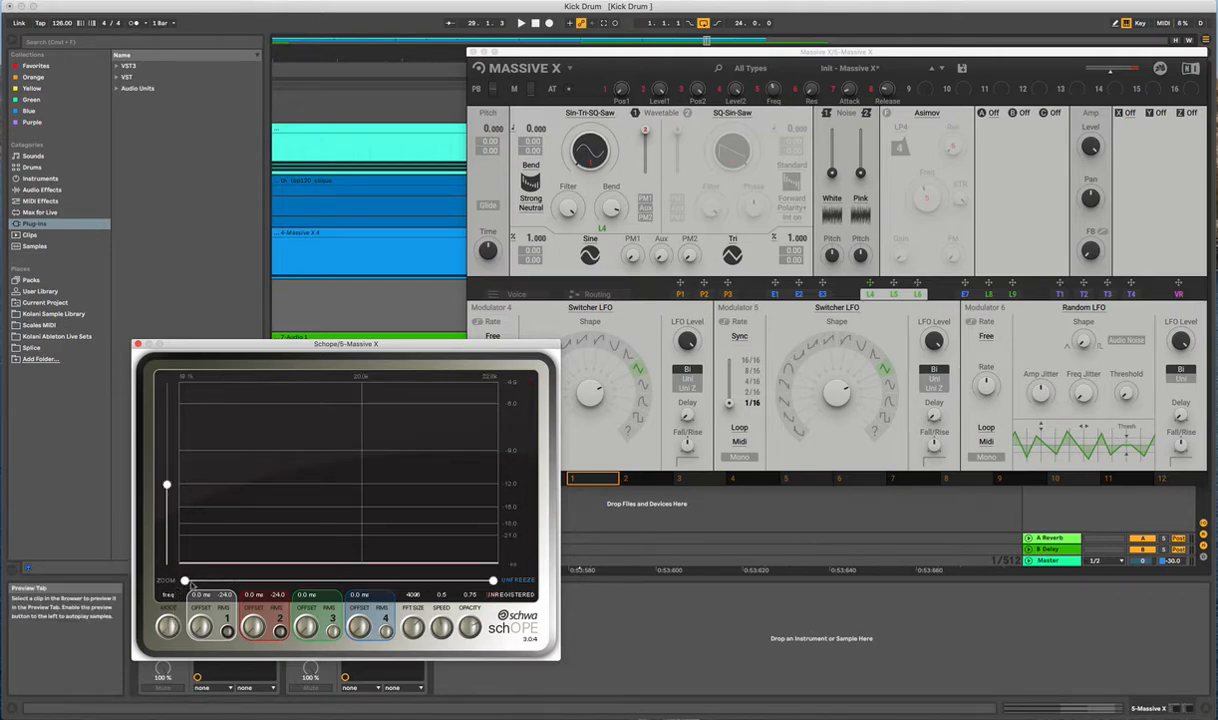
pyautogui.click(161, 580)
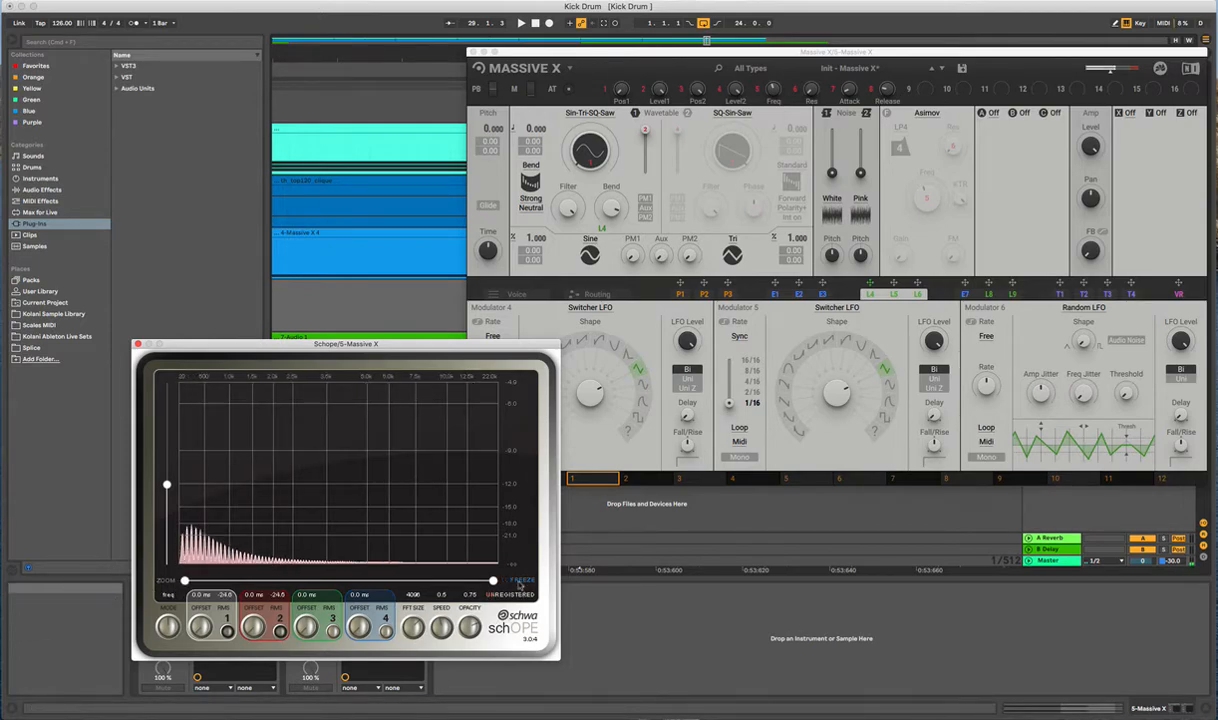
# Adjust oscillator 1's Bend amount, check its Basics wavetable list, and move the Sin-Tri-SQ-Saw position to the saw wave
pyautogui.click(604, 229)
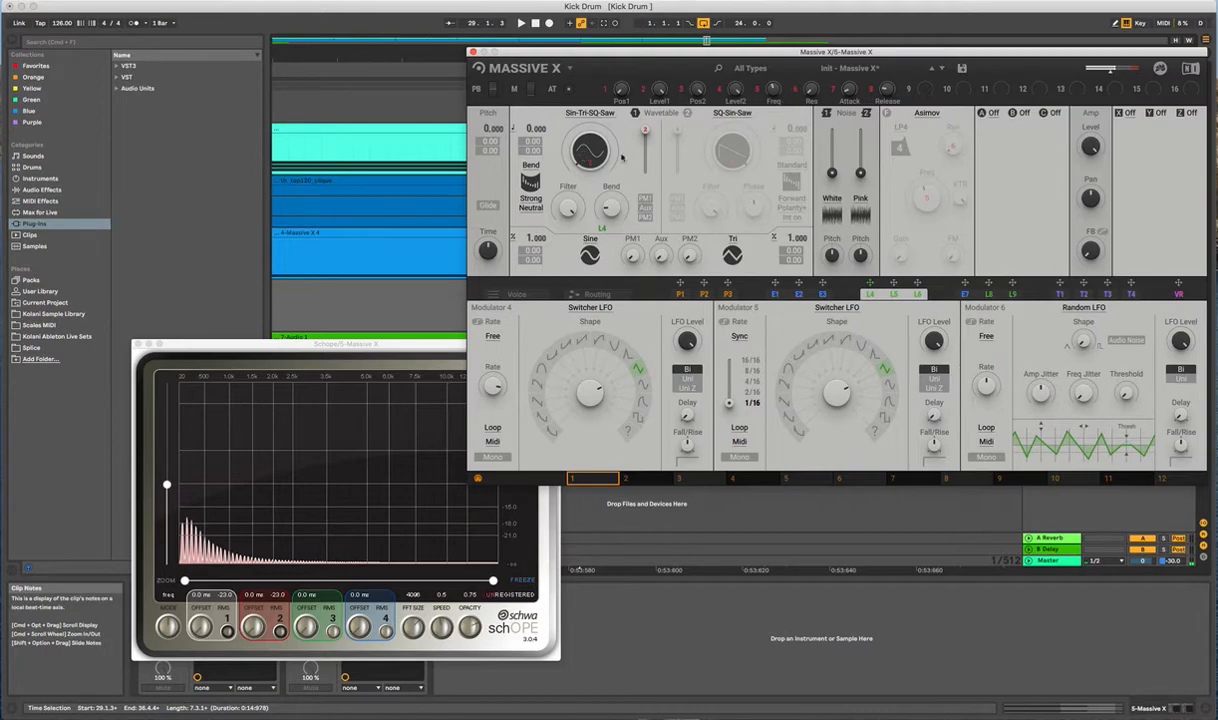
pyautogui.click(598, 113)
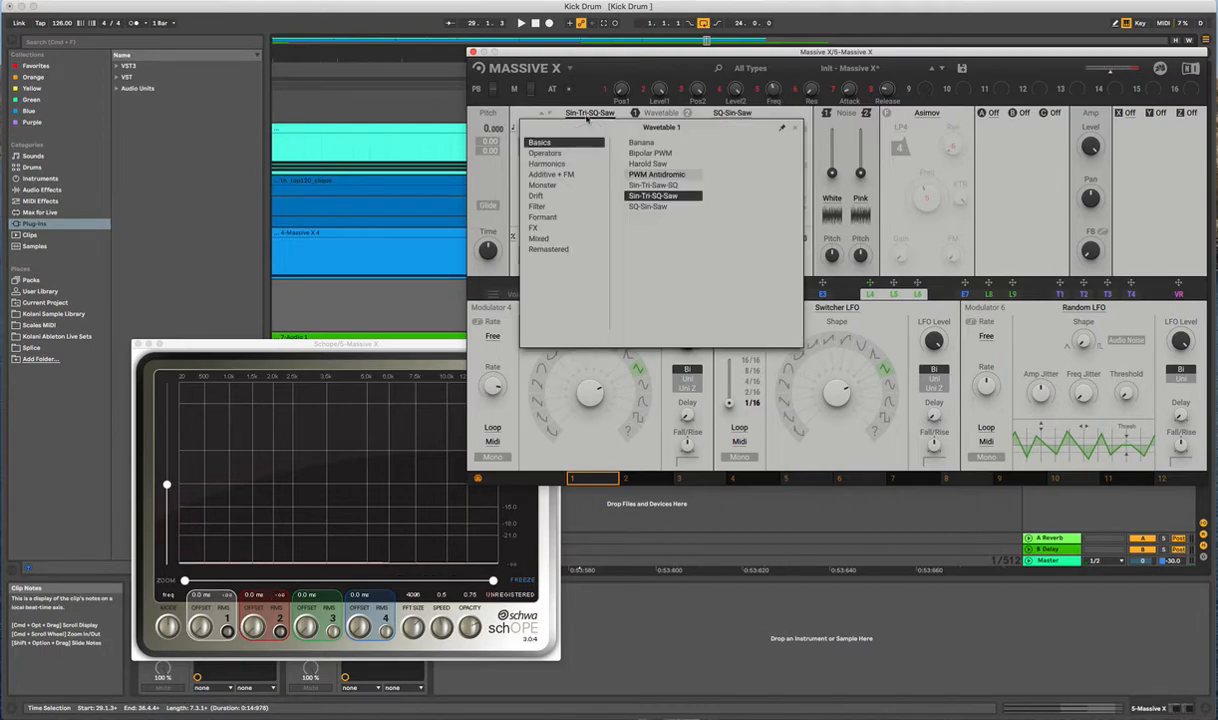
pyautogui.click(576, 117)
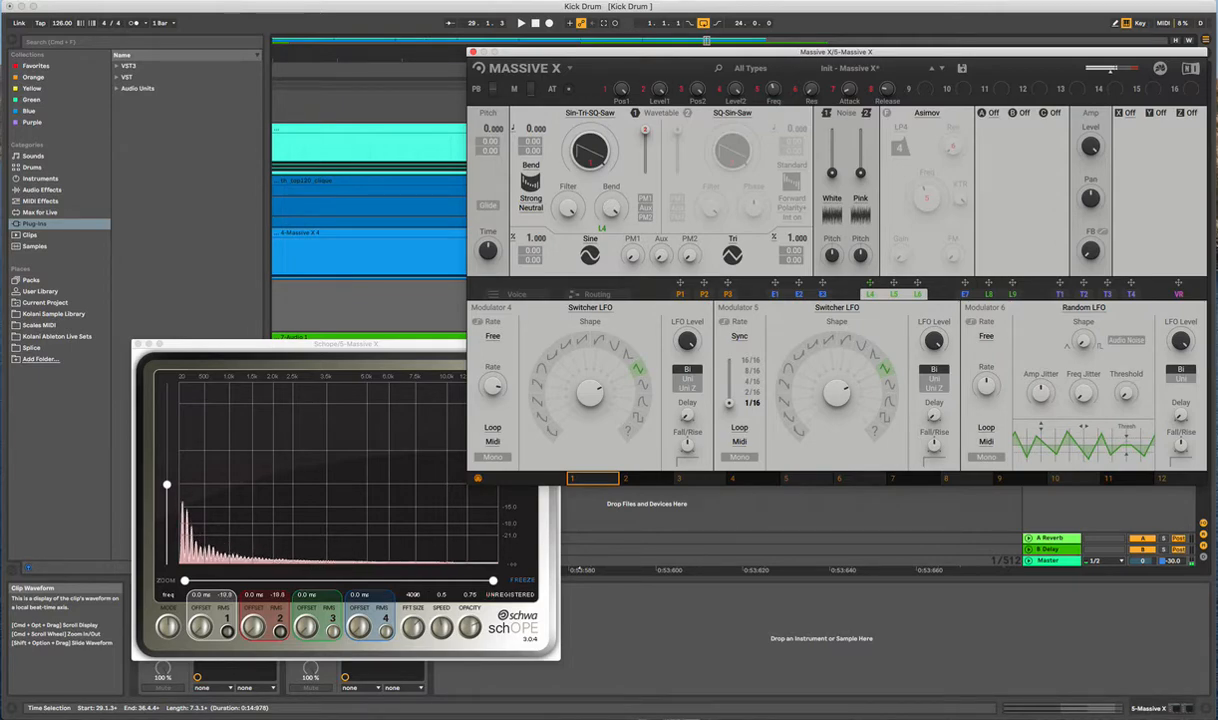
# Return Schope to time mode and narrow its zoom to about the last 80 ms, with oscillator 1's Bend control in view
pyautogui.moveTo(174, 641); pyautogui.dragTo(163, 607)
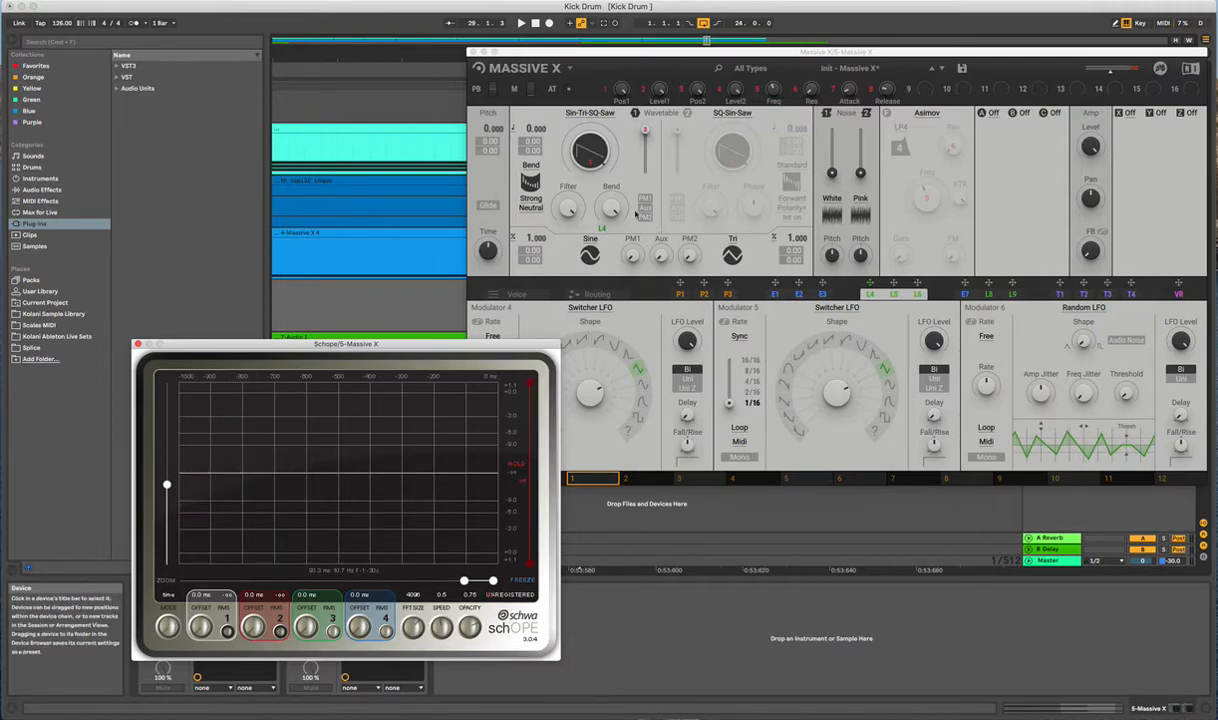
pyautogui.moveTo(464, 581); pyautogui.dragTo(470, 581)
pyautogui.click(629, 204)
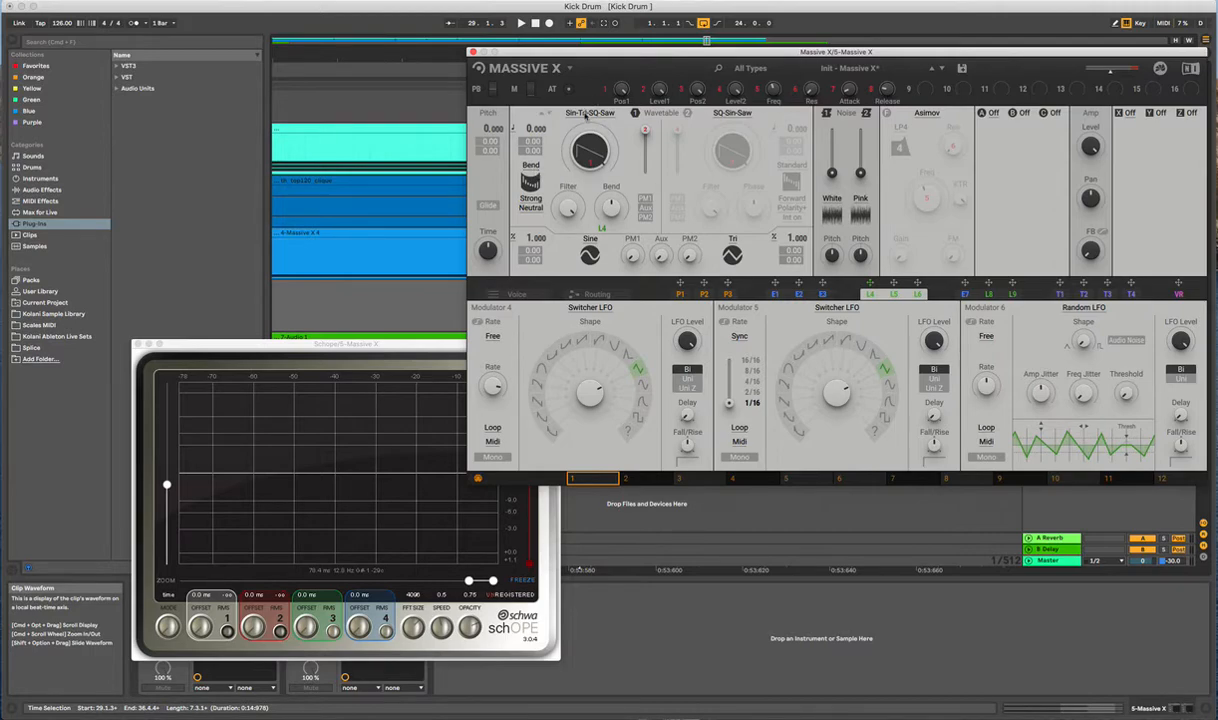
# Look over the wavetable categories, keep Sin-Tri-SQ-Saw, and set oscillator 1's mode to Gorilla
pyautogui.click(586, 114)
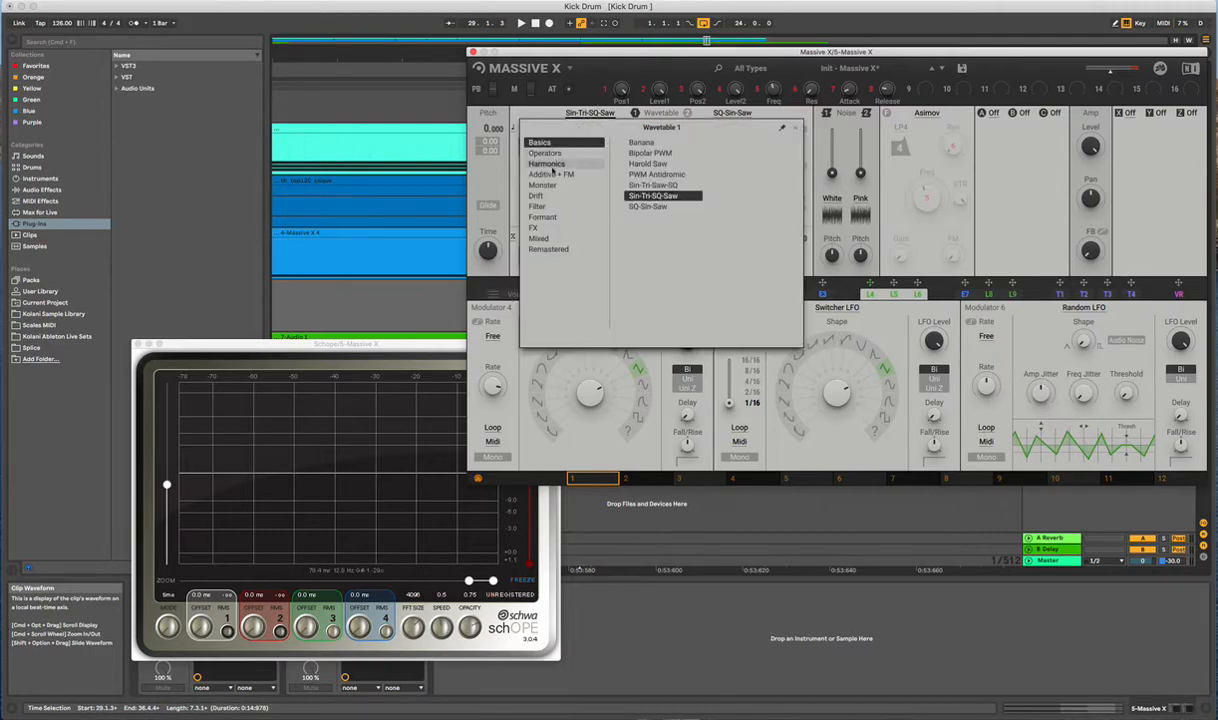
pyautogui.click(598, 113)
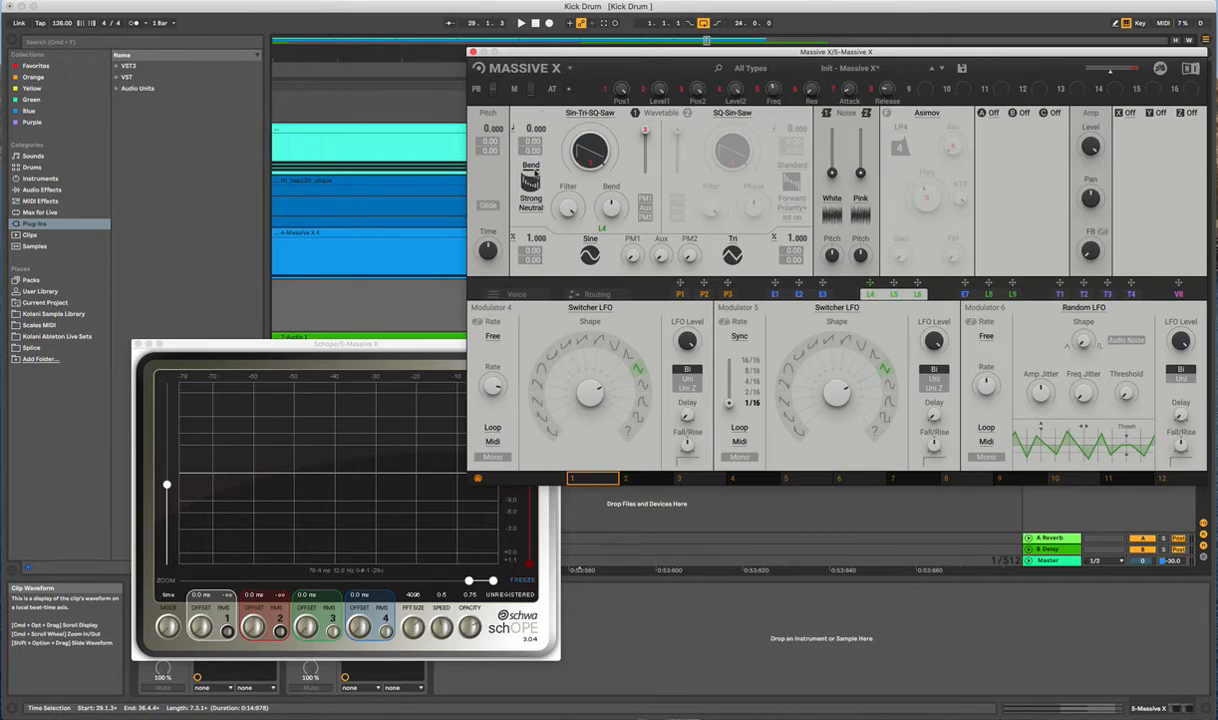
pyautogui.click(536, 173)
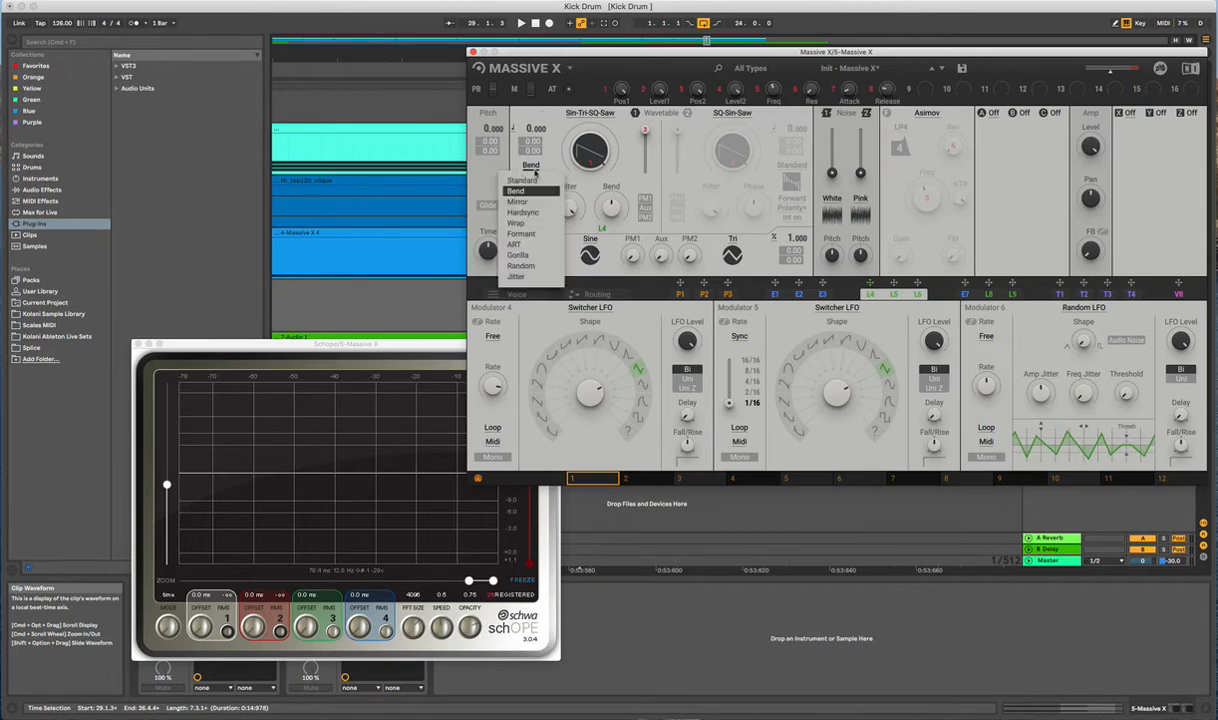
pyautogui.click(536, 256)
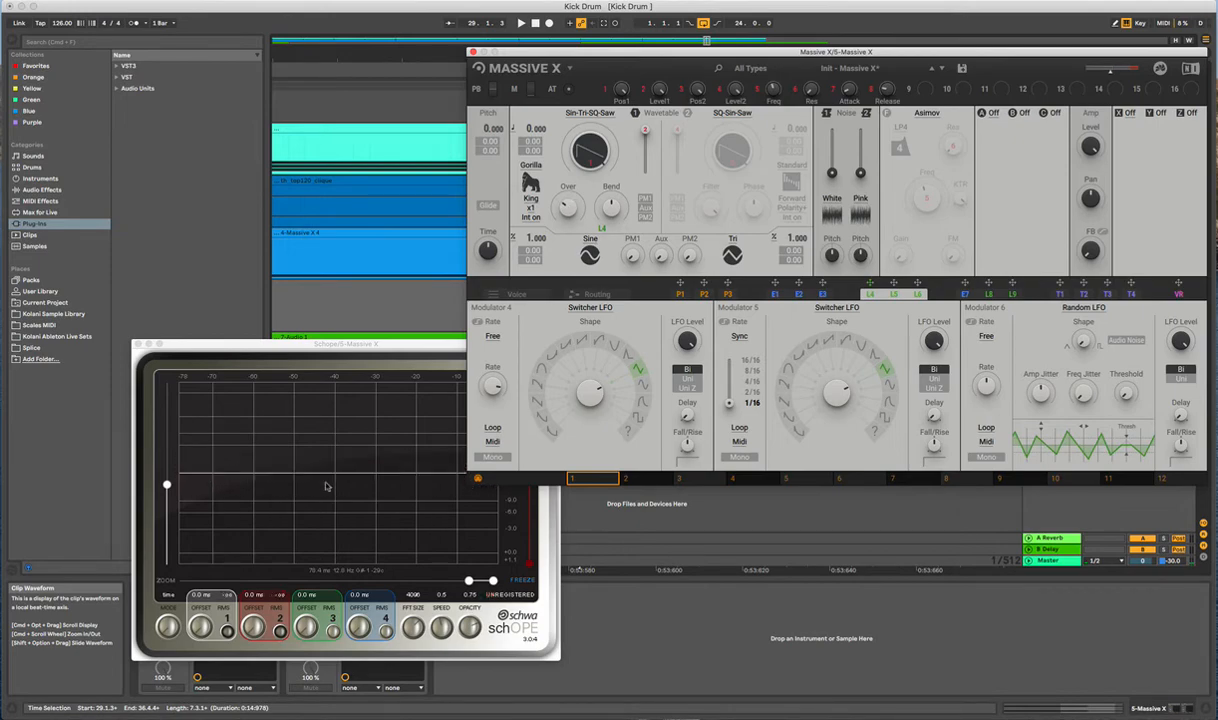
# Show the full frequency spectrum in Schope and change the Gorilla type to Kang and on to Kong
pyautogui.click(170, 596)
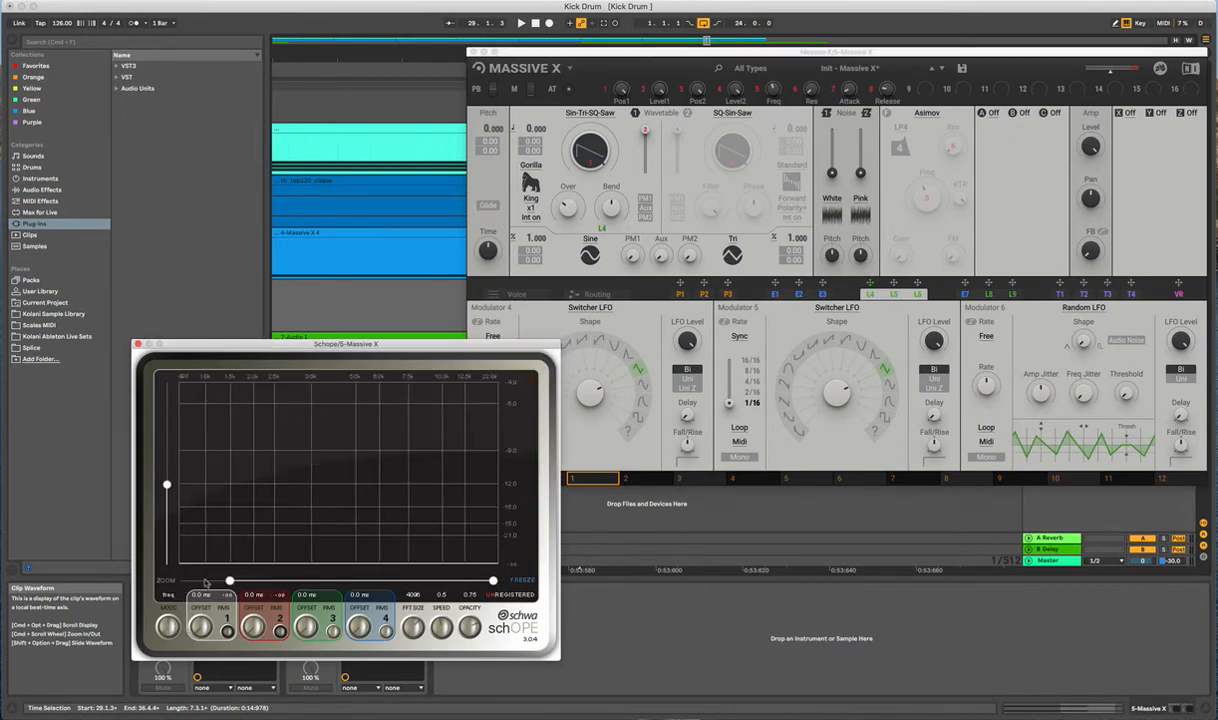
pyautogui.moveTo(205, 582); pyautogui.dragTo(185, 581)
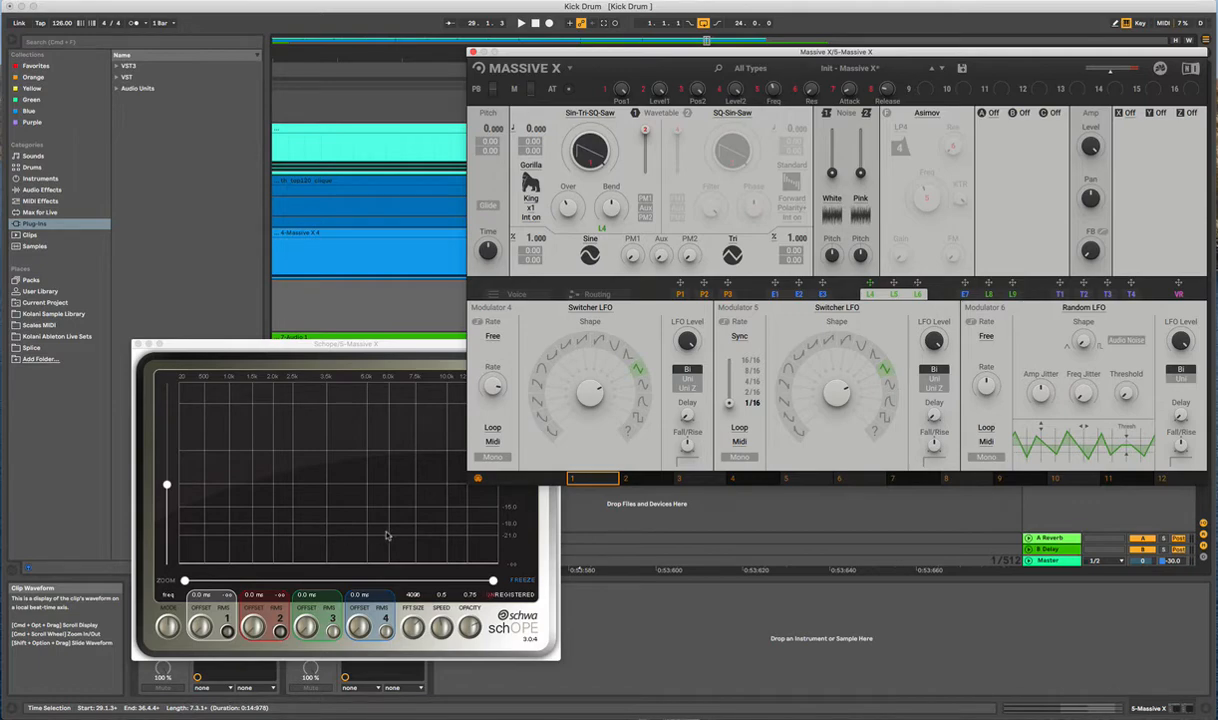
pyautogui.click(532, 199)
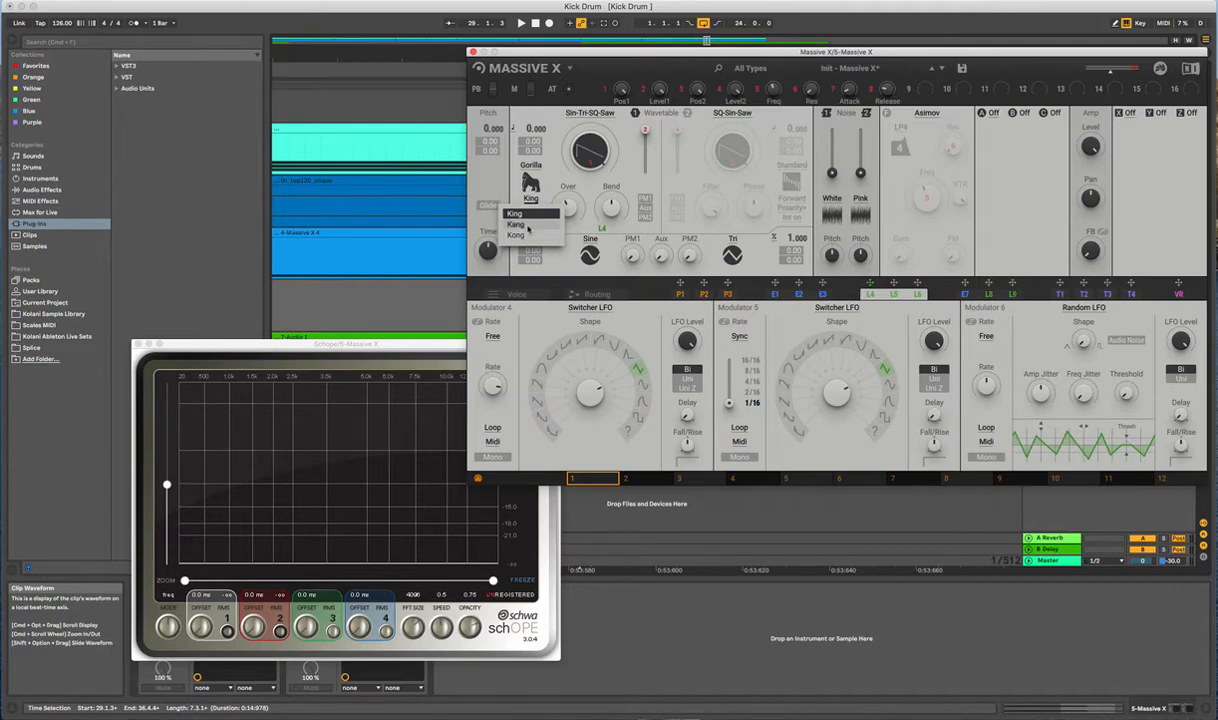
pyautogui.click(528, 226)
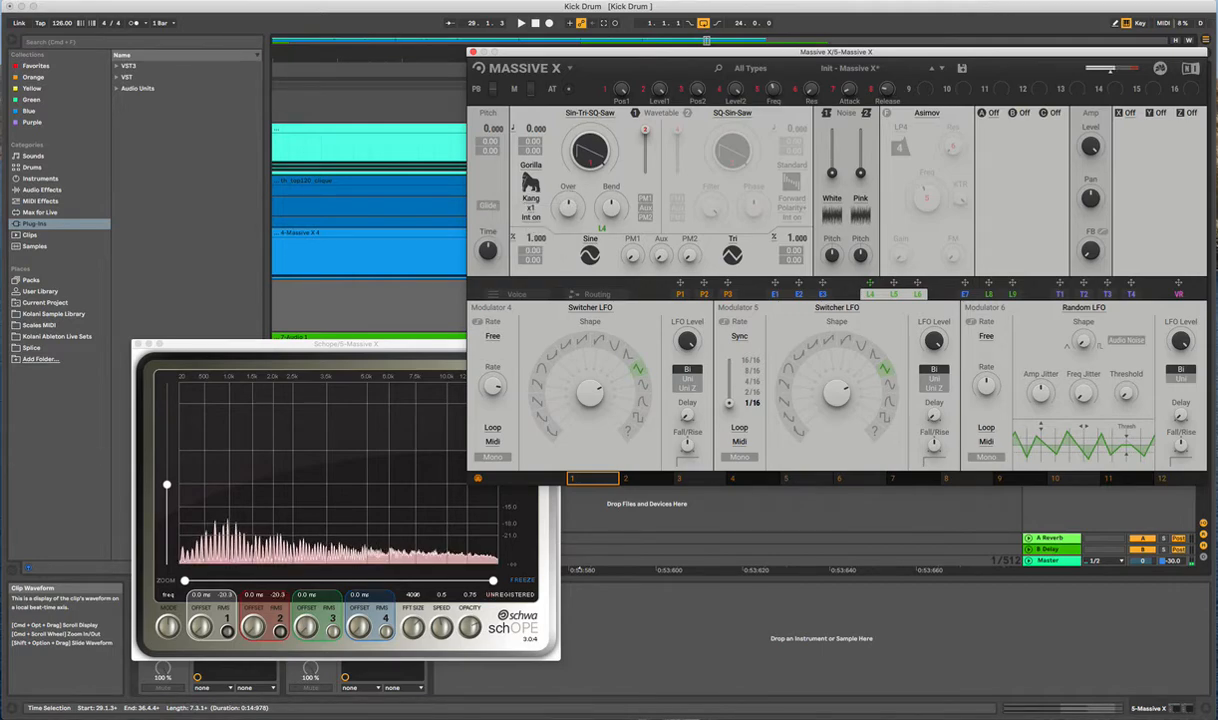
pyautogui.click(530, 198)
pyautogui.click(545, 234)
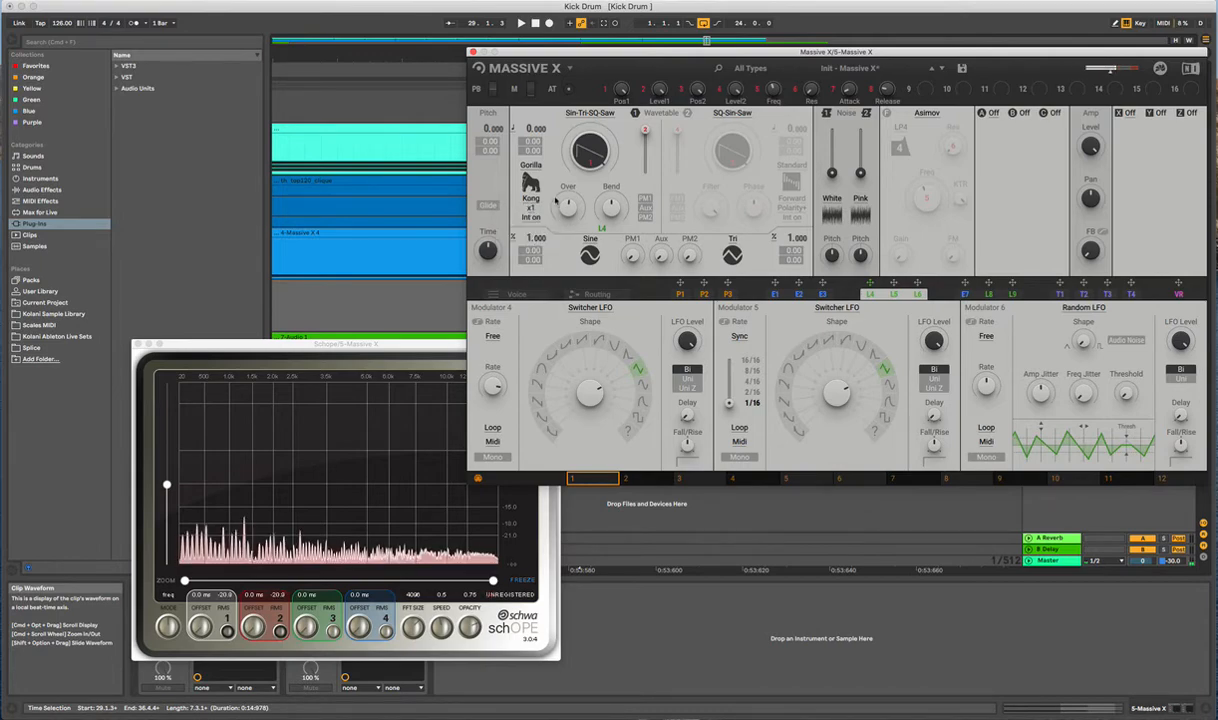
# Try several Gorilla Kong multipliers on oscillator 1, including x5 and x6, and return to x1
pyautogui.click(531, 208)
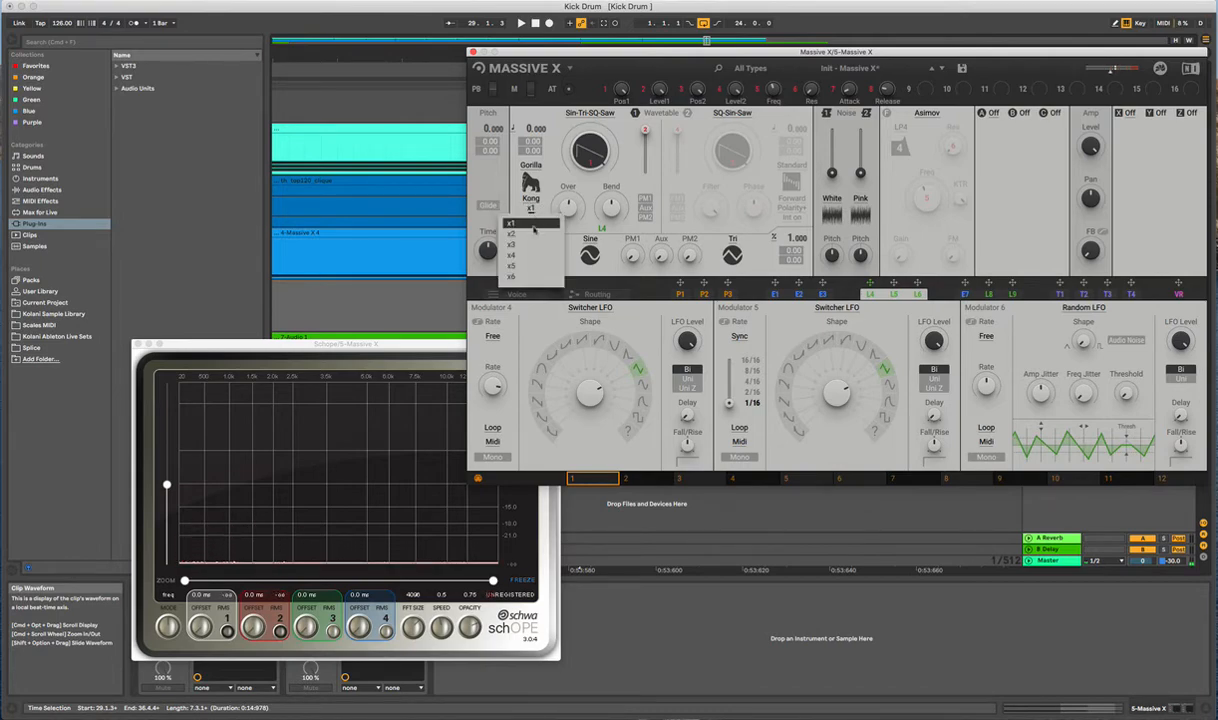
pyautogui.click(540, 234)
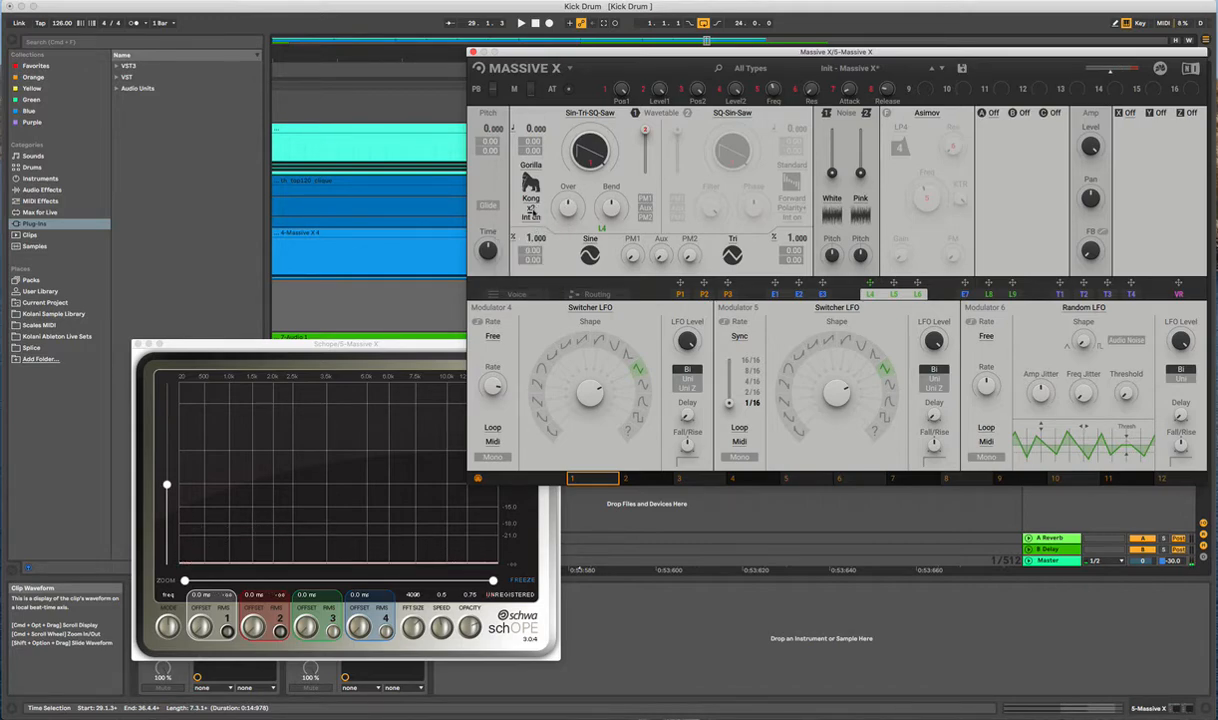
pyautogui.click(531, 208)
pyautogui.click(510, 254)
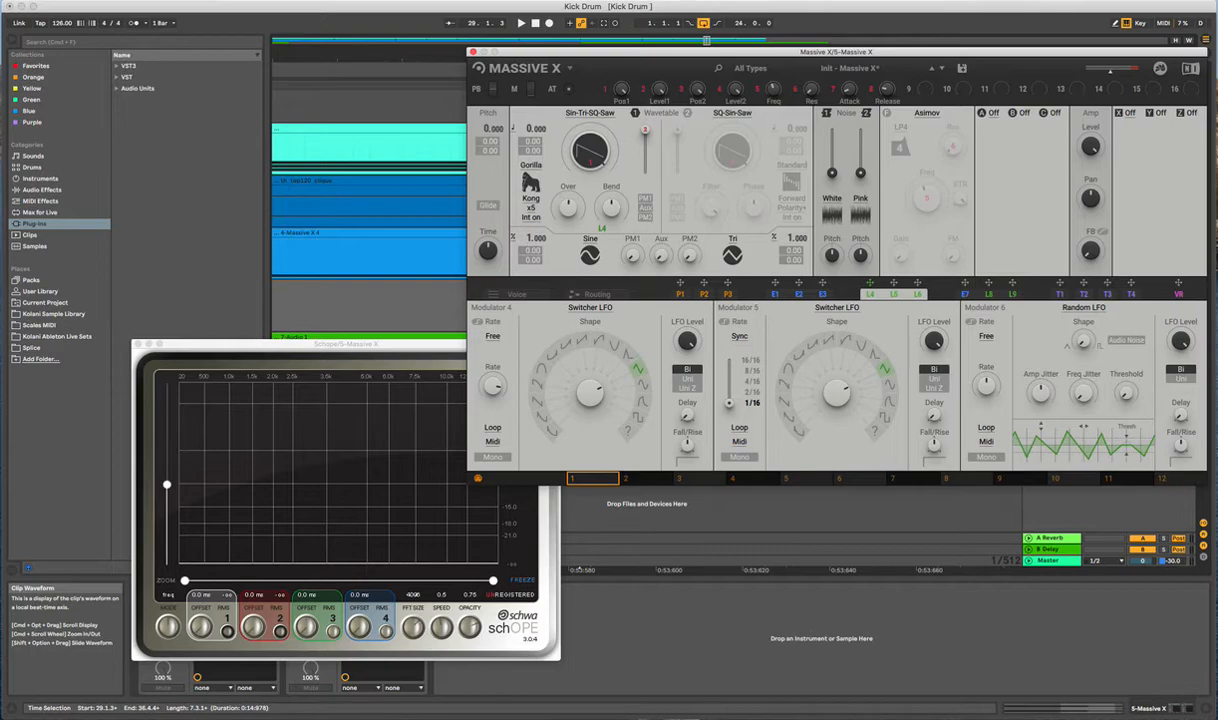
pyautogui.click(531, 208)
pyautogui.click(505, 258)
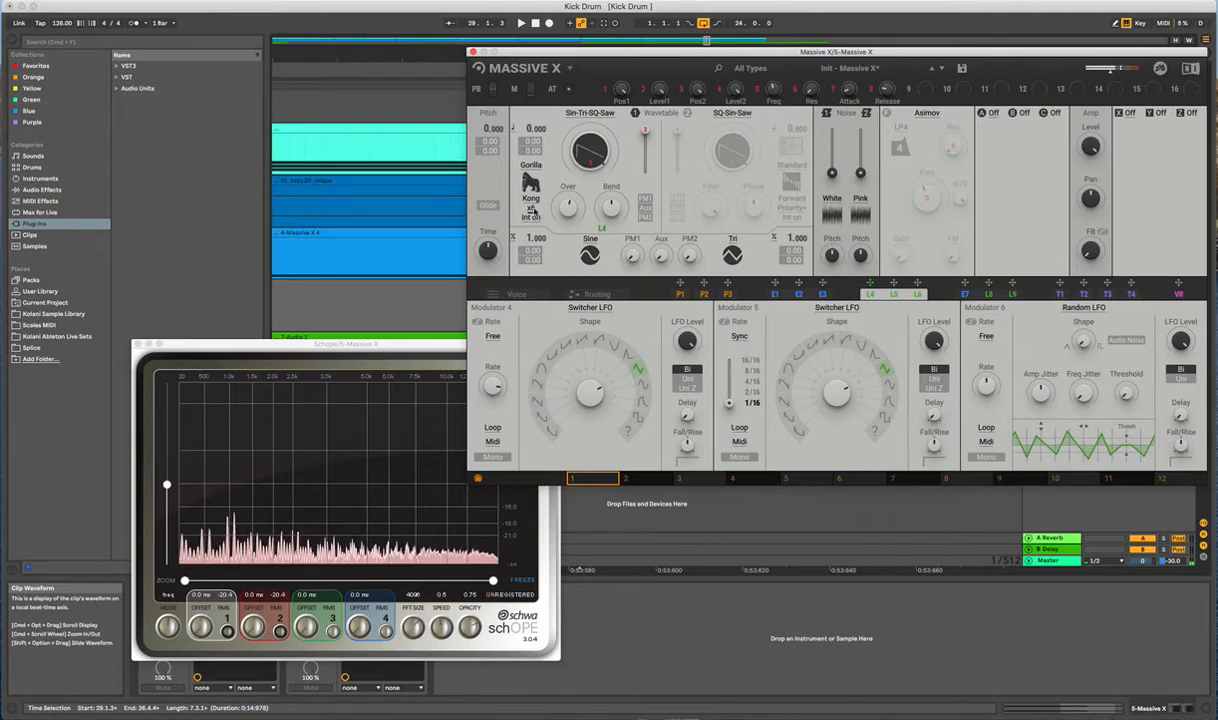
pyautogui.click(530, 207)
pyautogui.click(511, 222)
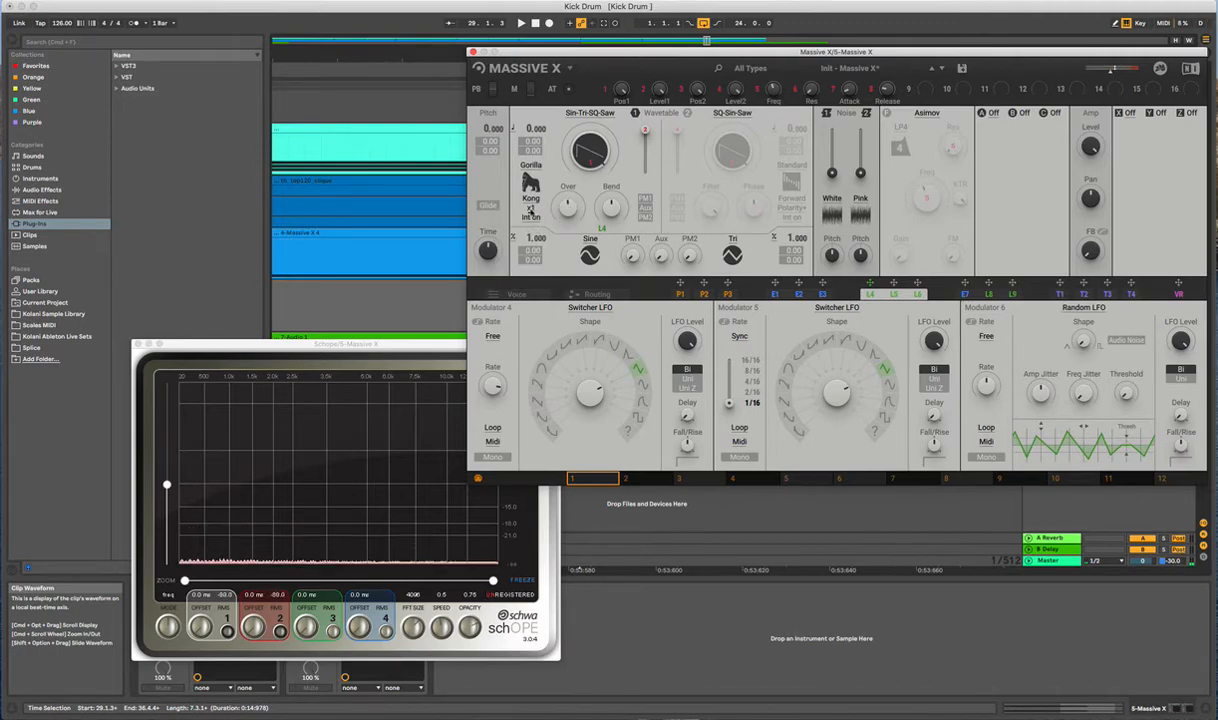
pyautogui.click(530, 208)
pyautogui.click(511, 276)
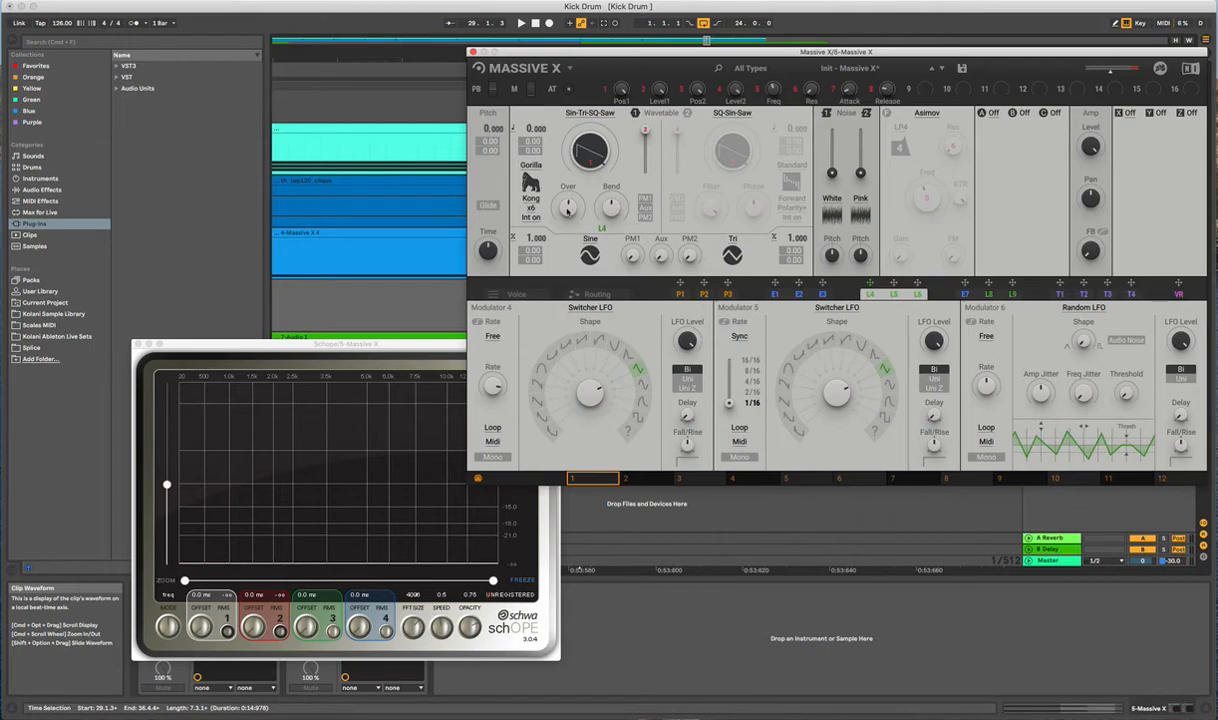
pyautogui.click(535, 212)
pyautogui.click(535, 213)
# Enable PM1 on oscillator 1, try the Sine modulator's ratio at 1/3.000, and set it to 1/2.000
pyautogui.click(644, 198)
pyautogui.moveTo(532, 238); pyautogui.dragTo(532, 250)
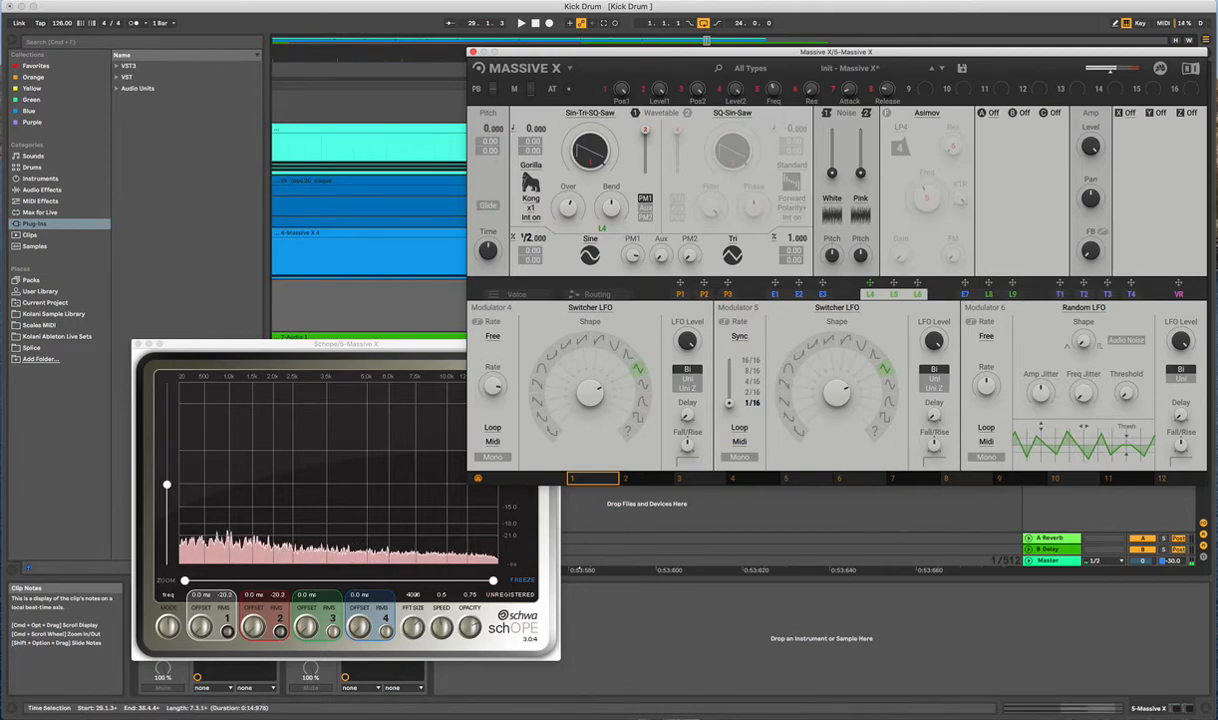
pyautogui.moveTo(532, 242); pyautogui.dragTo(532, 232)
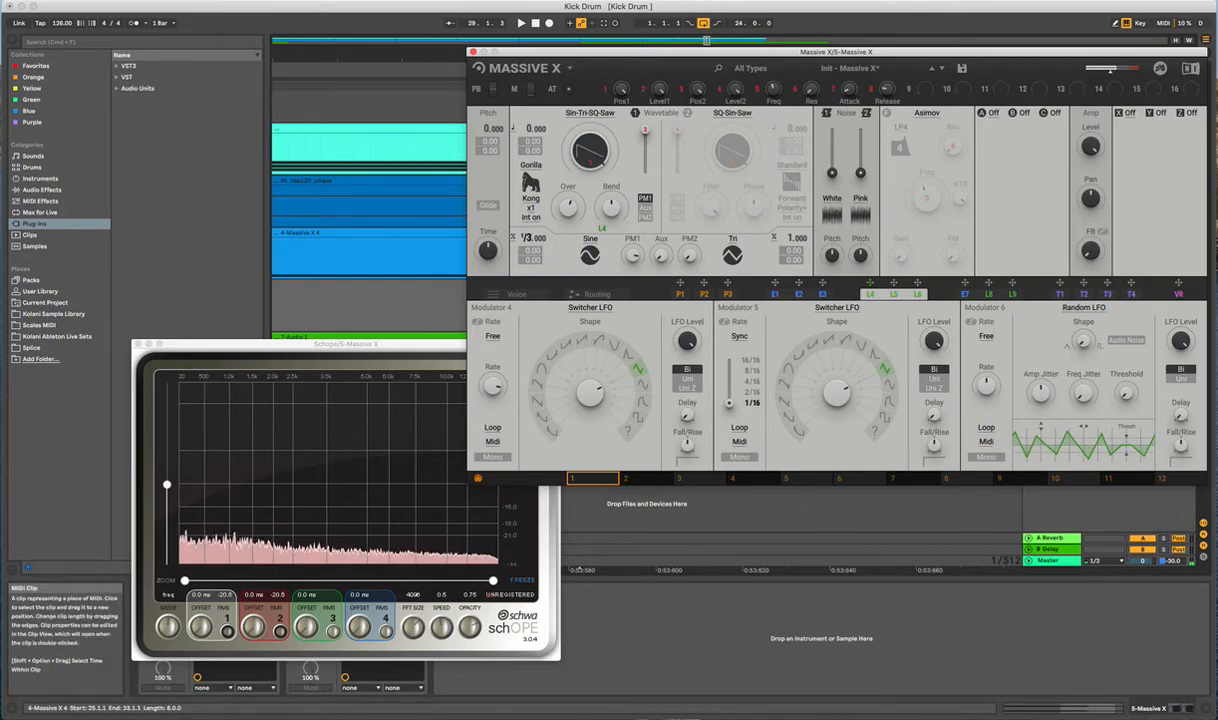
pyautogui.moveTo(532, 238); pyautogui.dragTo(532, 246)
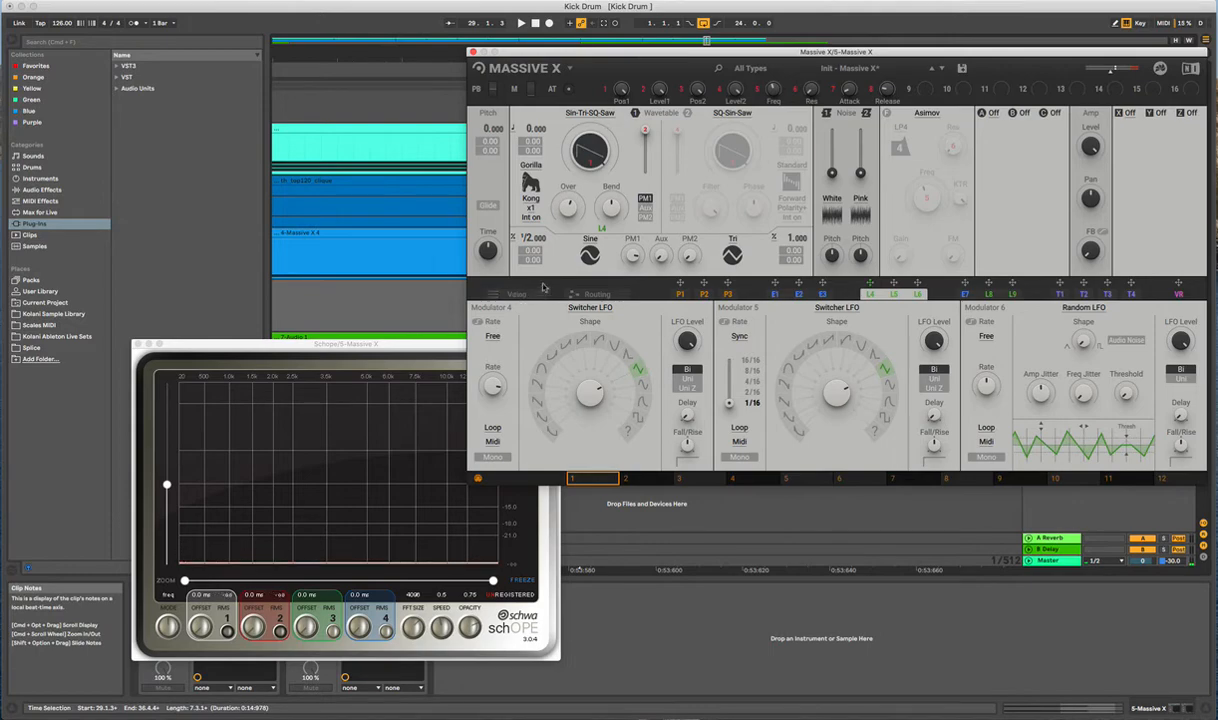
# Turn the Gorilla mode's interpolation off and set the Sine modulator's ratio to 1.000
pyautogui.click(531, 218)
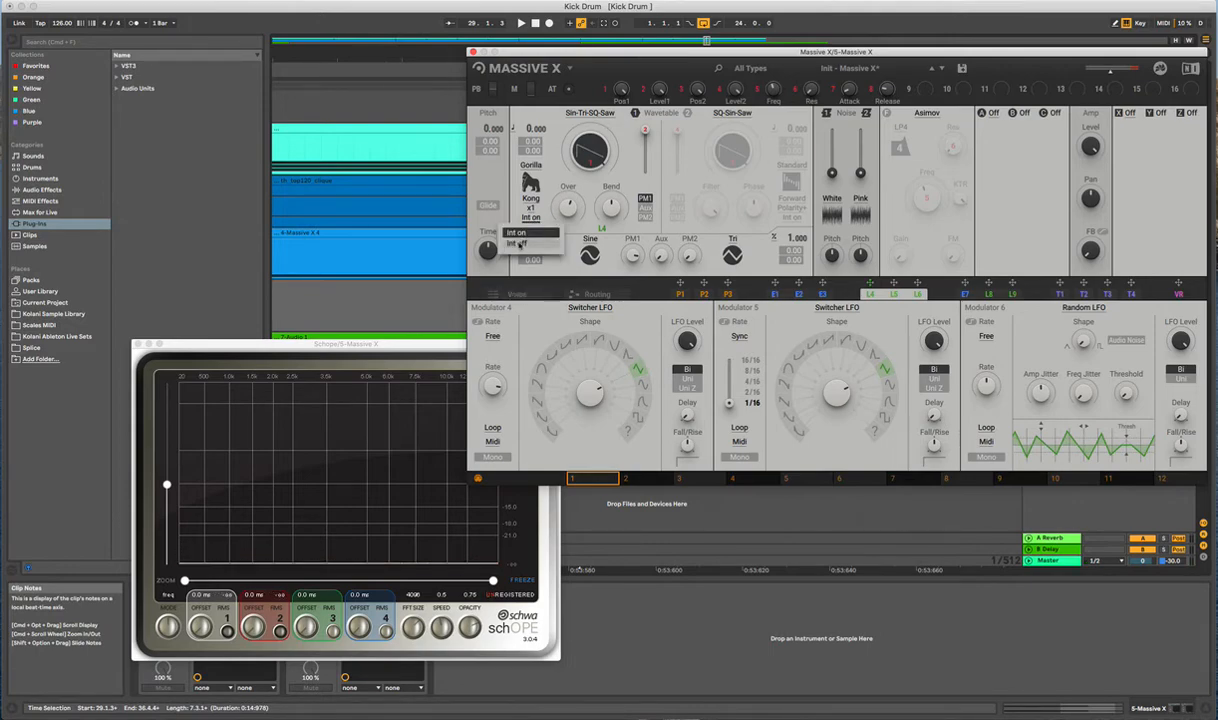
pyautogui.click(516, 243)
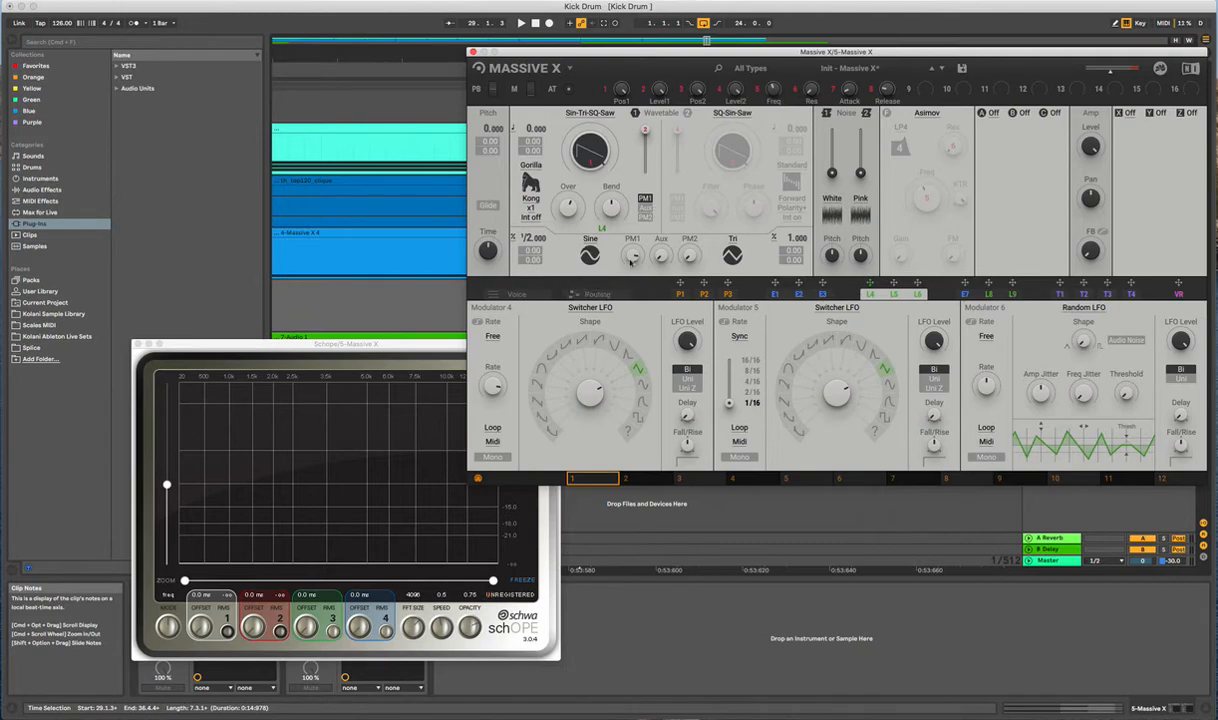
pyautogui.moveTo(526, 240); pyautogui.dragTo(568, 247)
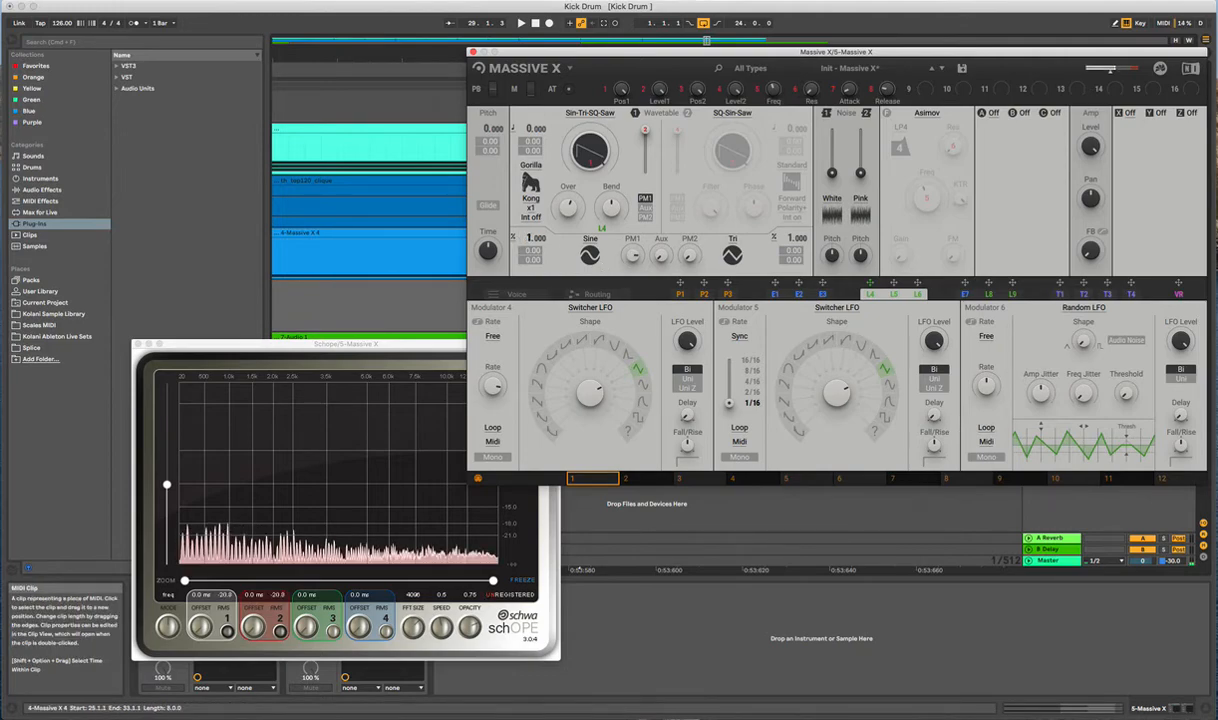
# Try a ratio of 7.000 on the Sine modulator and switch oscillator 1 to Standard mode
pyautogui.moveTo(530, 238); pyautogui.dragTo(500, 237)
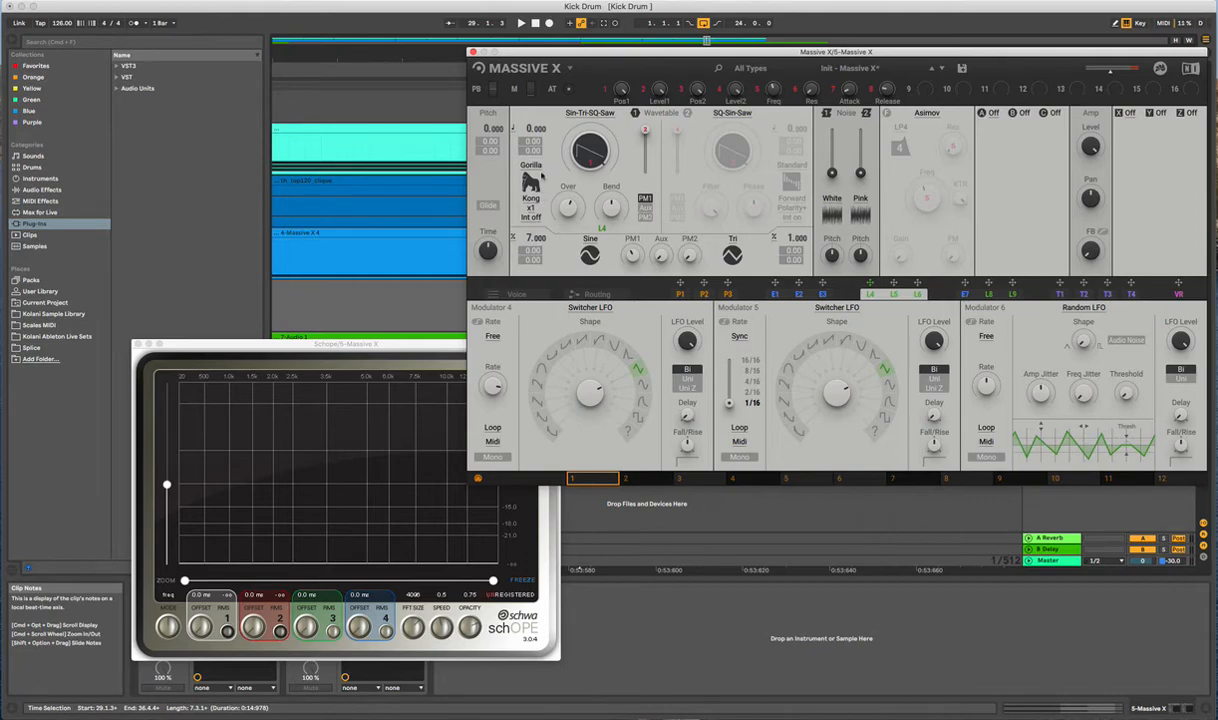
pyautogui.click(536, 168)
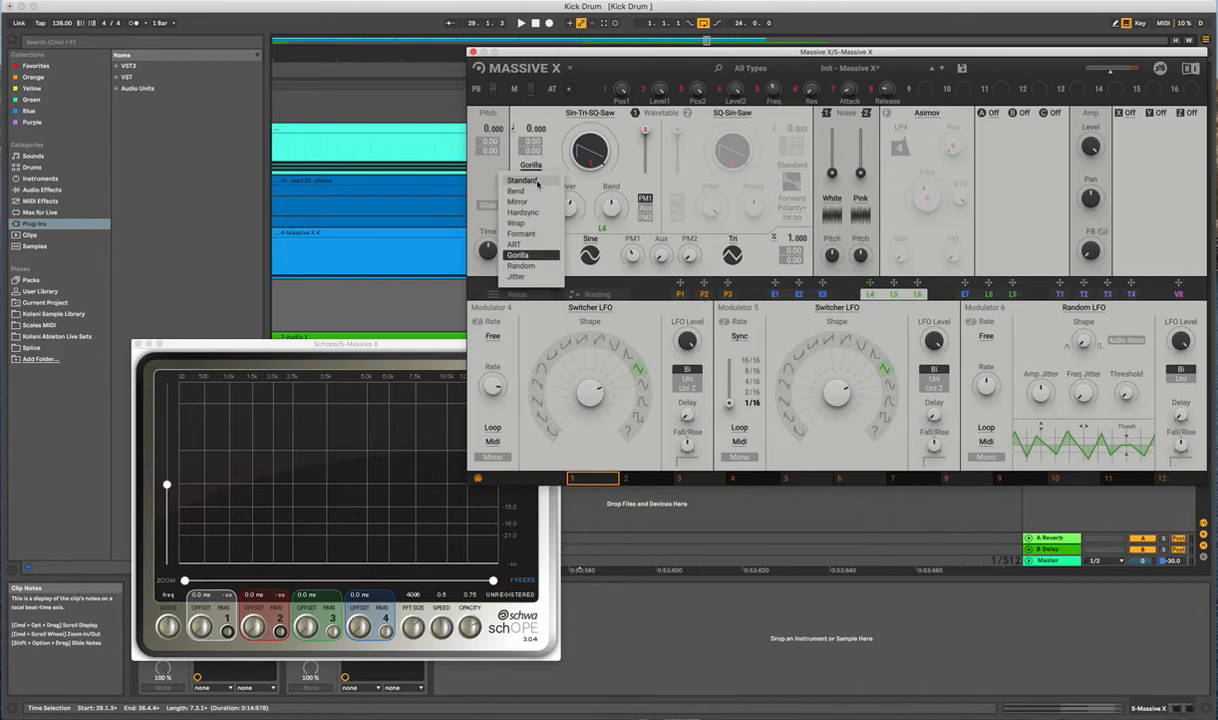
pyautogui.click(537, 182)
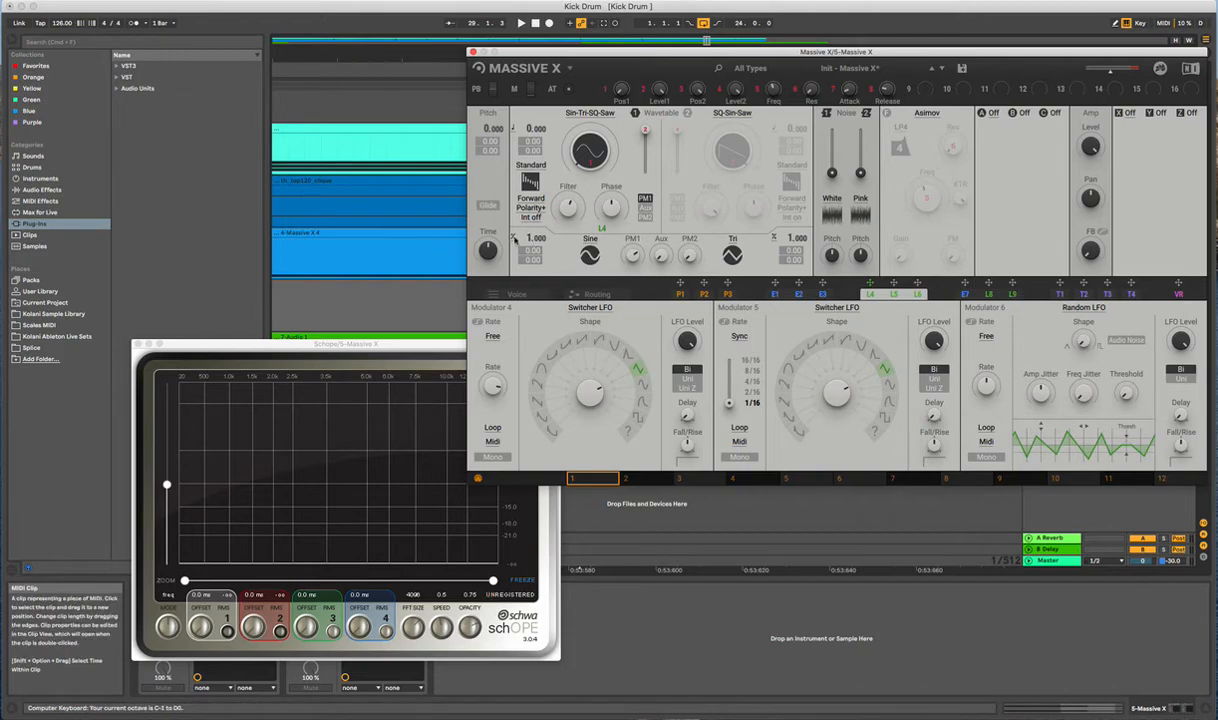
# Switch the Sine modulator from ratio to semitone pitch, set it to -64.000, and play test notes
pyautogui.click(514, 238)
pyautogui.click(495, 253)
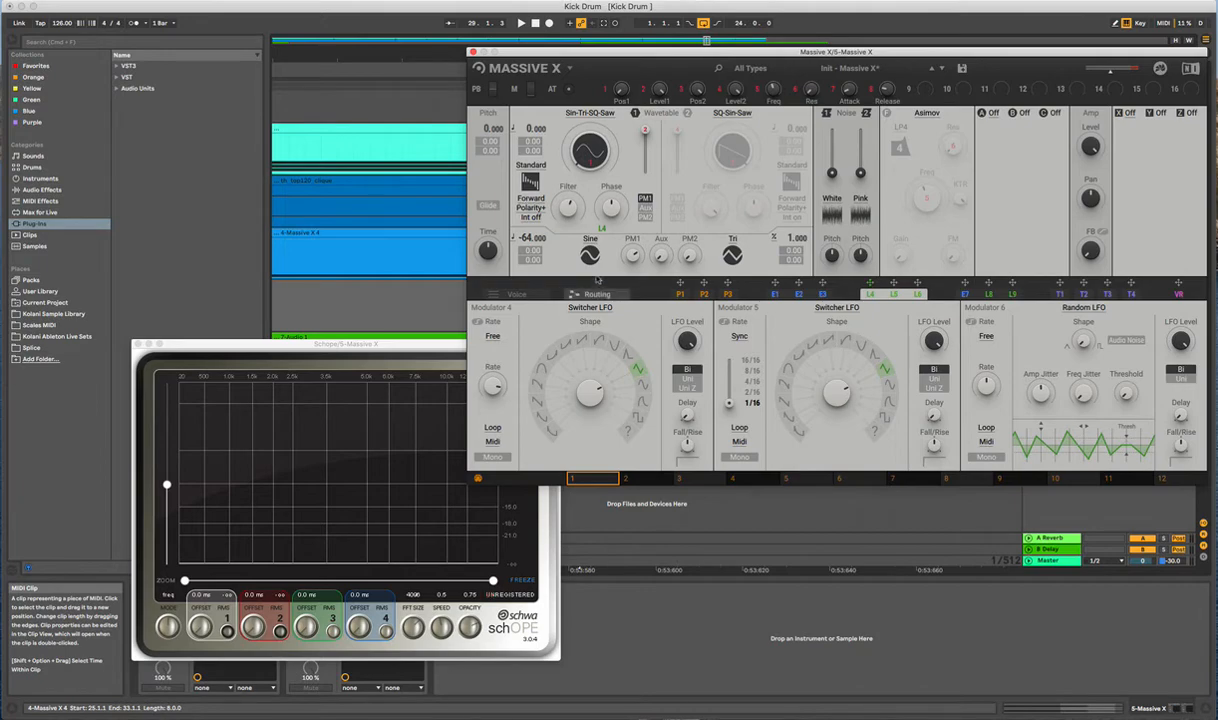
pyautogui.press('z')
pyautogui.press('a')
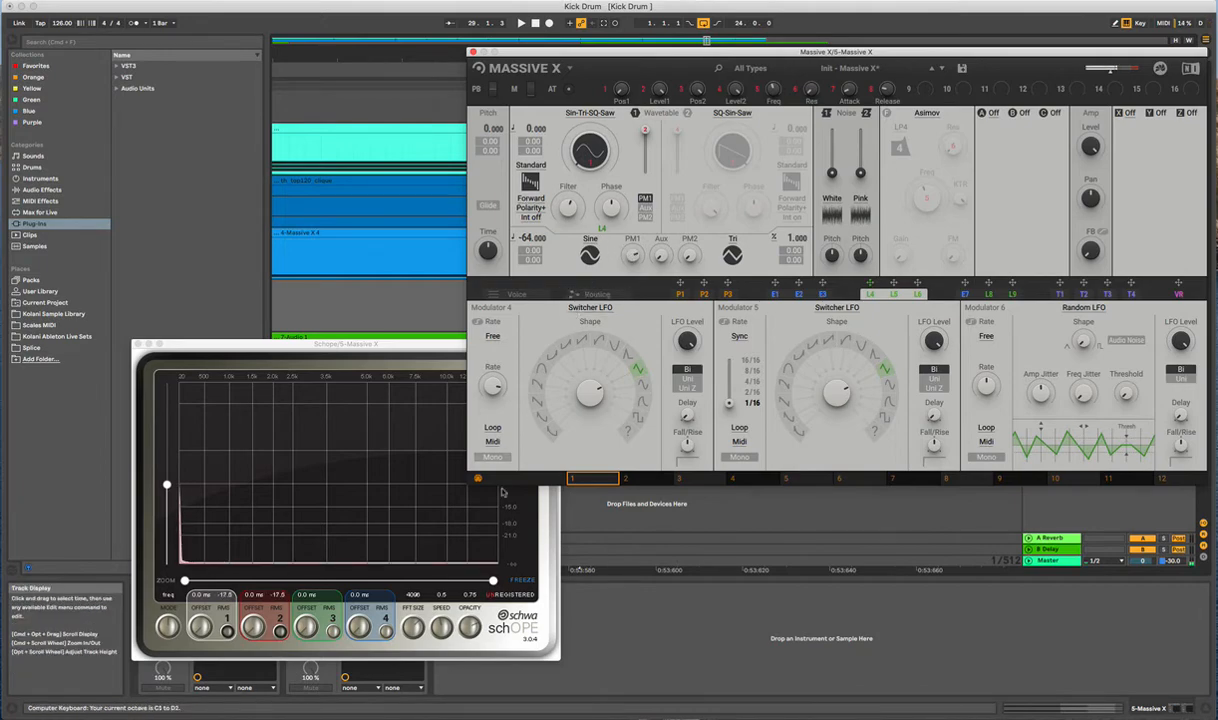
pyautogui.press('x')
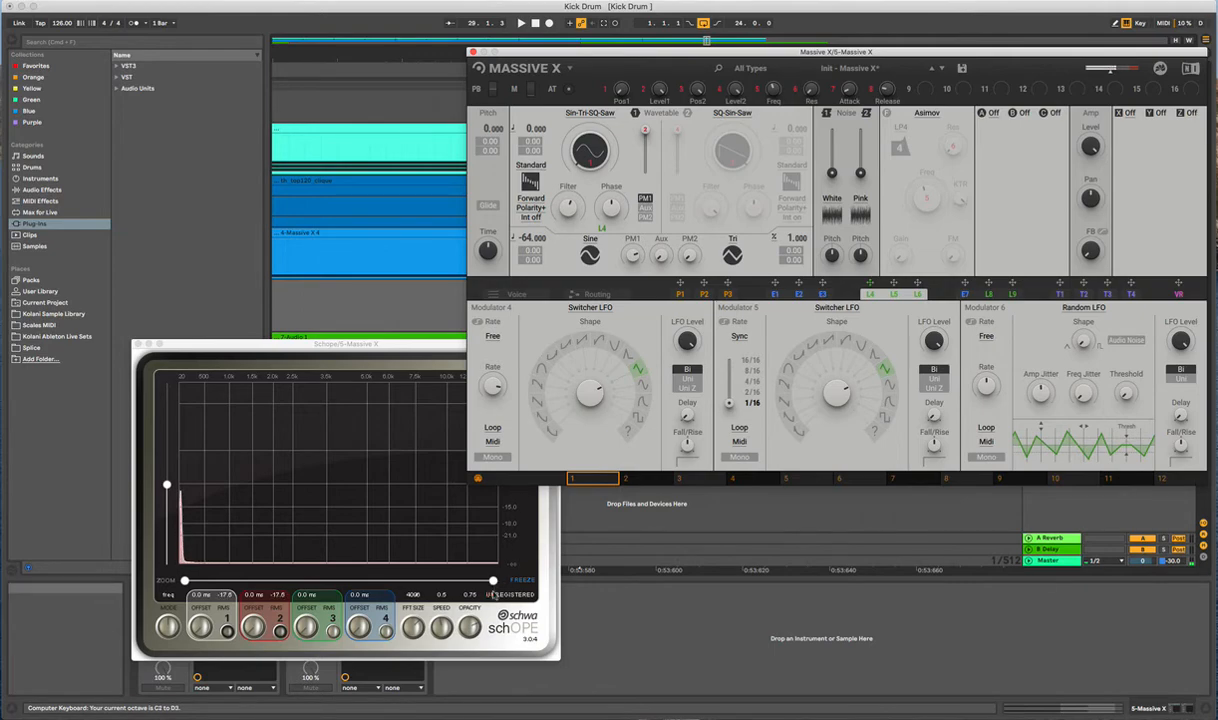
# Narrow Schope's spectrum to the lowest frequencies and play notes with oscillator 1's wavetable position moved to the square wave
pyautogui.moveTo(493, 581); pyautogui.dragTo(226, 581)
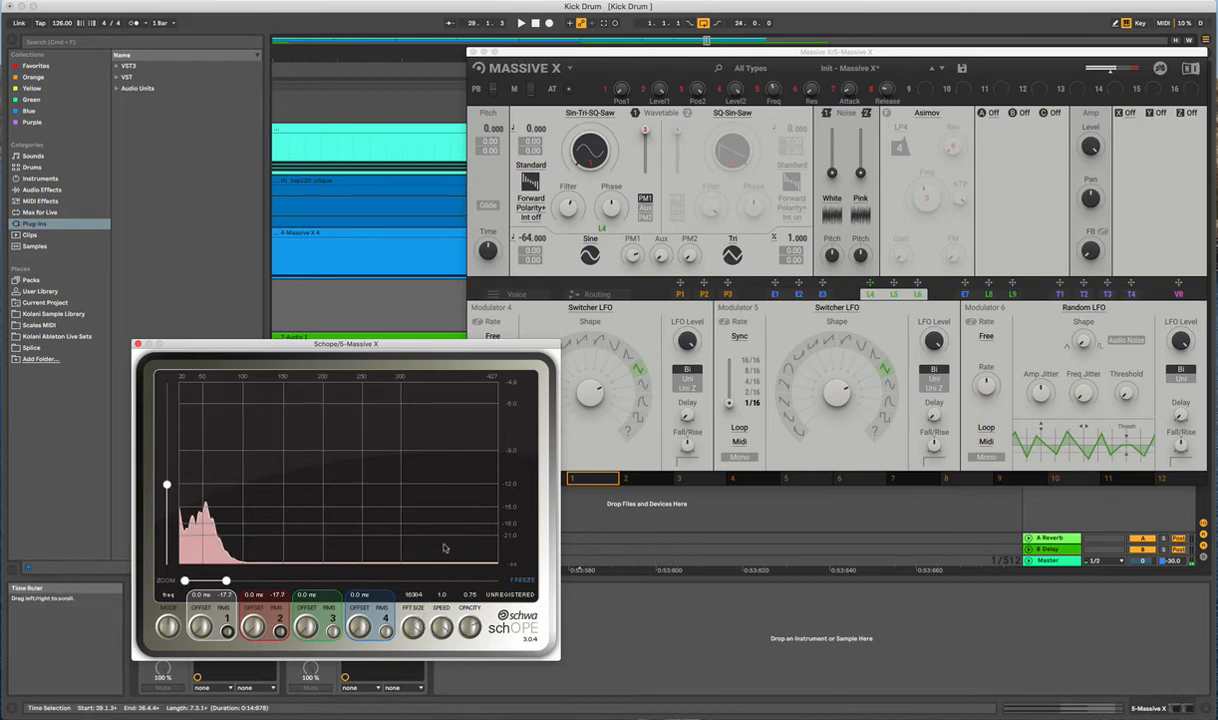
pyautogui.click(606, 240)
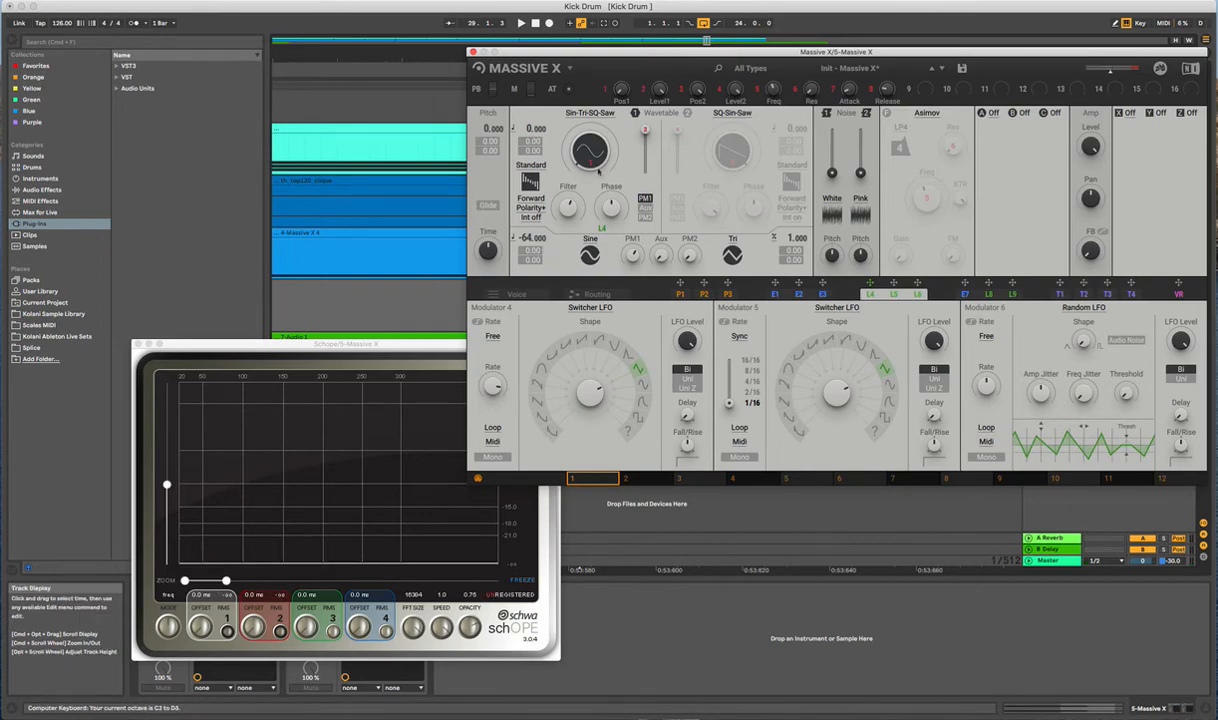
pyautogui.press('a')
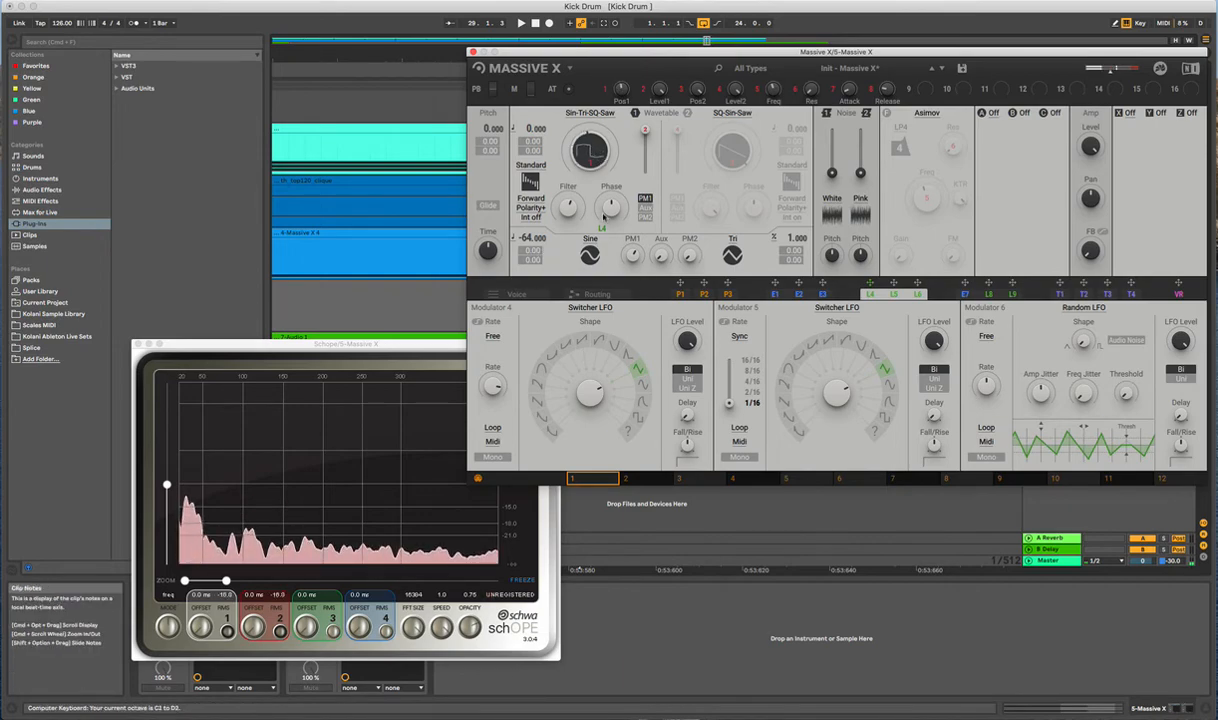
pyautogui.press('z')
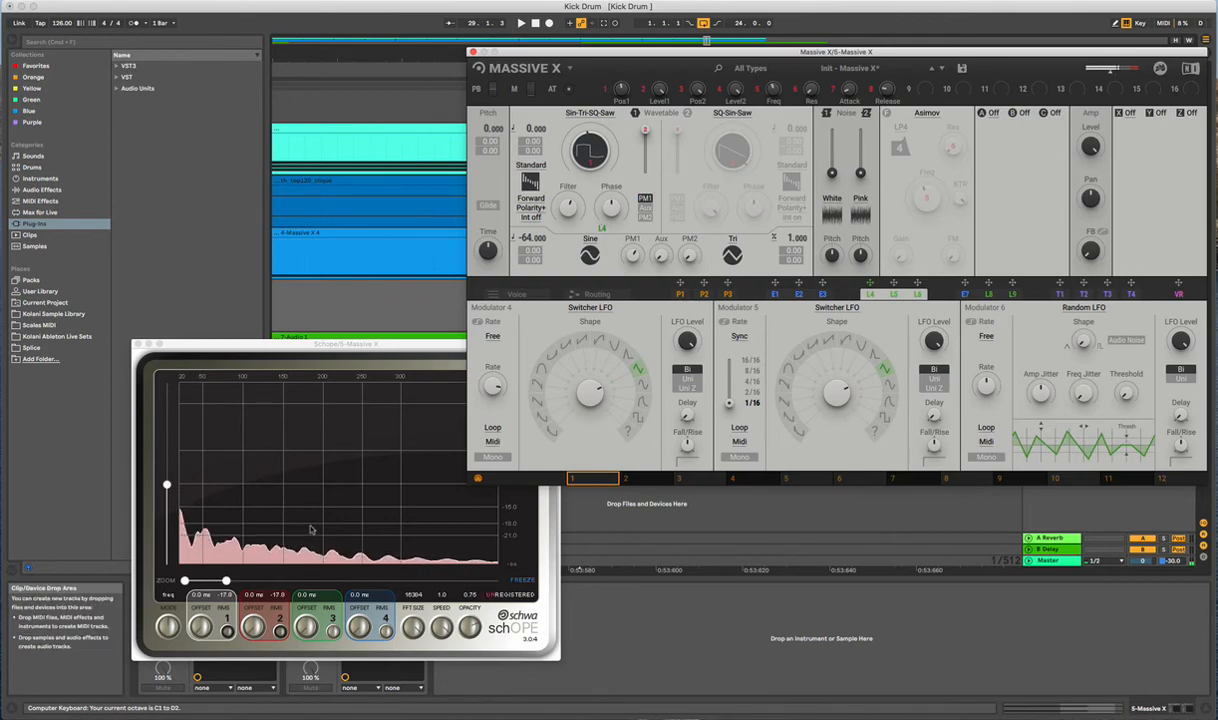
pyautogui.moveTo(226, 580); pyautogui.dragTo(198, 584)
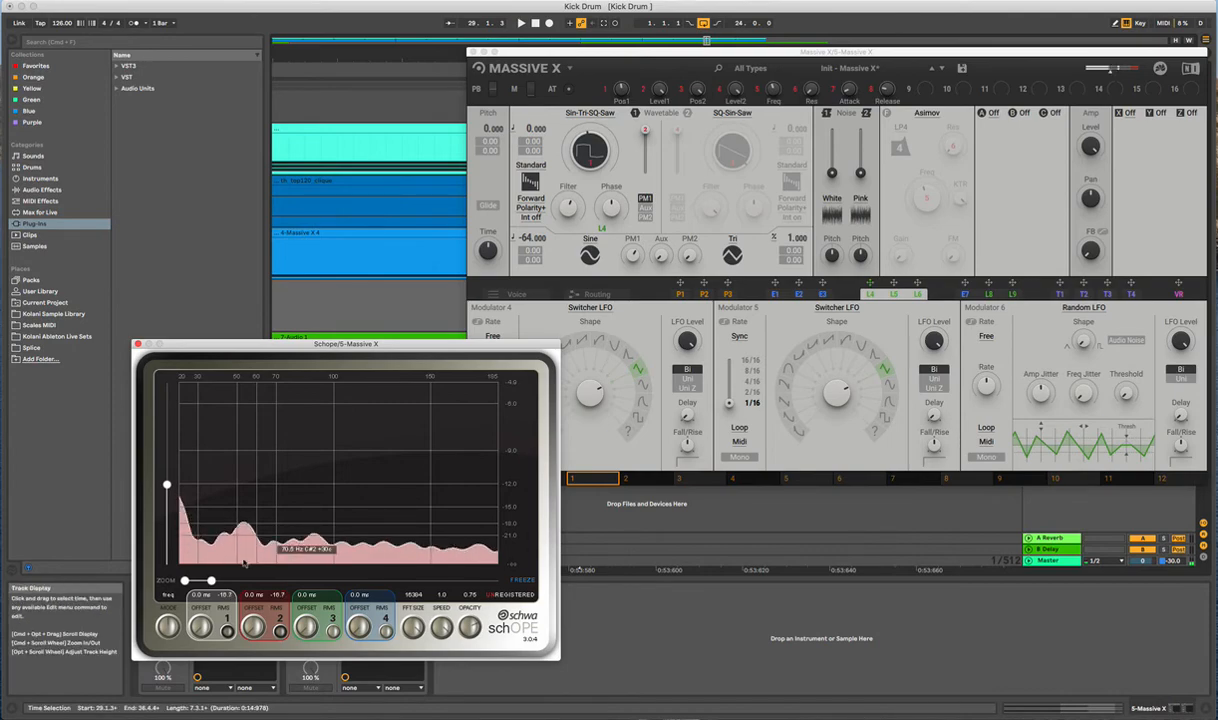
pyautogui.click(621, 265)
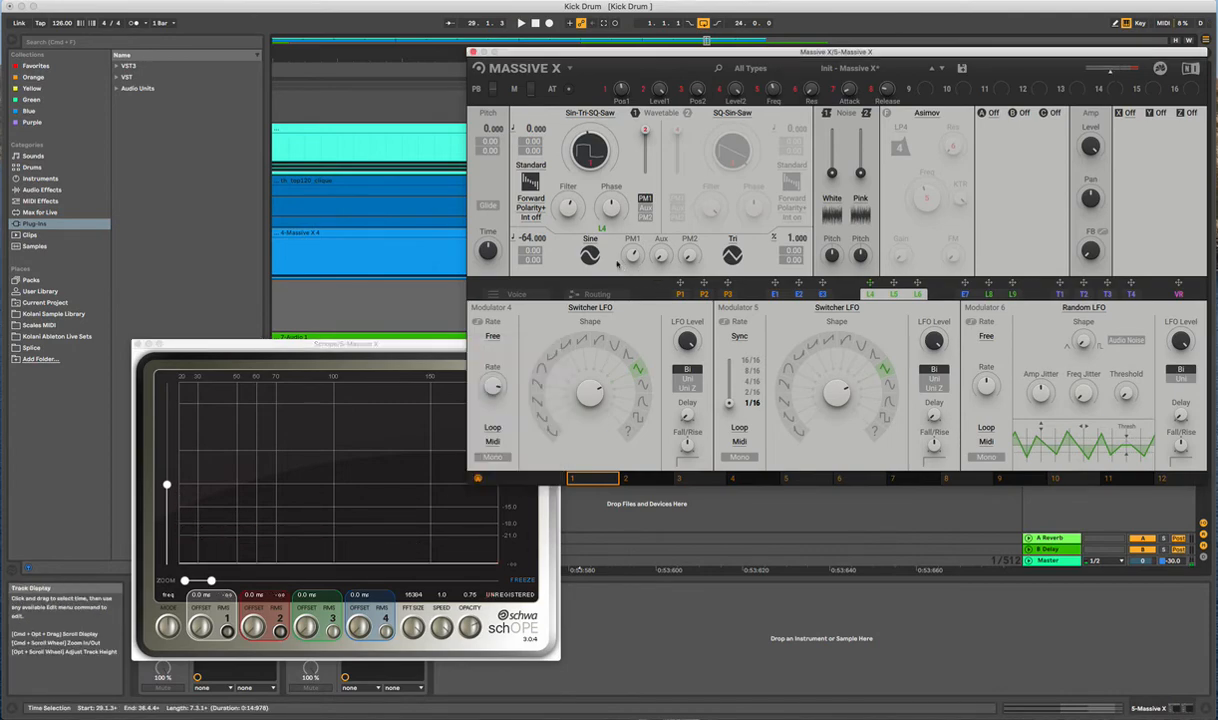
# Set the Sine modulator's pitch to -12.000 and widen Schope's frequency range to about 3 kHz
pyautogui.doubleClick(532, 238)
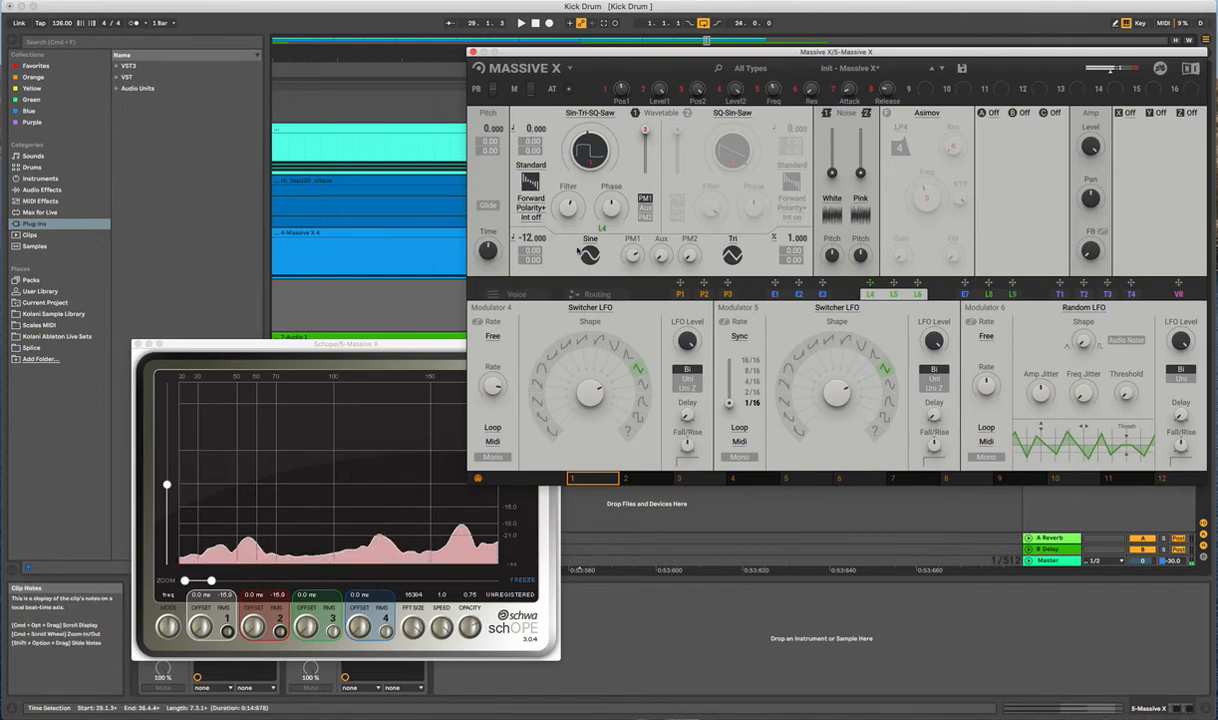
pyautogui.moveTo(212, 581); pyautogui.dragTo(371, 581)
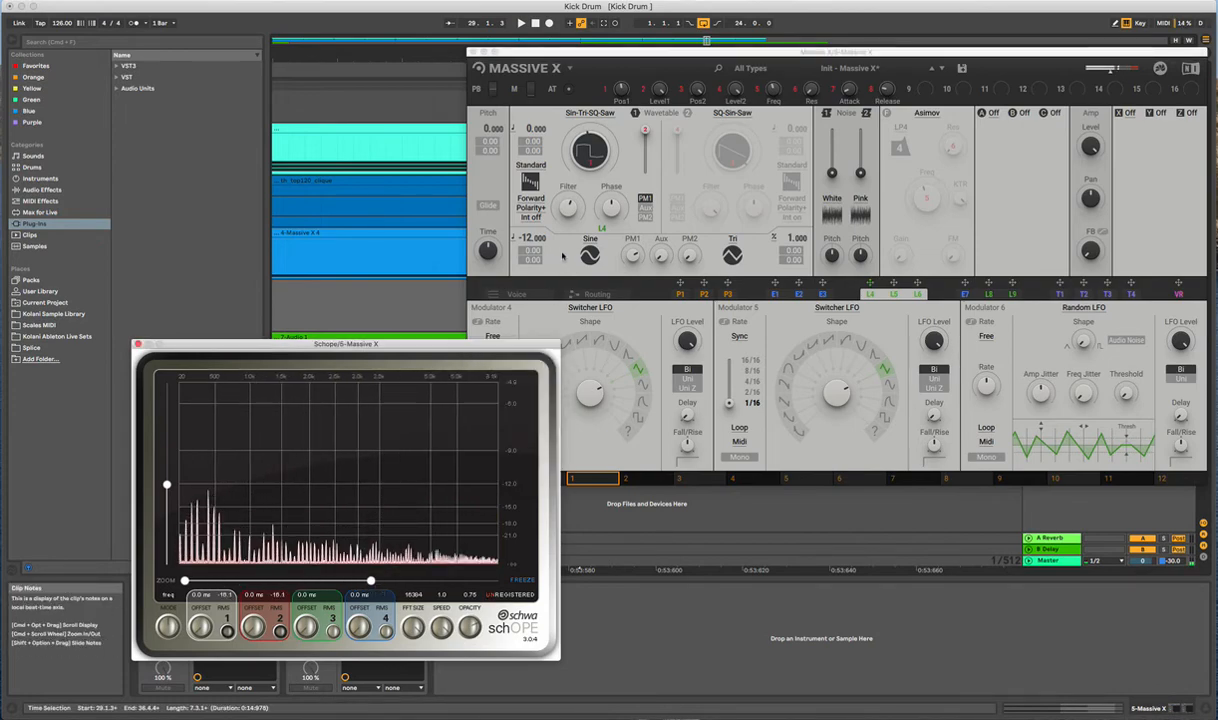
# Try several Sine modulator pitches, including 8.000, 12.000 and -9.000, and reset the pitch to 0.000
pyautogui.moveTo(527, 238); pyautogui.dragTo(527, 228)
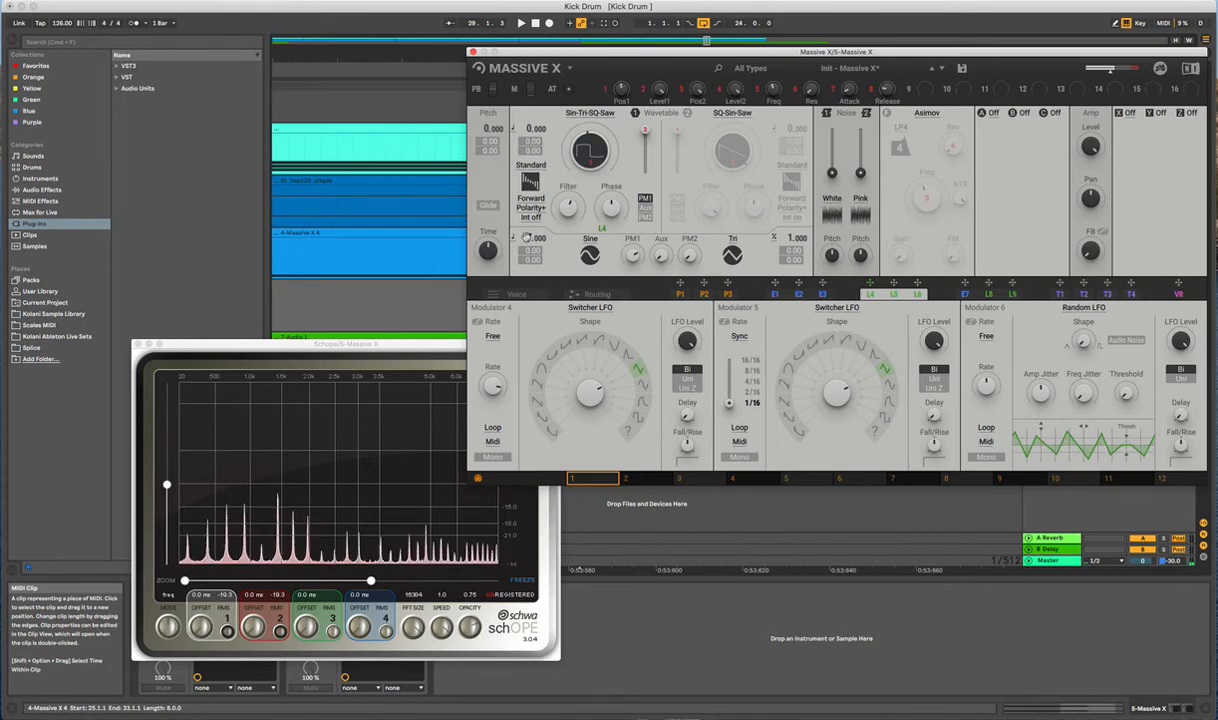
pyautogui.moveTo(531, 242)
pyautogui.mouseDown()
pyautogui.moveTo(531, 257)
pyautogui.moveTo(527, 237)
pyautogui.mouseUp()
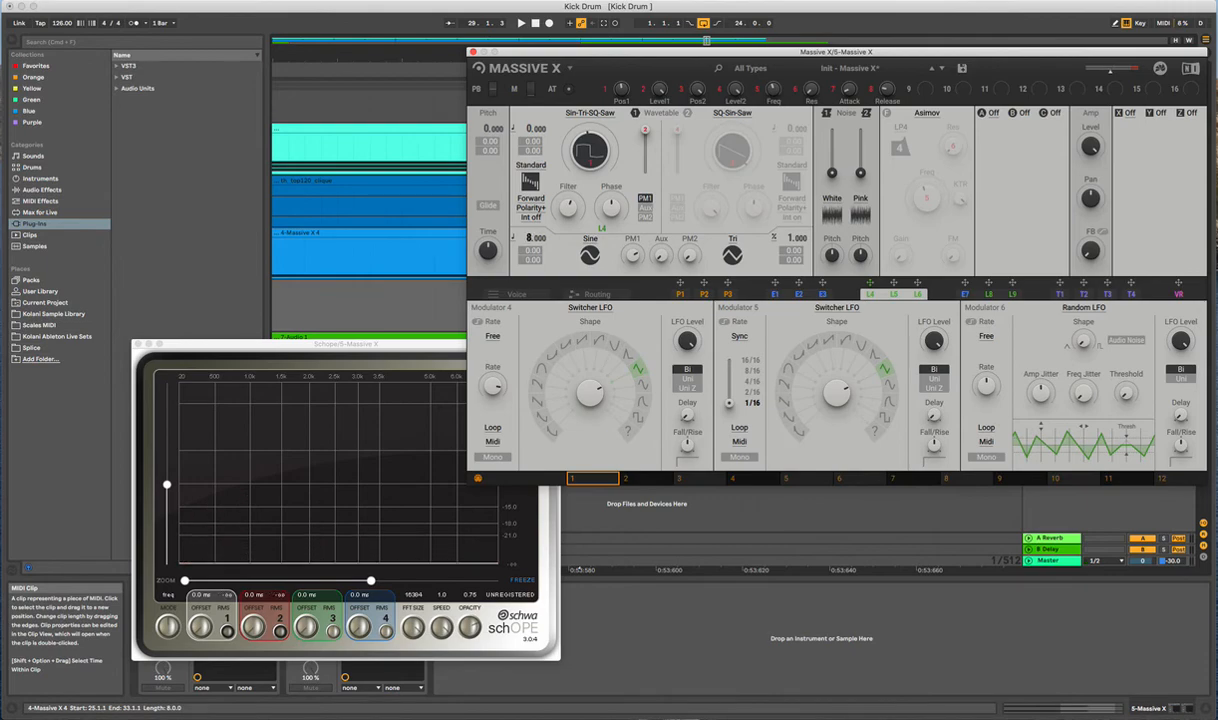
pyautogui.moveTo(527, 237); pyautogui.dragTo(527, 190)
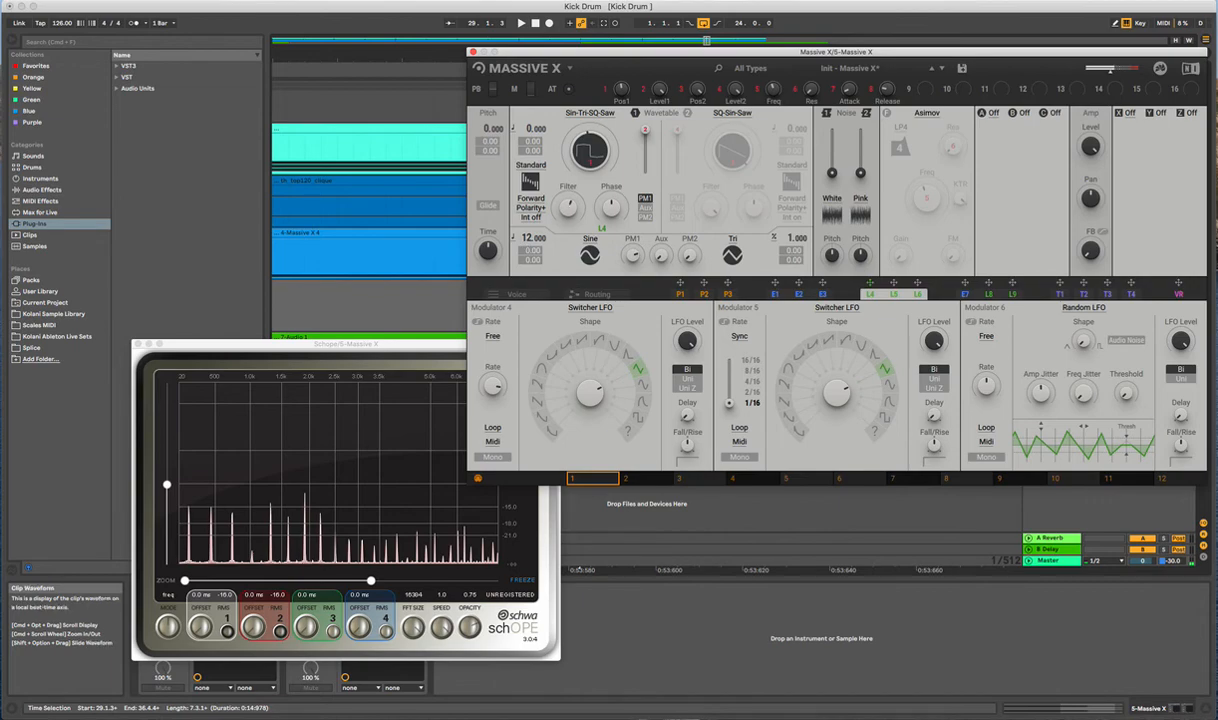
pyautogui.moveTo(522, 246); pyautogui.dragTo(522, 226)
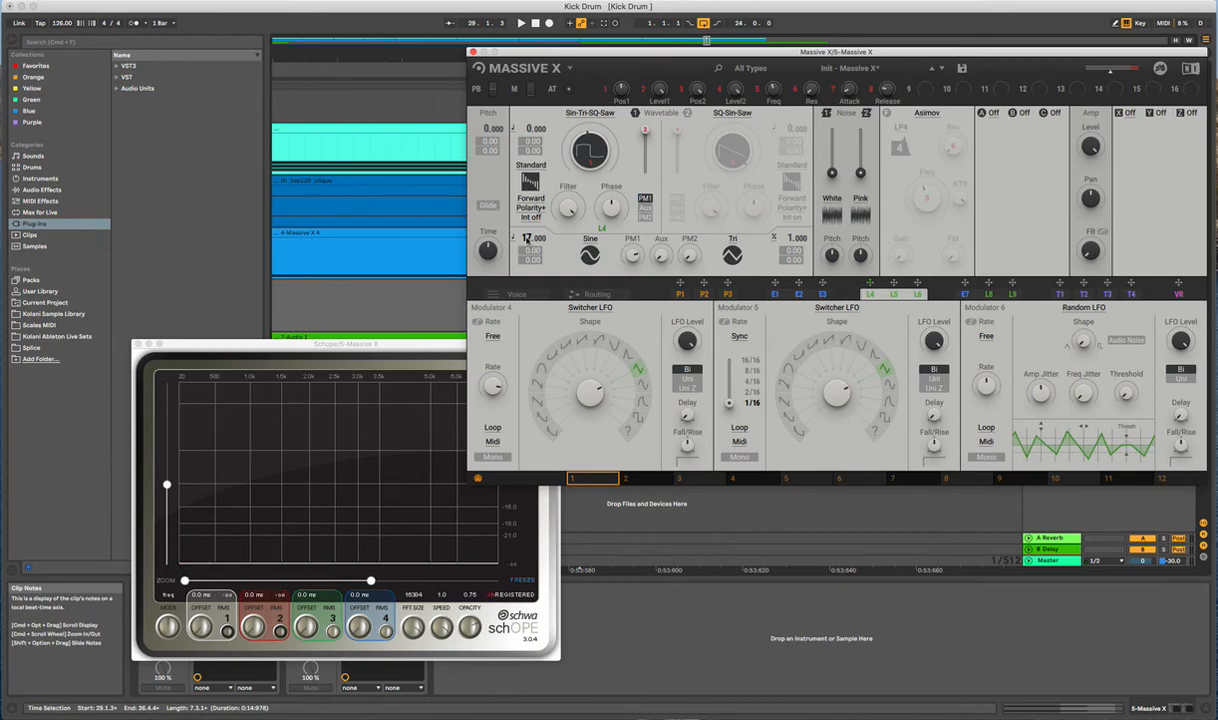
pyautogui.moveTo(535, 238); pyautogui.dragTo(535, 258)
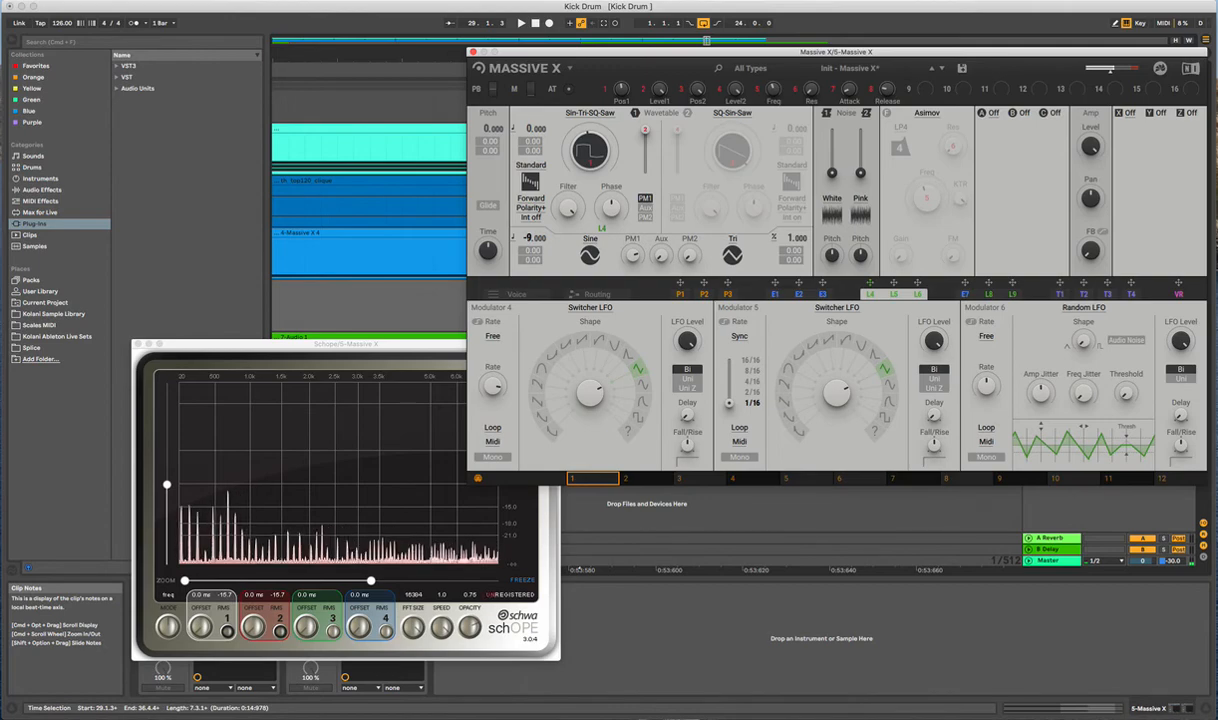
pyautogui.doubleClick(525, 238)
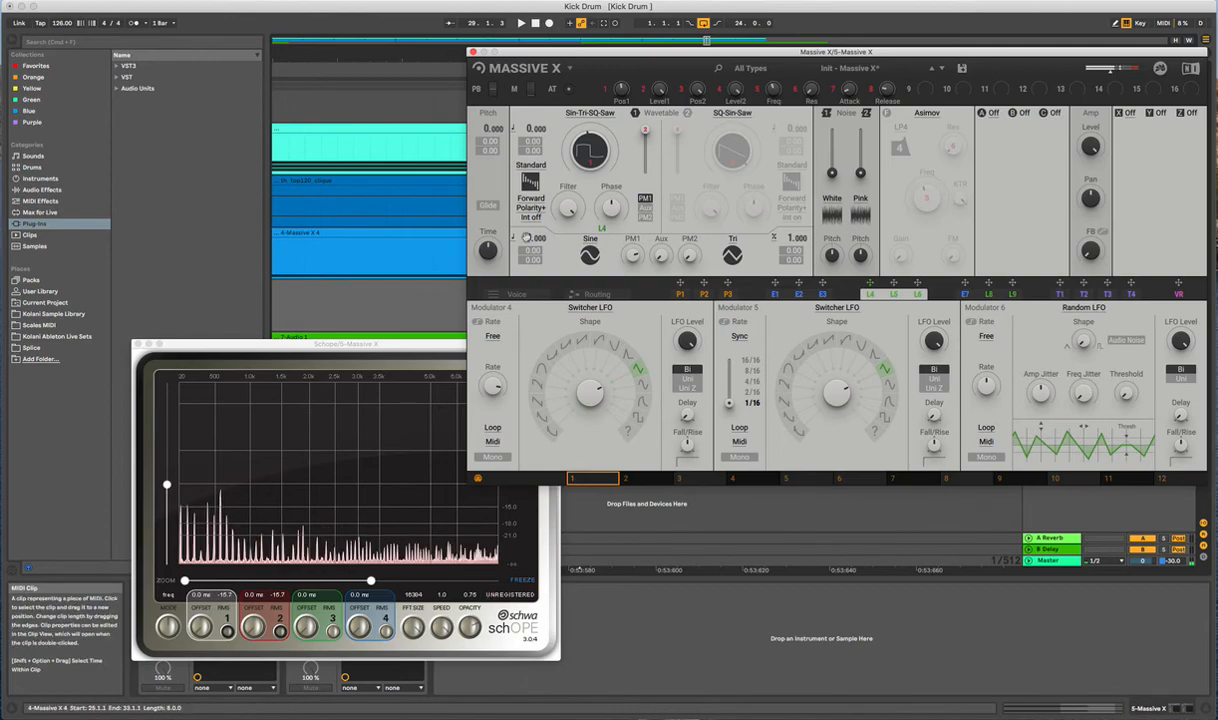
pyautogui.moveTo(525, 238); pyautogui.dragTo(525, 283)
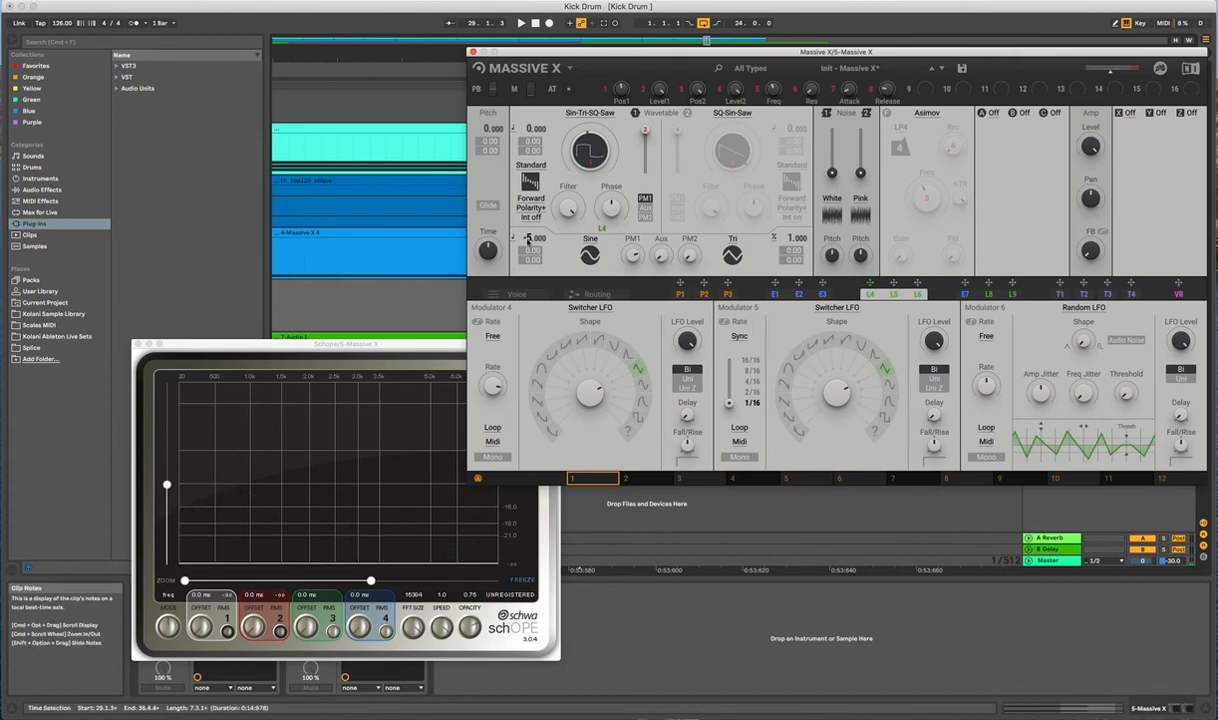
pyautogui.doubleClick(527, 240)
# Change the Sine modulator's waveform to TriB1, audition TriB2, TriB3 and SinN, and return to TriB1
pyautogui.click(570, 238)
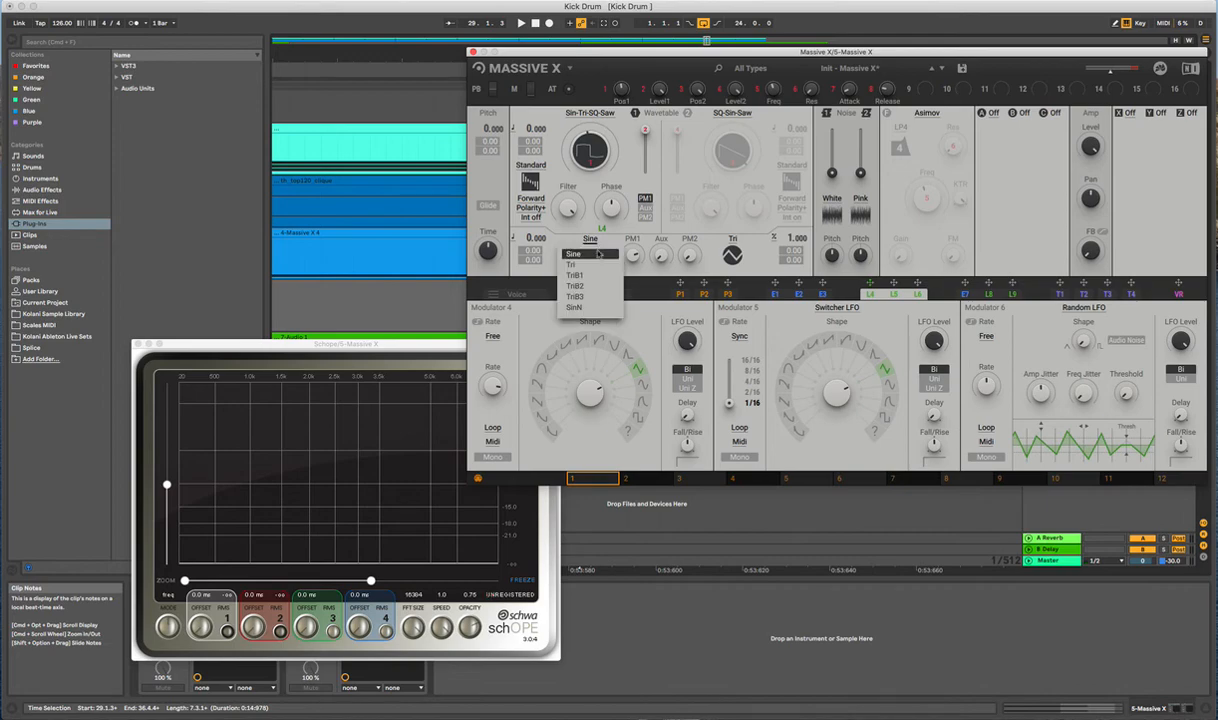
pyautogui.click(577, 275)
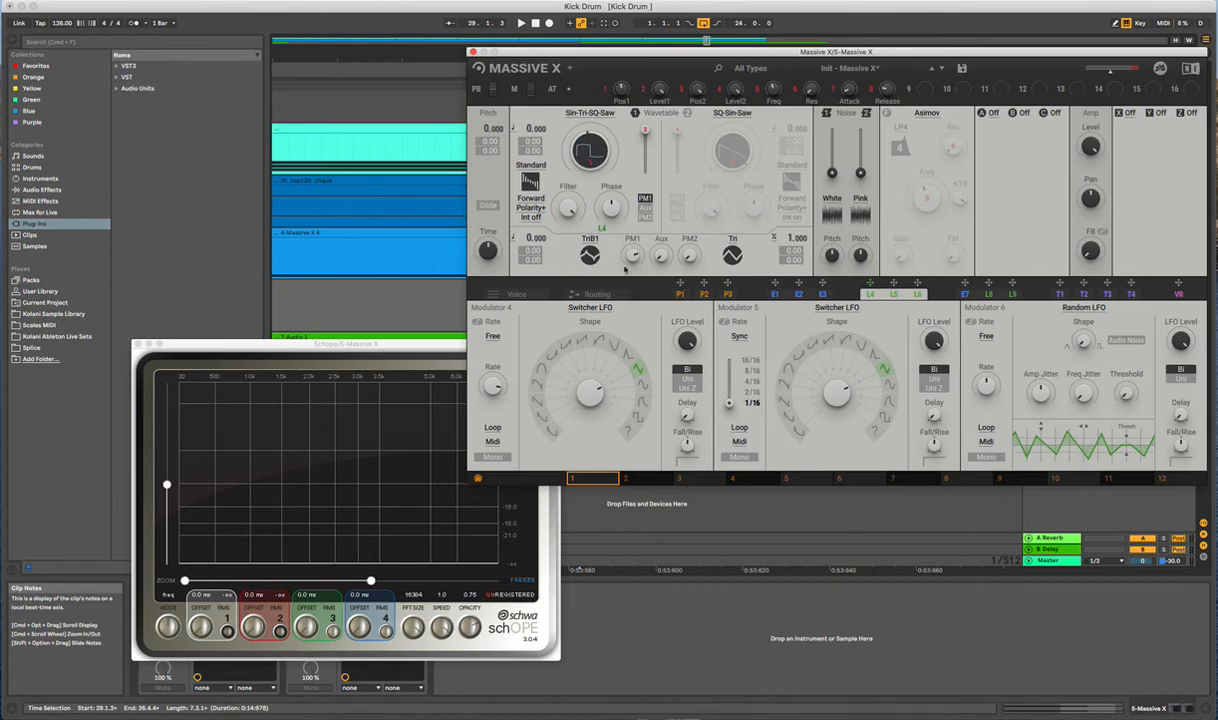
pyautogui.press('a')
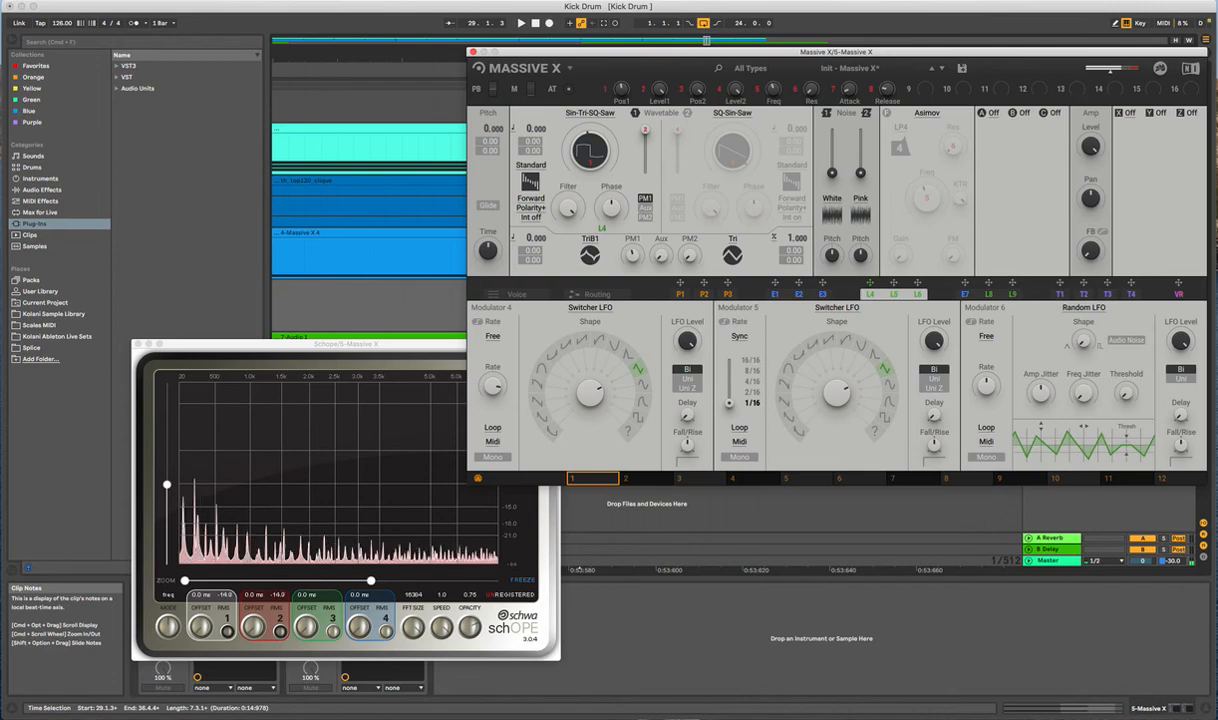
pyautogui.click(591, 239)
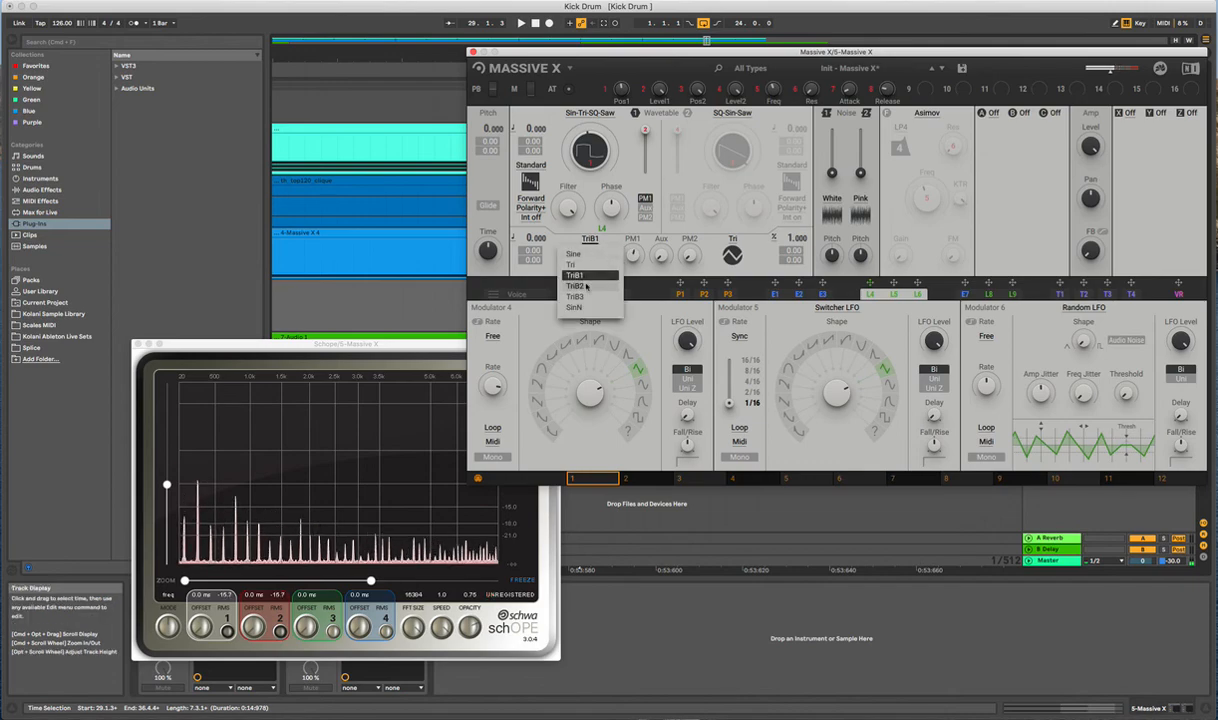
pyautogui.click(590, 287)
pyautogui.click(590, 239)
pyautogui.click(590, 297)
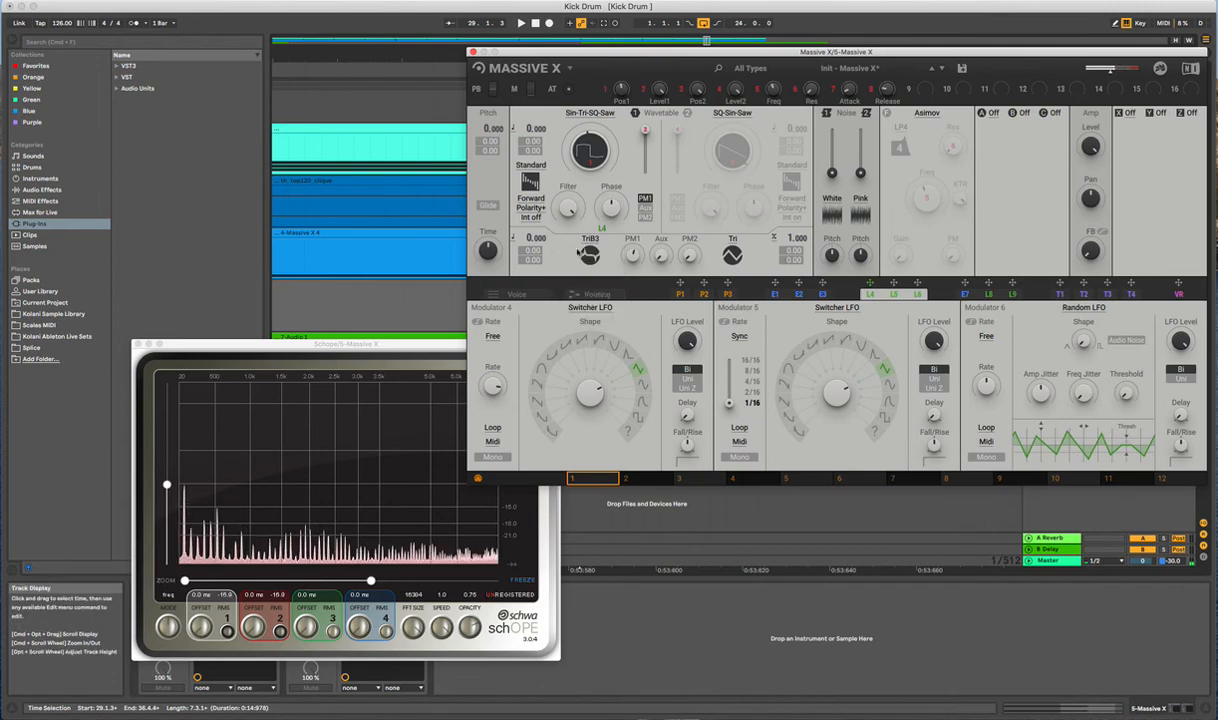
pyautogui.click(590, 239)
pyautogui.click(587, 308)
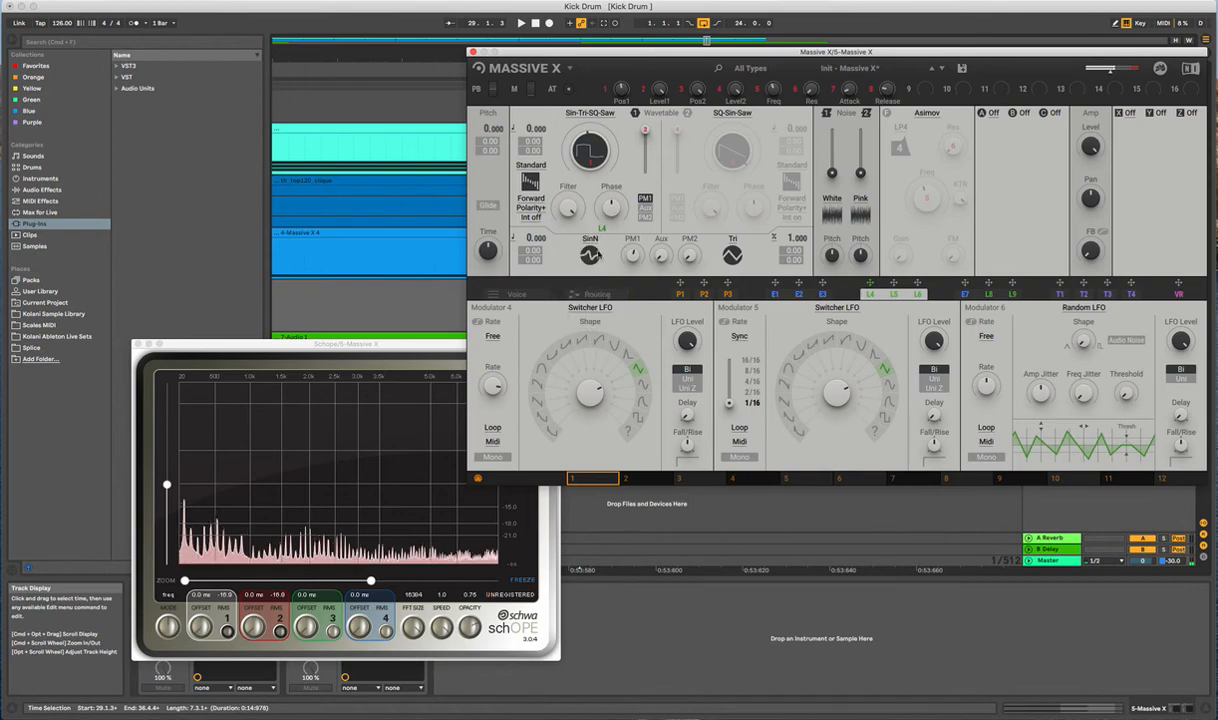
pyautogui.click(590, 239)
pyautogui.click(590, 275)
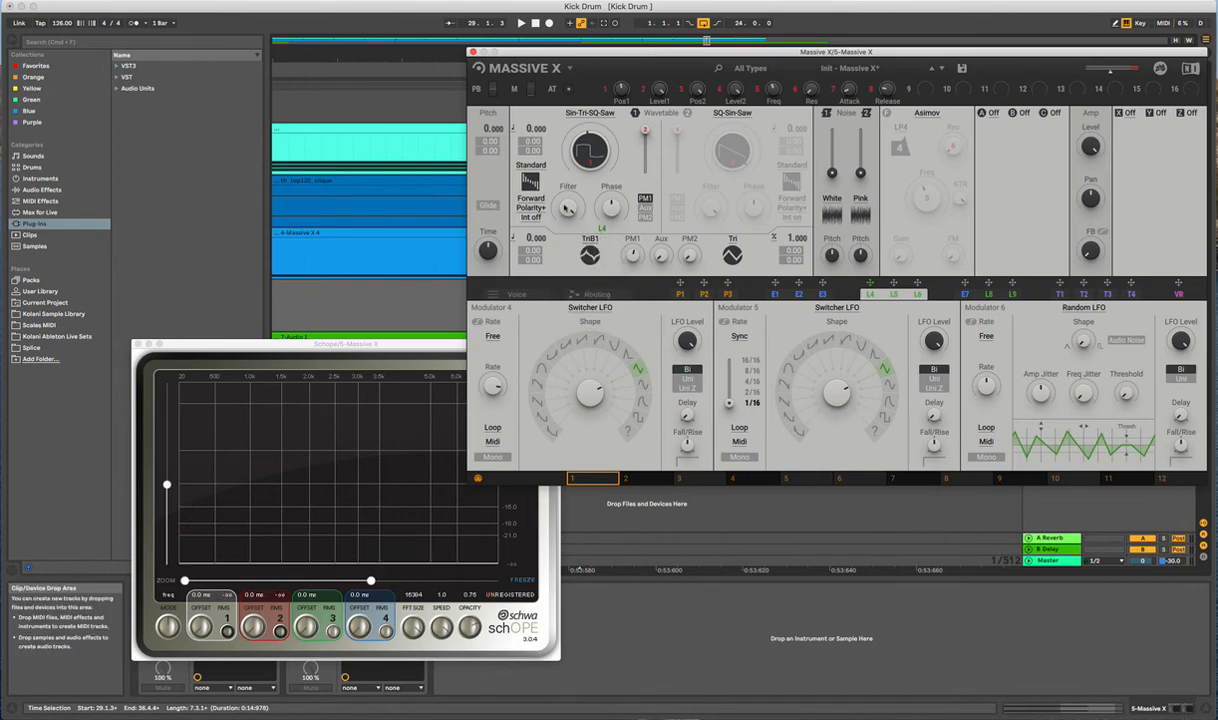
# Switch oscillator 1 to Gorilla mode, set its modulator waveform to TriB2, and lower the modulator's pitch to -12.000
pyautogui.click(530, 165)
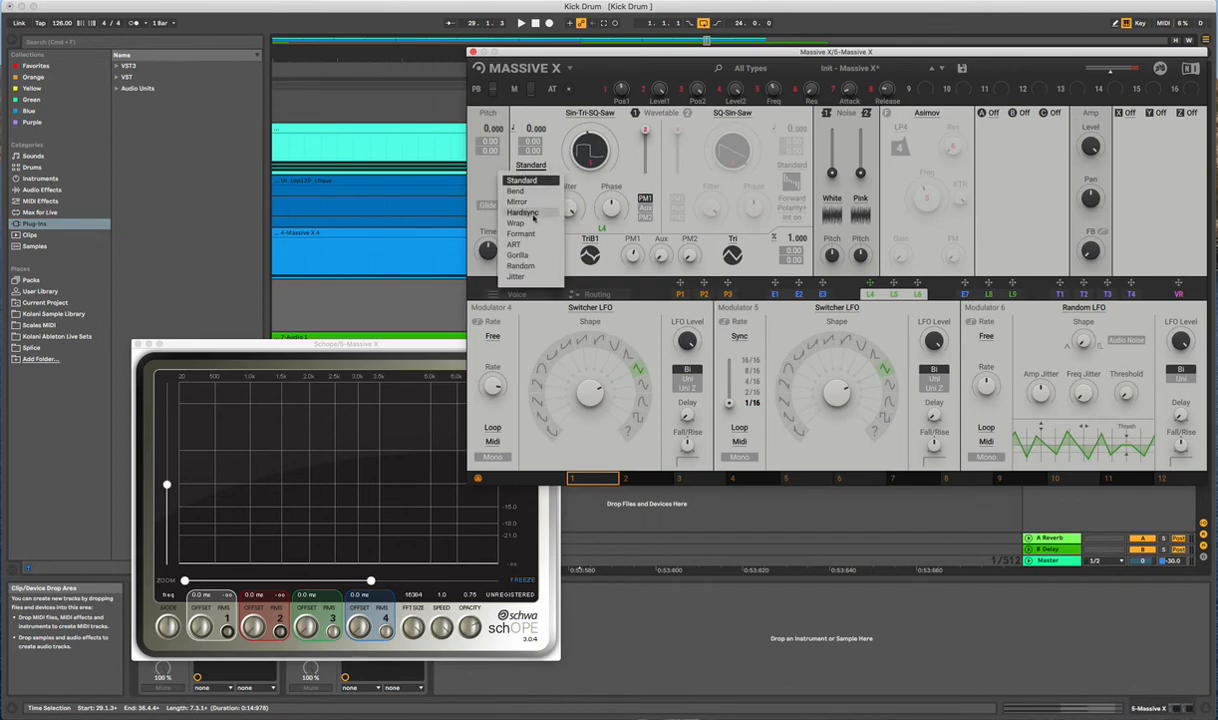
pyautogui.click(520, 255)
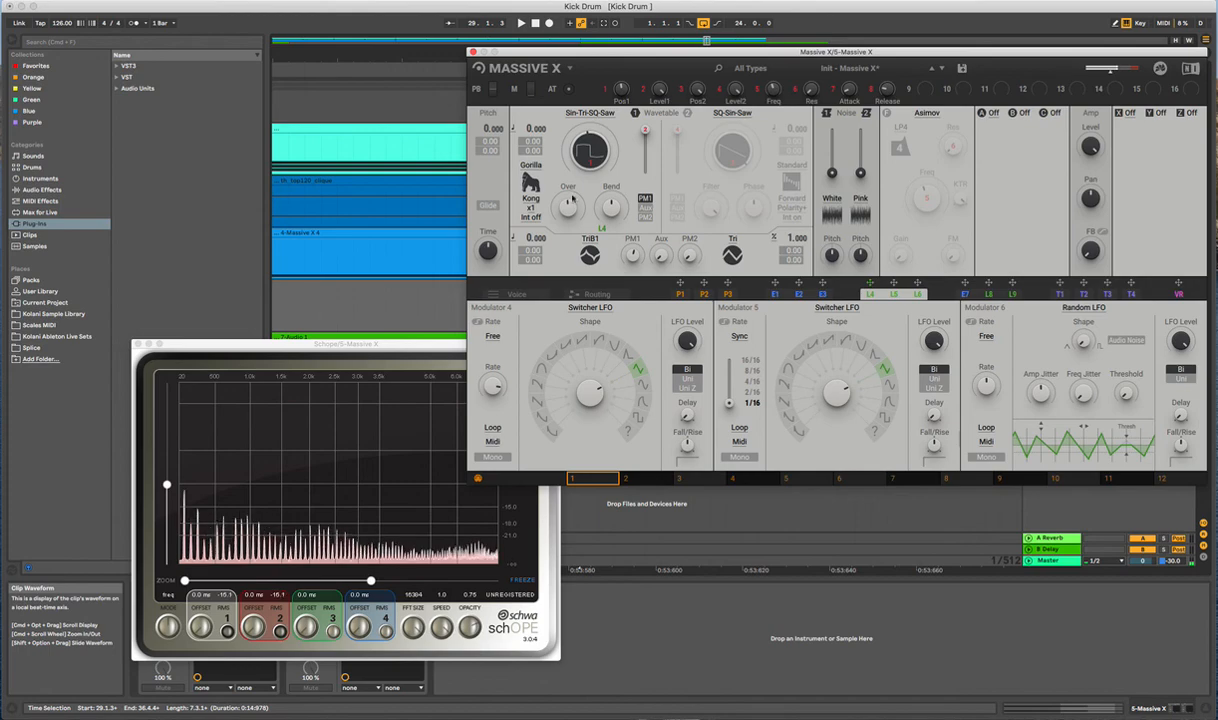
pyautogui.click(590, 239)
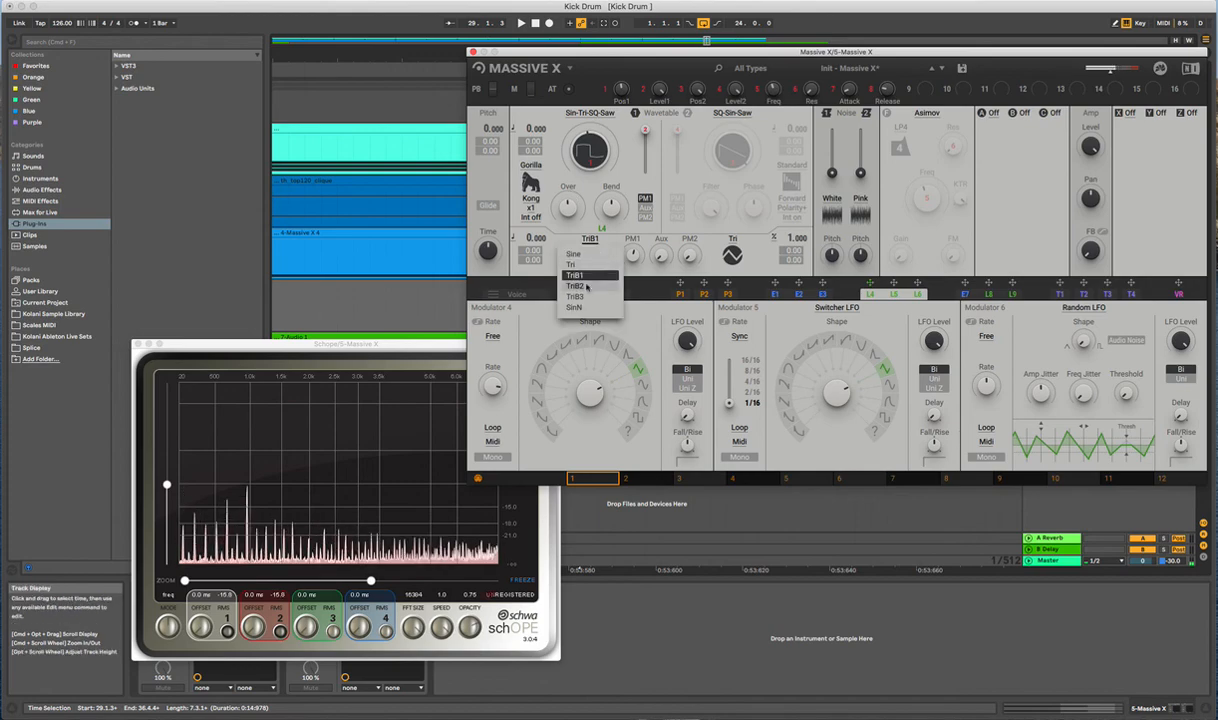
pyautogui.click(575, 286)
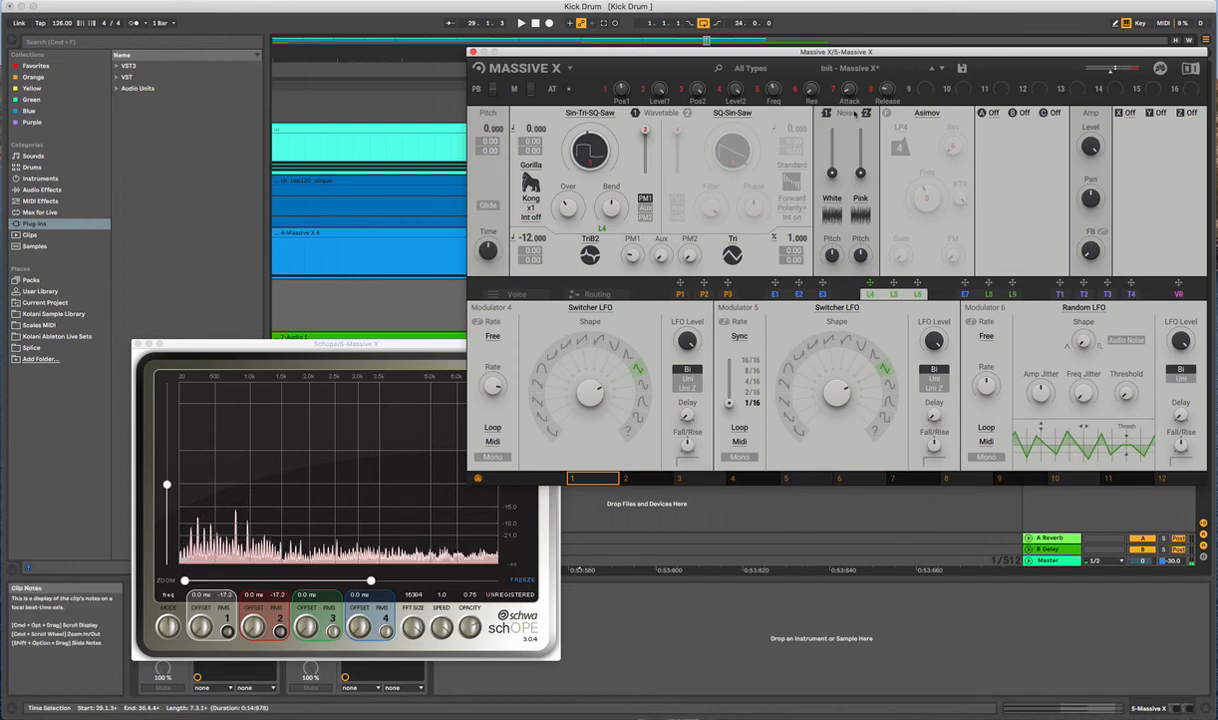
# Enable the Asimov filter and modulate its Freq with the E2 Modulation Envelope
pyautogui.click(886, 113)
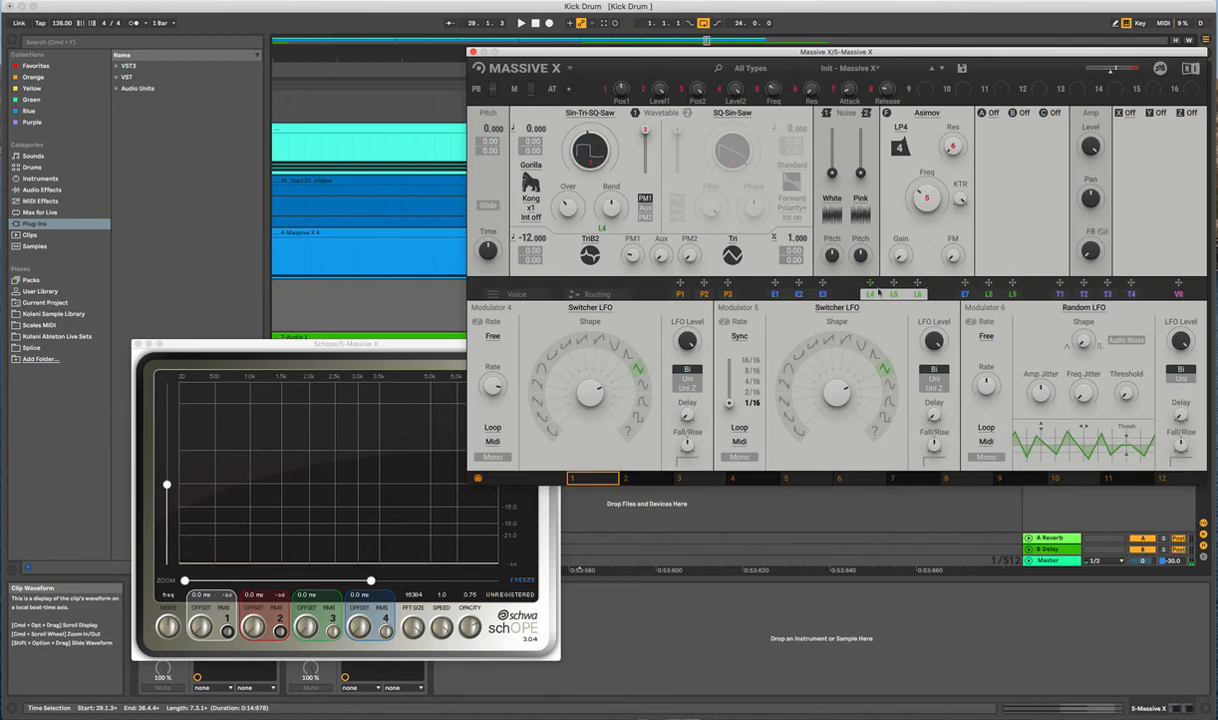
pyautogui.click(776, 293)
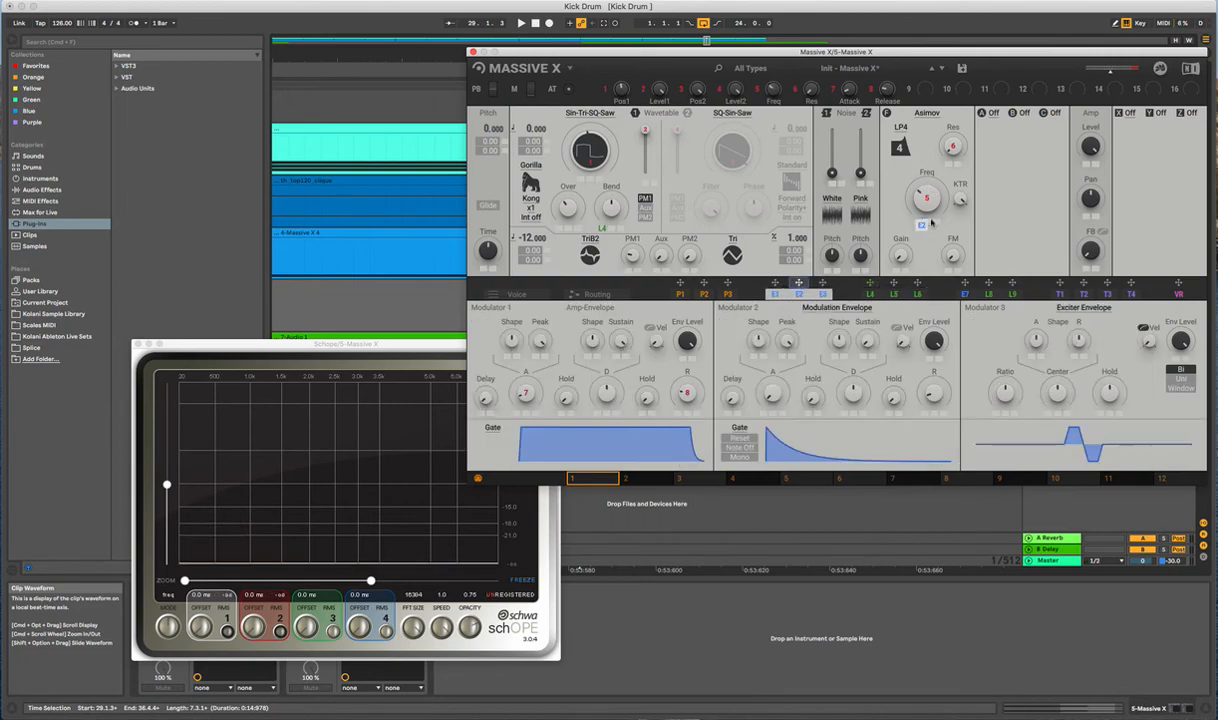
pyautogui.moveTo(921, 224); pyautogui.dragTo(921, 212)
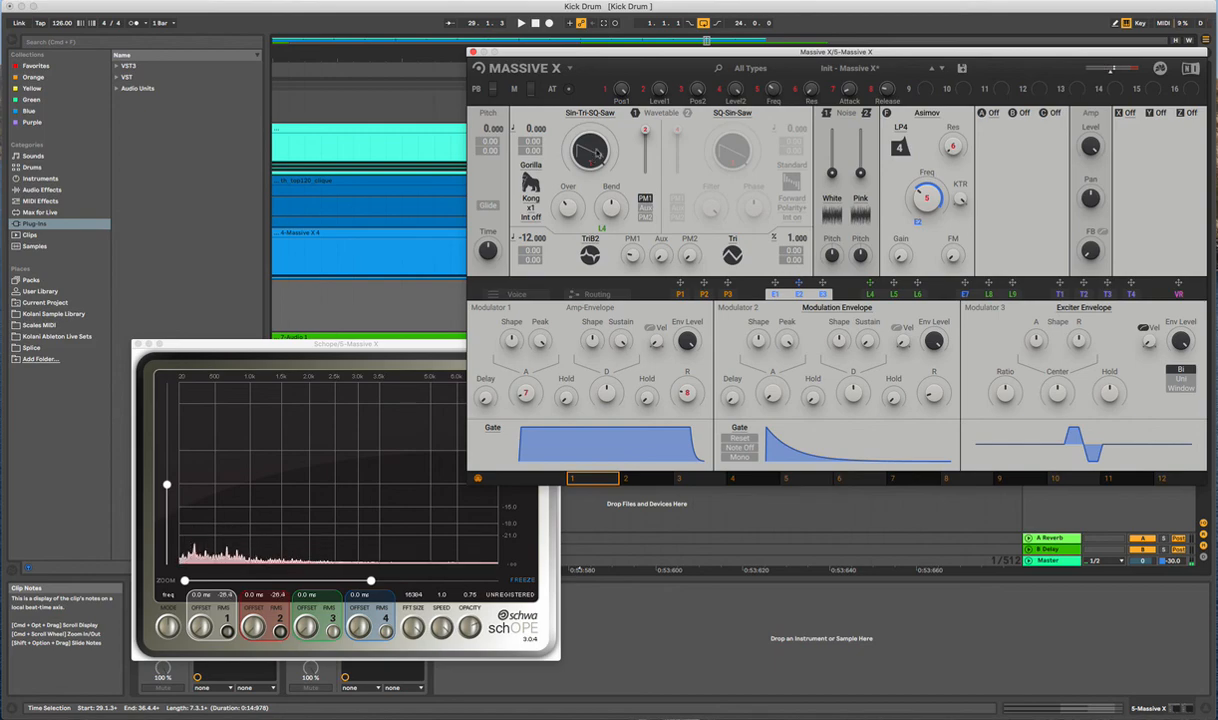
# Lower oscillator 1's wavetable position and load the Moto Saw wavetable from the Harmonics category
pyautogui.moveTo(590, 152); pyautogui.dragTo(590, 148)
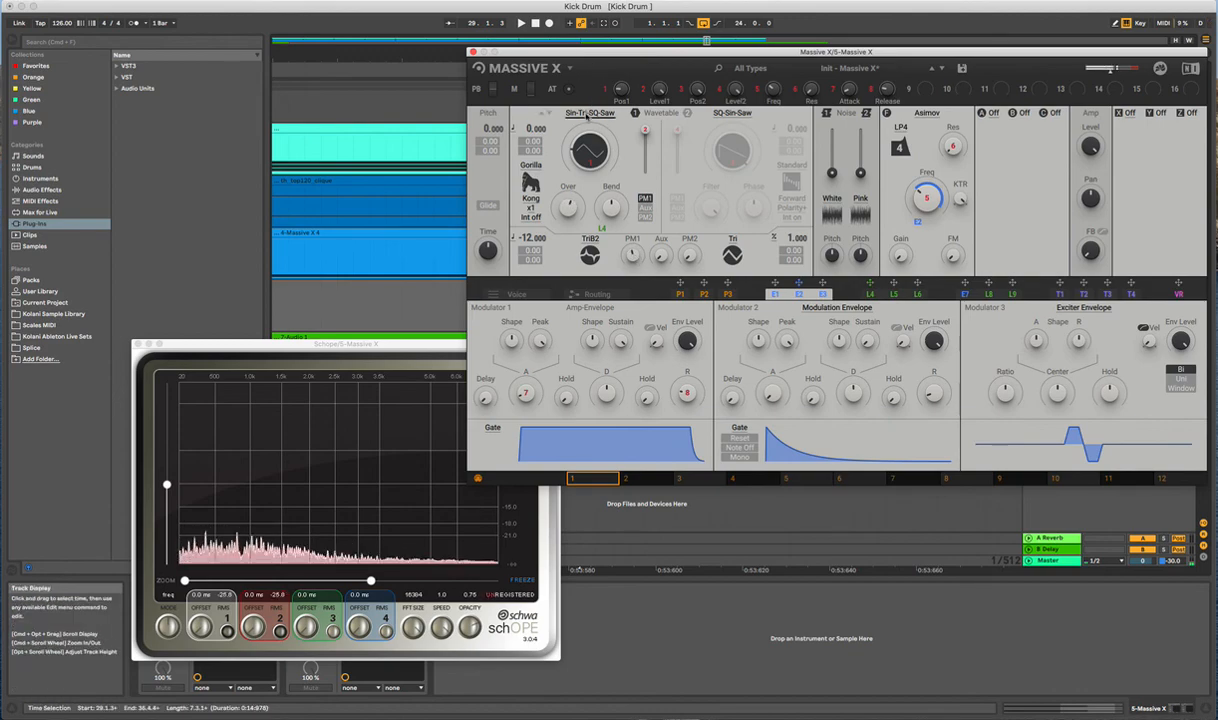
pyautogui.click(588, 114)
pyautogui.click(546, 163)
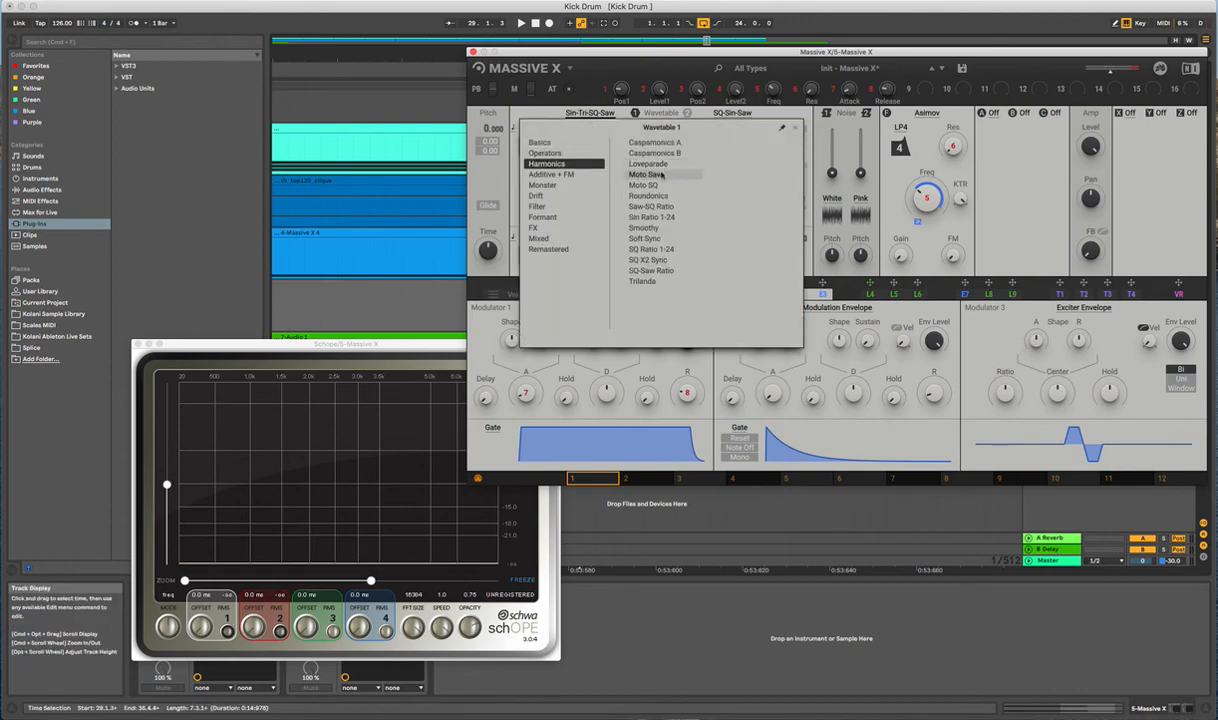
pyautogui.click(647, 174)
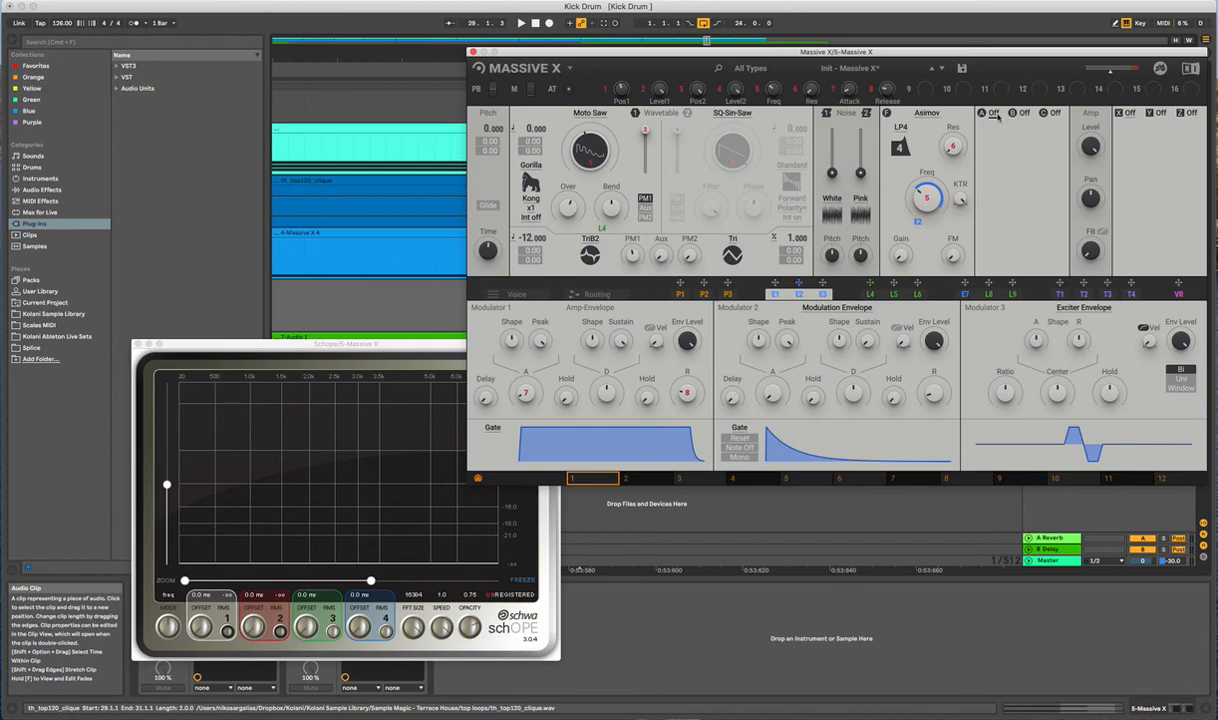
# Show the routing and load Distortion into insert A, raising its Drive, enabling HQ and auditioning notes
pyautogui.click(628, 295)
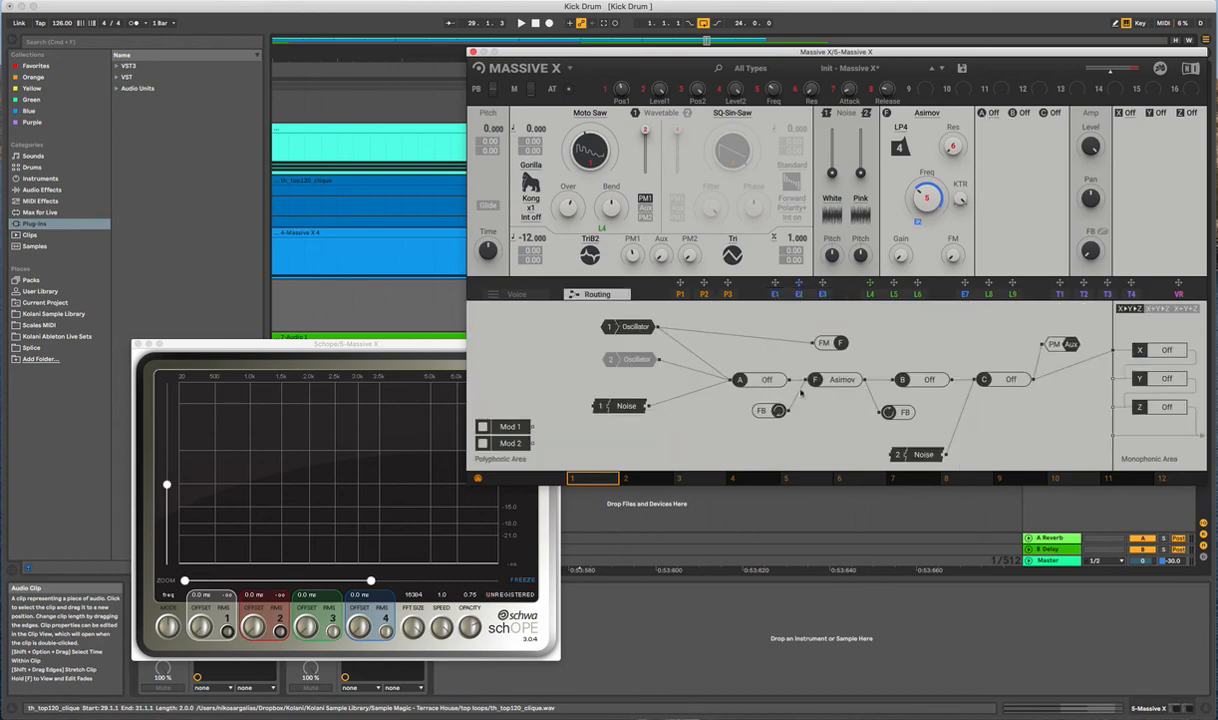
pyautogui.click(988, 113)
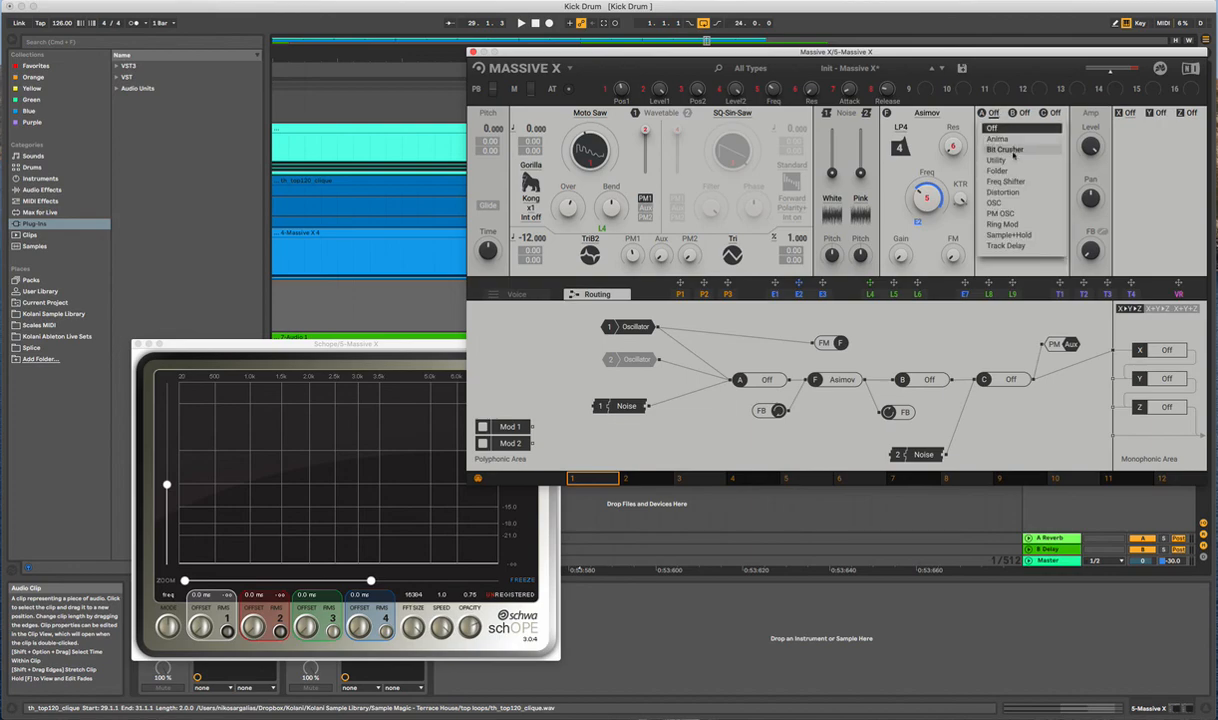
pyautogui.click(1008, 191)
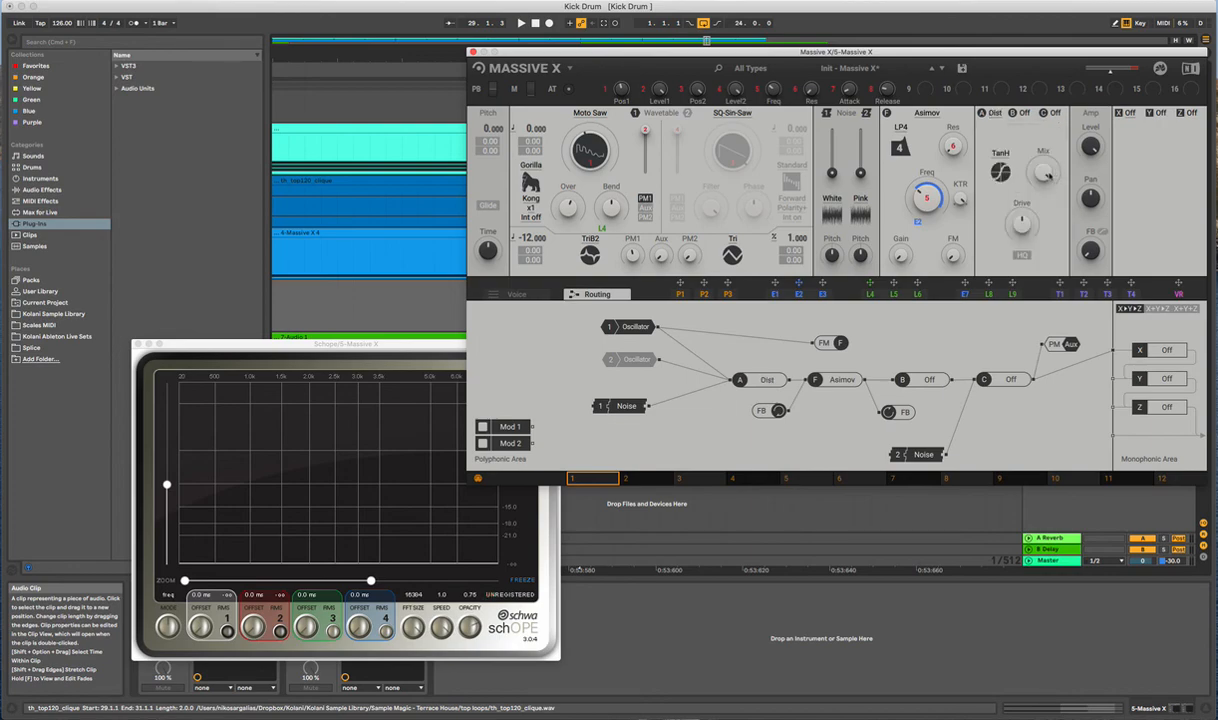
pyautogui.press('a')
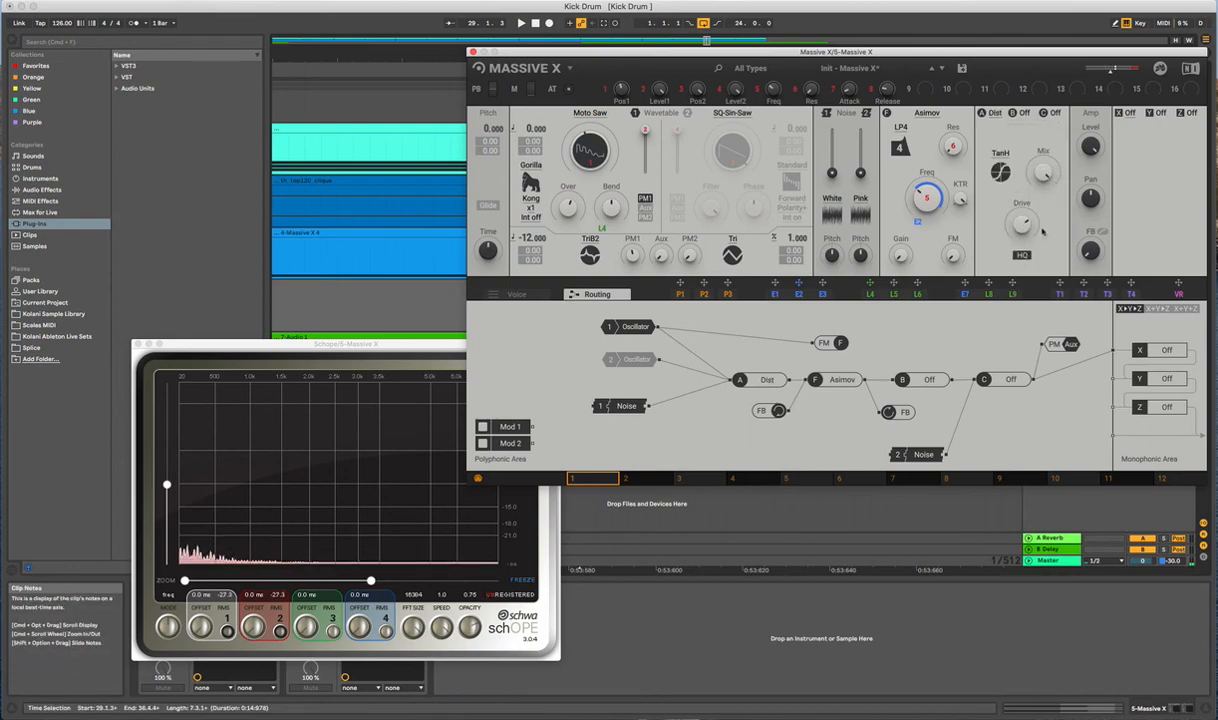
pyautogui.press('a')
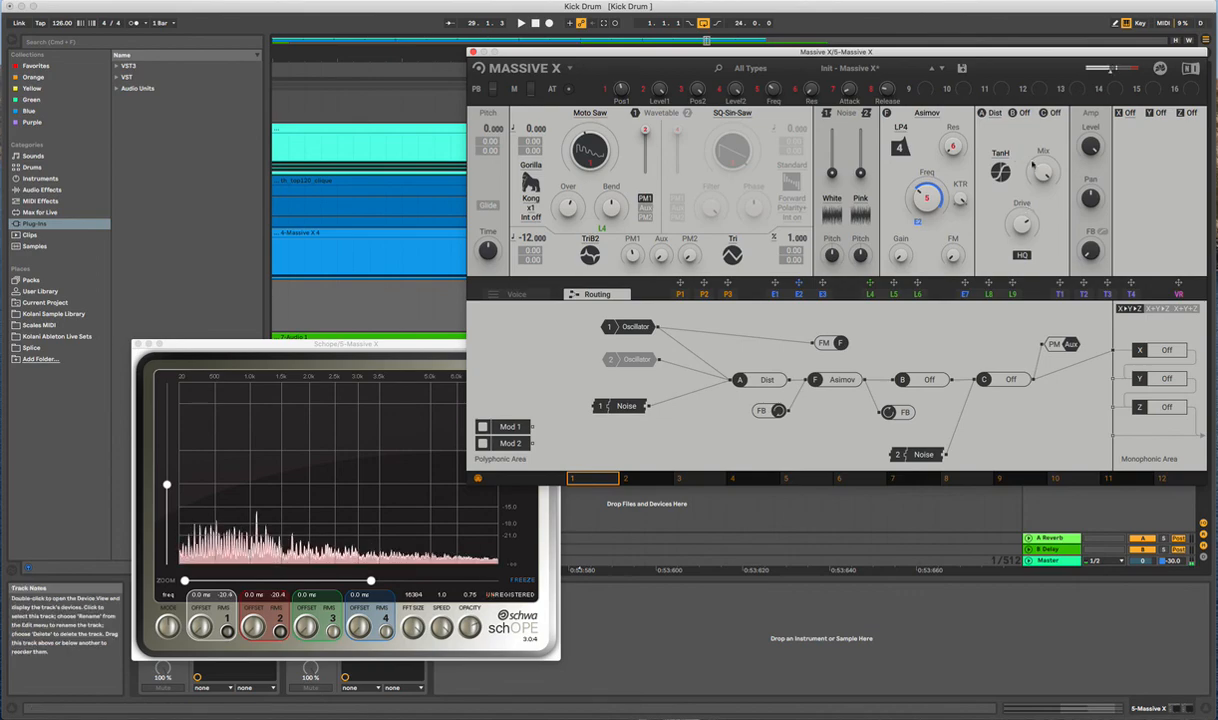
# Compare the sound with the insert A distortion bypassed and enabled by playing a note in each state
pyautogui.click(983, 113)
pyautogui.press('a')
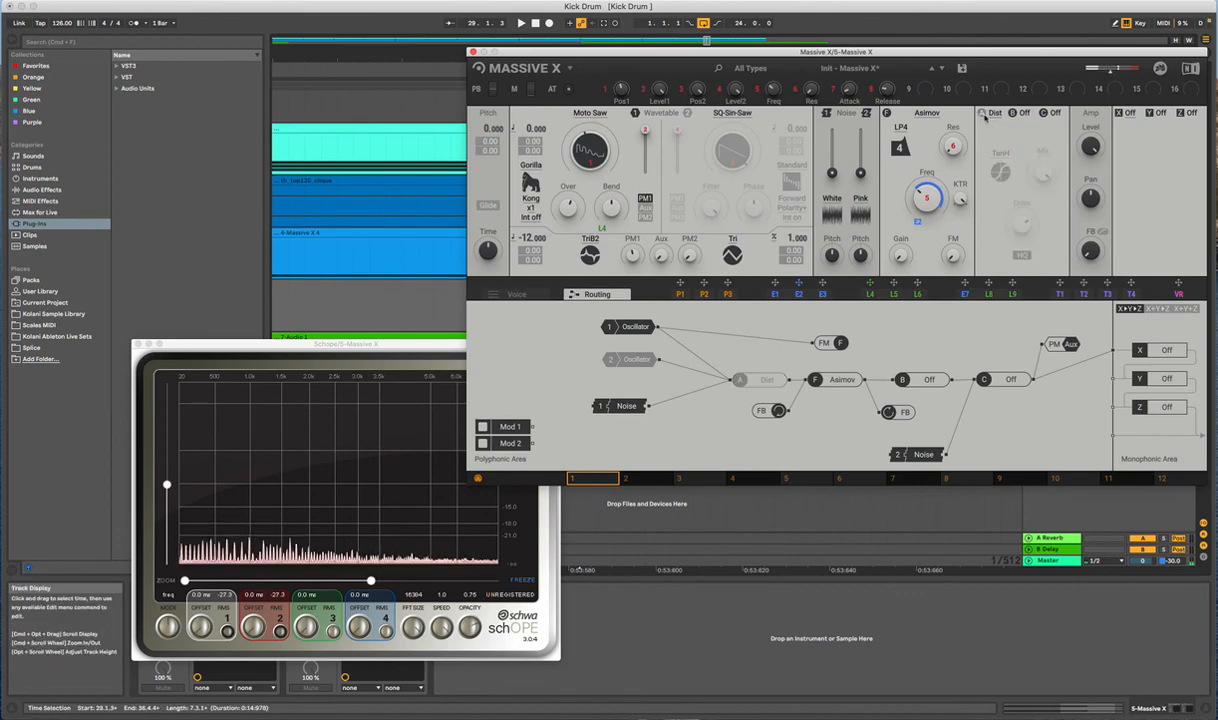
pyautogui.click(983, 113)
pyautogui.press('a')
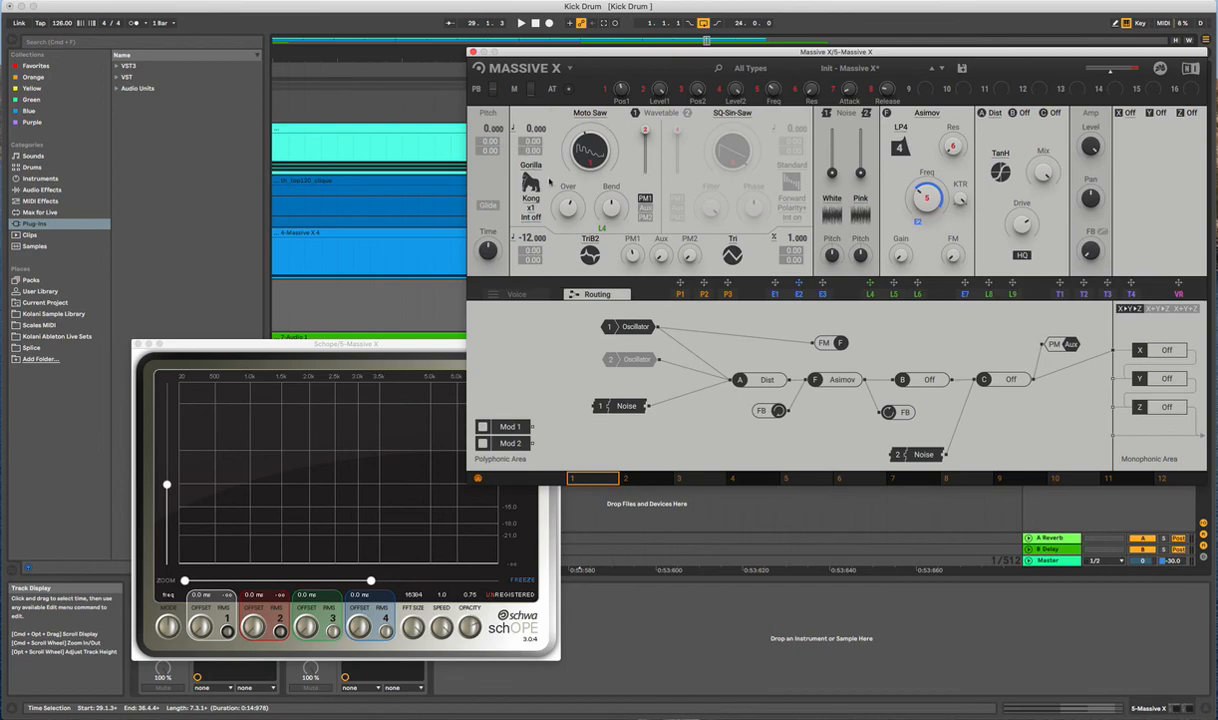
# Switch oscillator 1 to Jitter mode with the Asimov filter and insert A distortion bypassed and the modulator pitch reset to 0.000
pyautogui.click(530, 165)
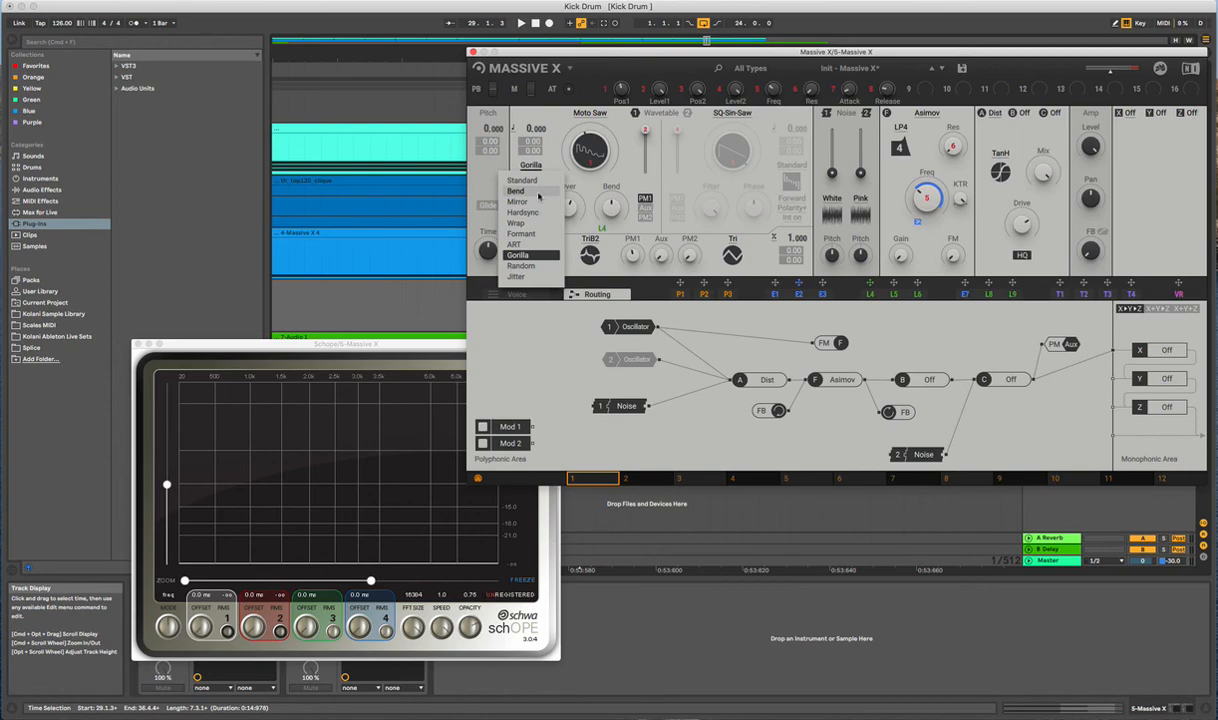
pyautogui.click(524, 277)
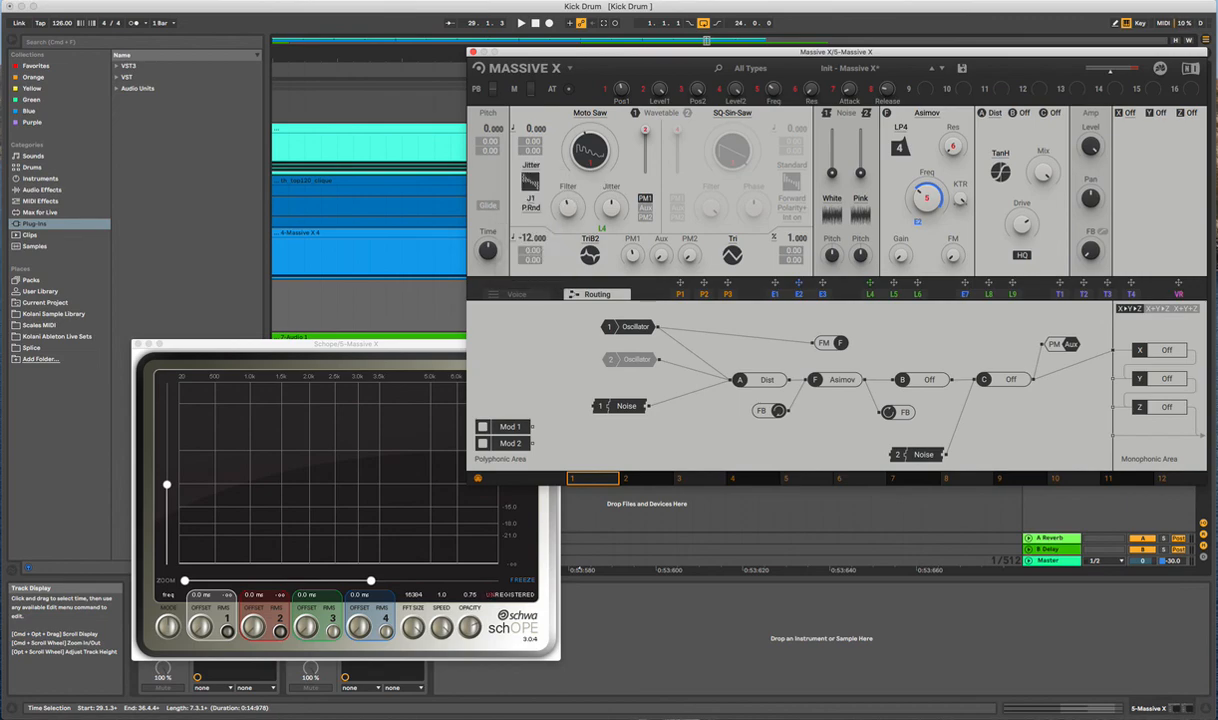
pyautogui.click(887, 113)
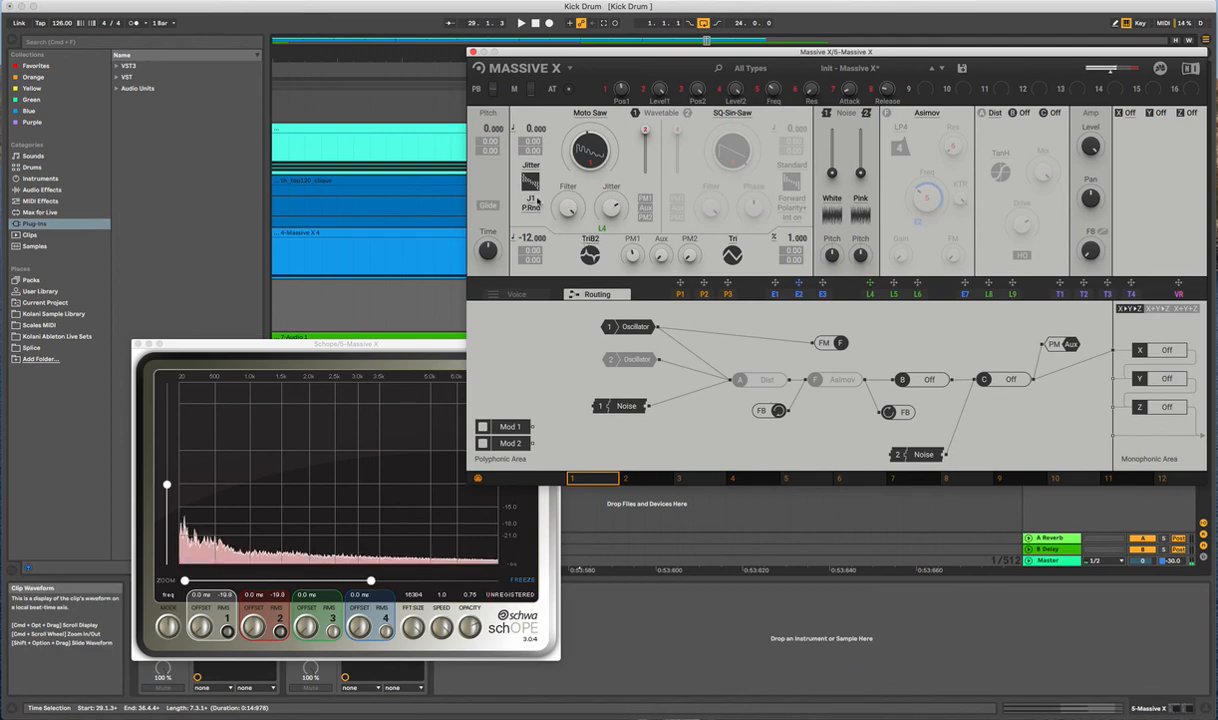
pyautogui.doubleClick(535, 239)
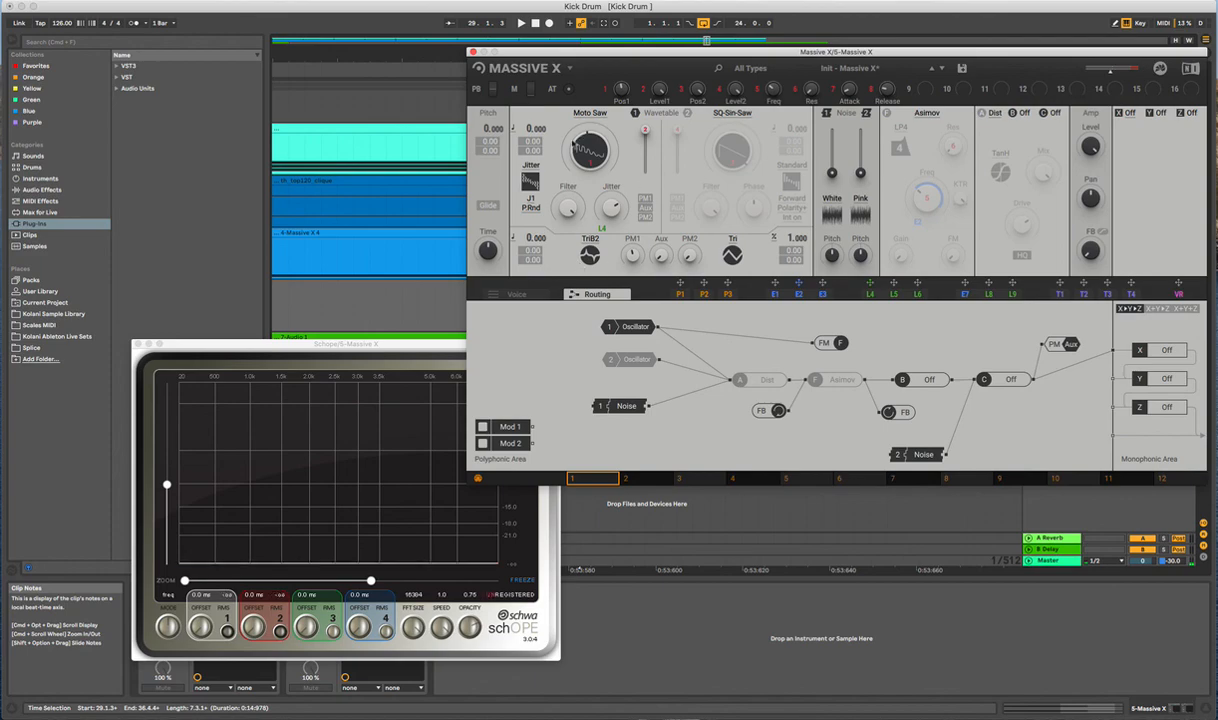
# Load the Sin-Tri-SQ-Saw wavetable from the Basics category into oscillator 1 and close the wavetable browser
pyautogui.click(588, 113)
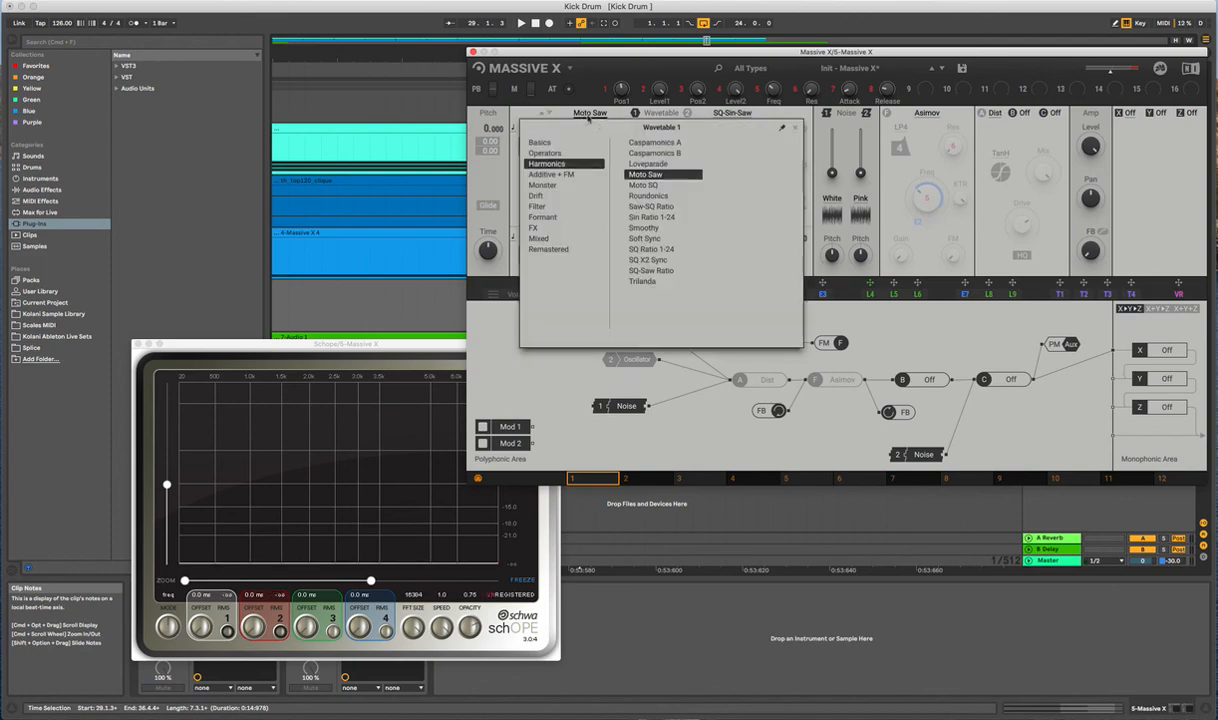
pyautogui.click(541, 142)
pyautogui.click(653, 196)
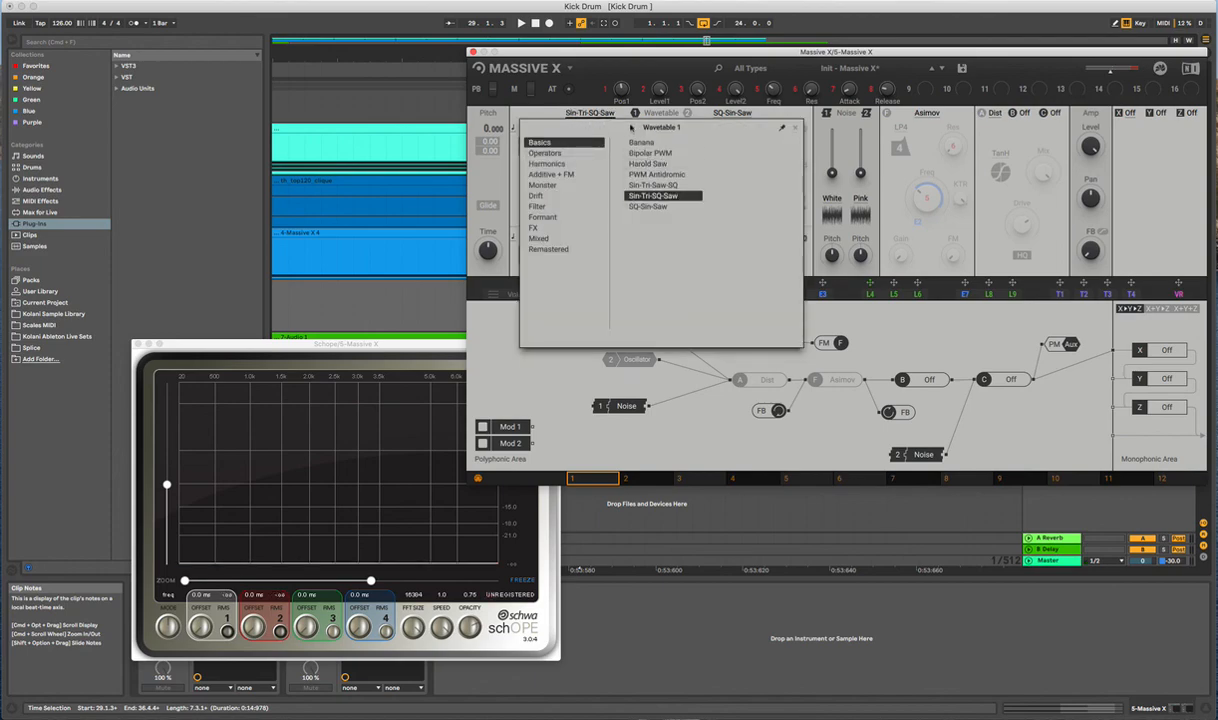
pyautogui.click(575, 113)
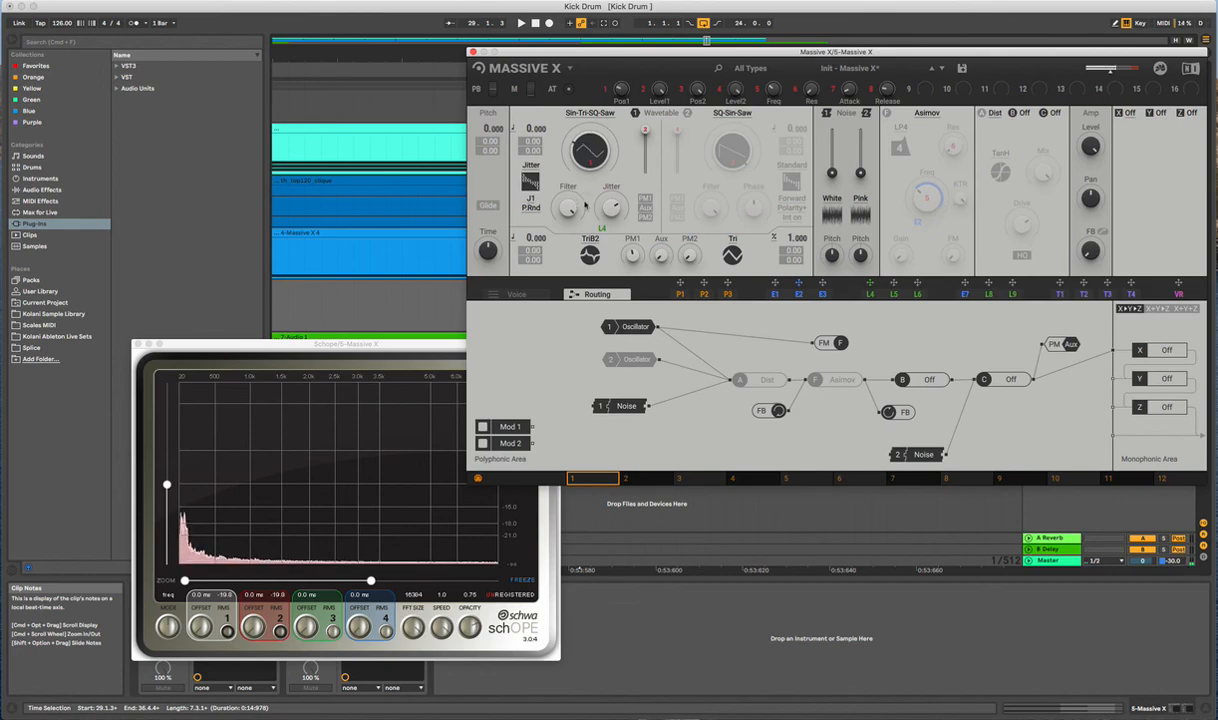
# Try Random mode on oscillator 1 and switch the oscillator to Formant mode
pyautogui.click(533, 167)
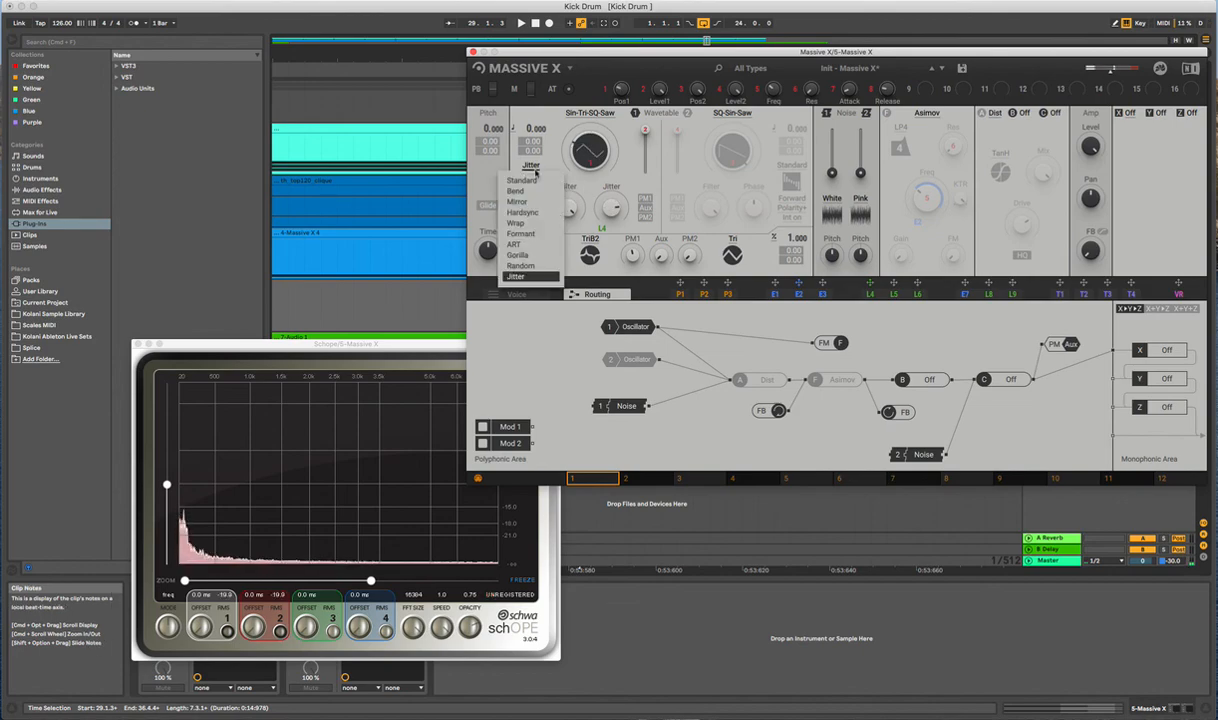
pyautogui.click(520, 265)
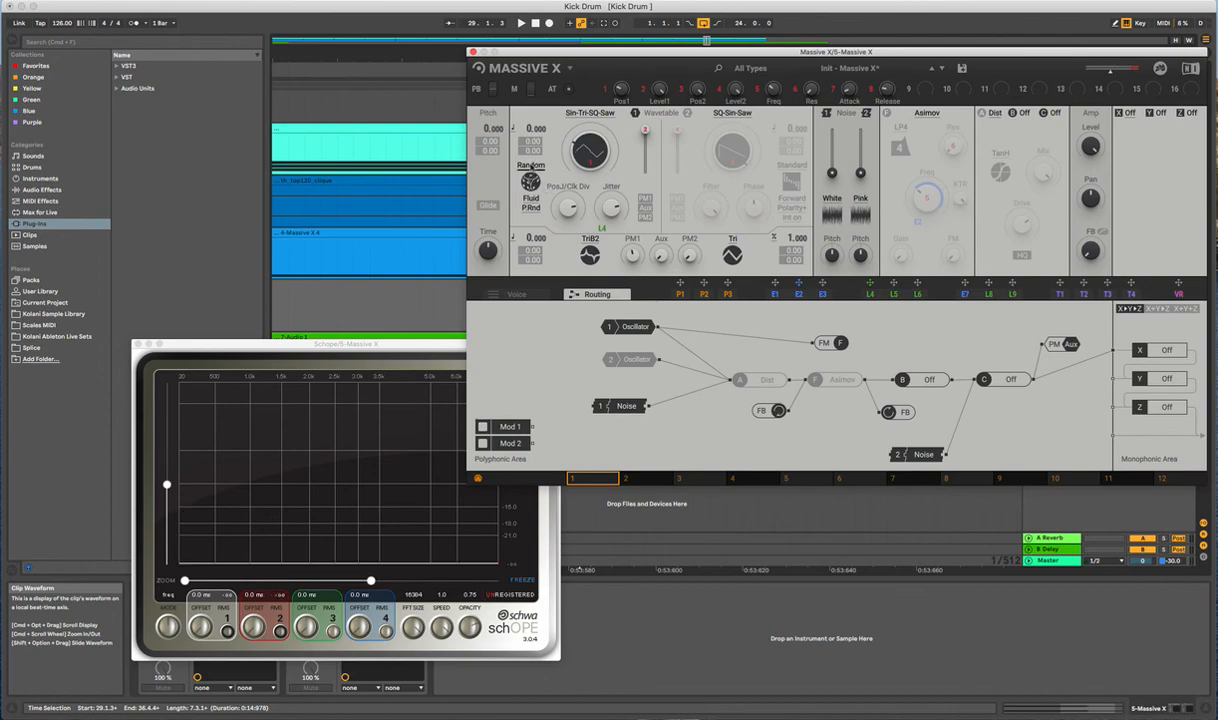
pyautogui.click(528, 166)
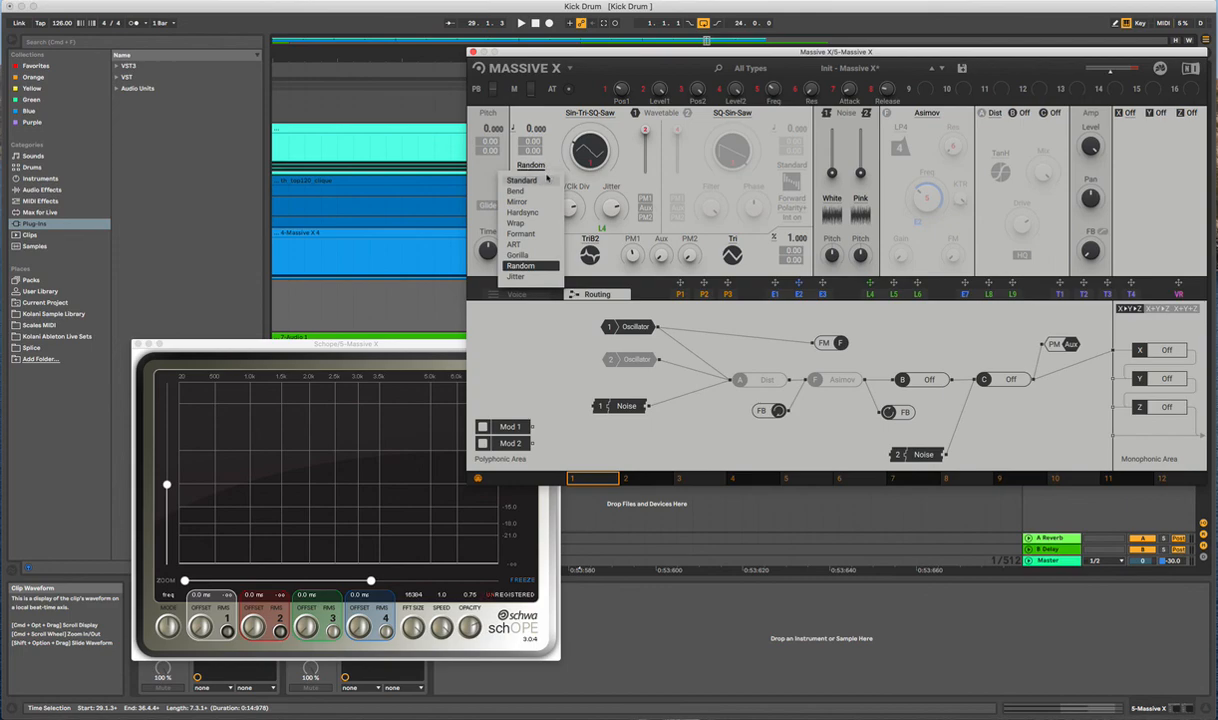
pyautogui.click(527, 234)
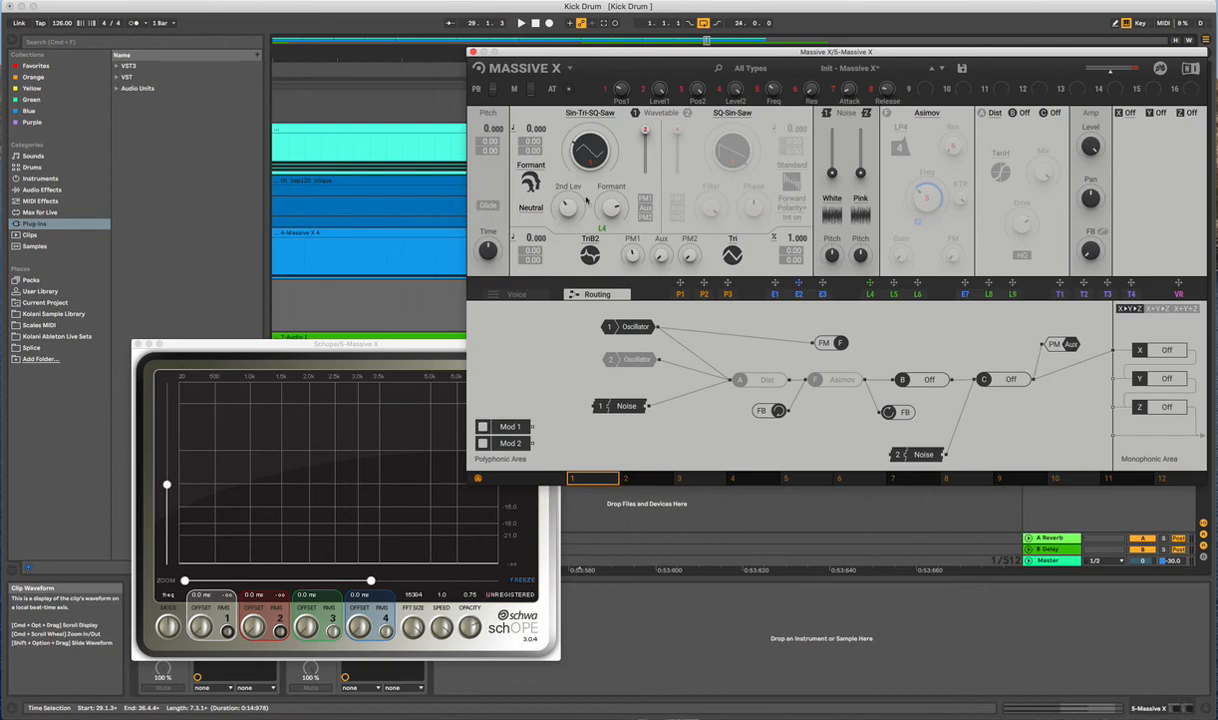
# Expand Schope's frequency display to its full range and return to oscillator 1's 2nd Lev control in Massive X
pyautogui.doubleClick(302, 580)
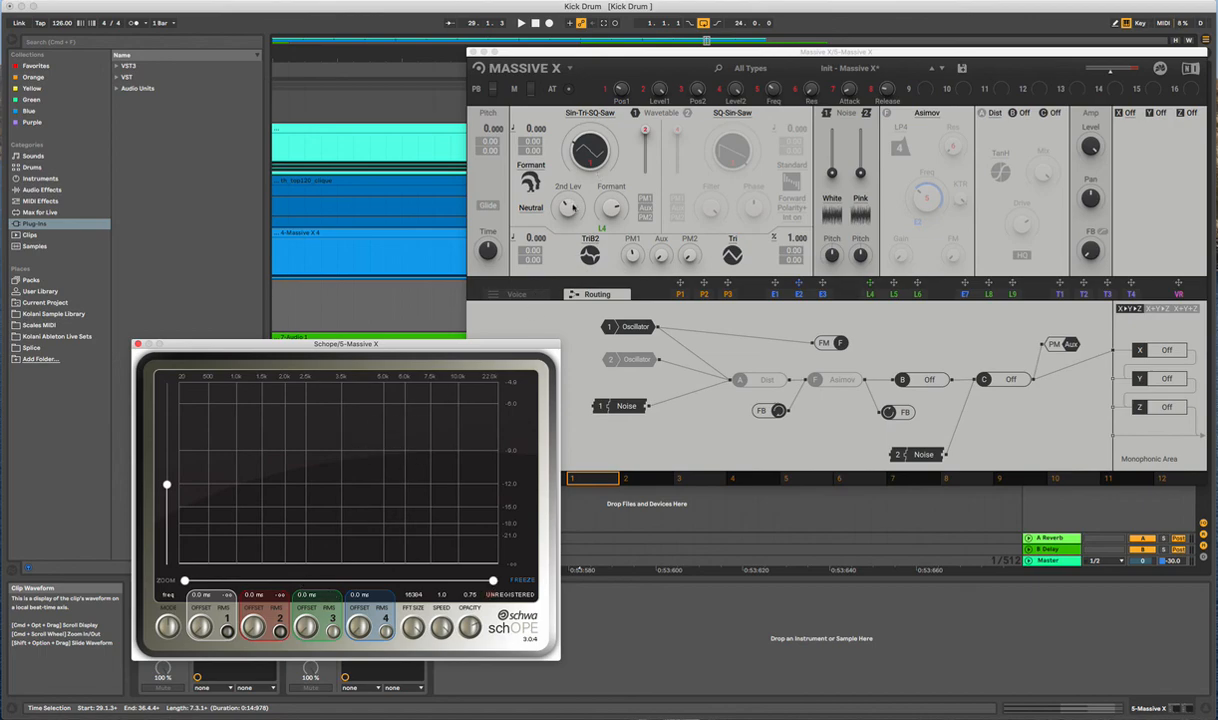
pyautogui.click(573, 207)
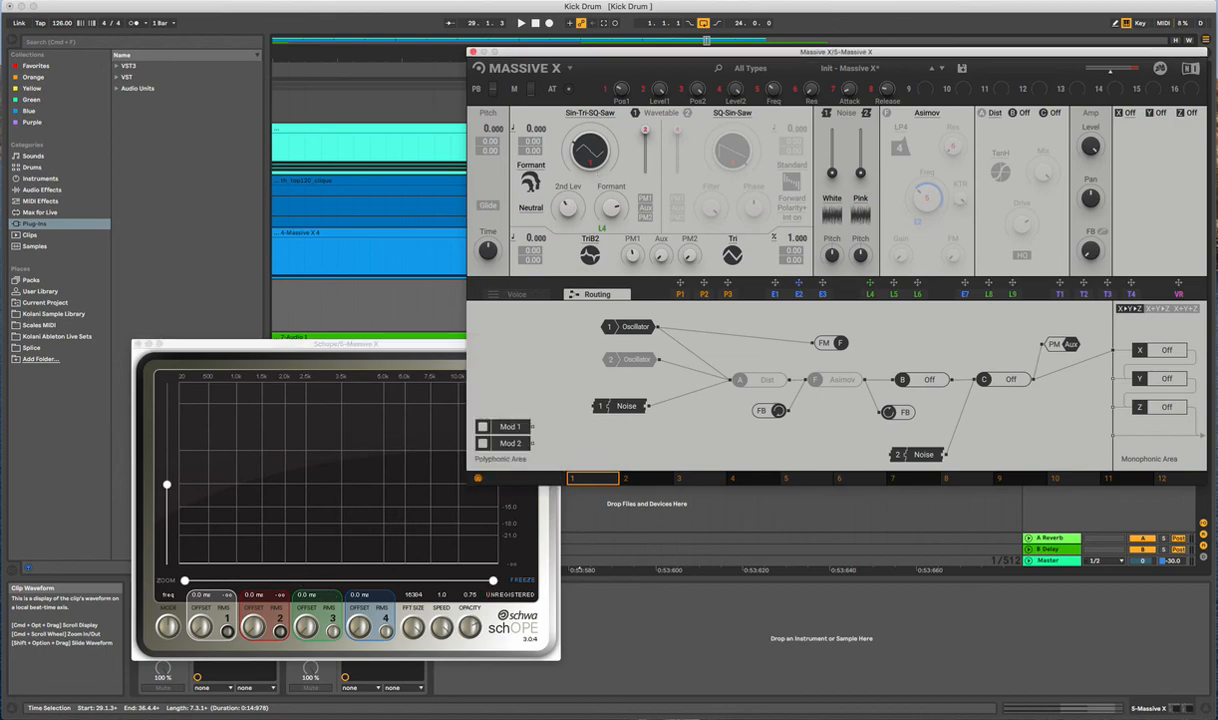